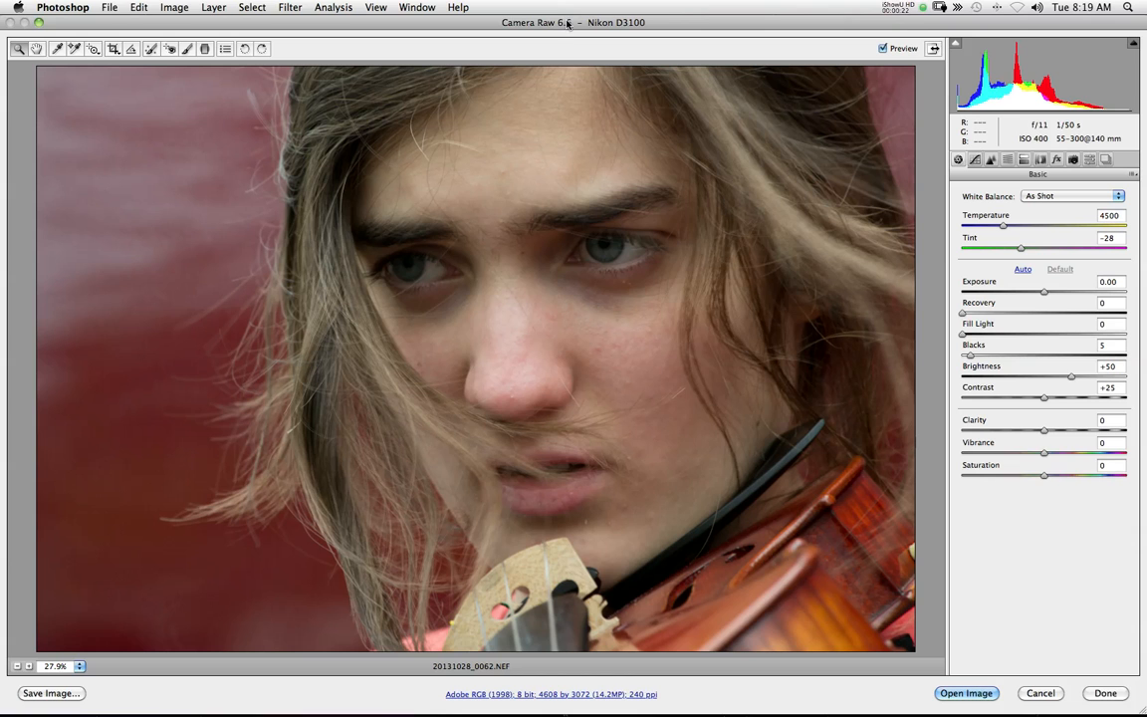
# Open the raw portrait 20131028_0062.NEF for editing, switch to full-screen mode and centre the image
pyautogui.click(963, 692)
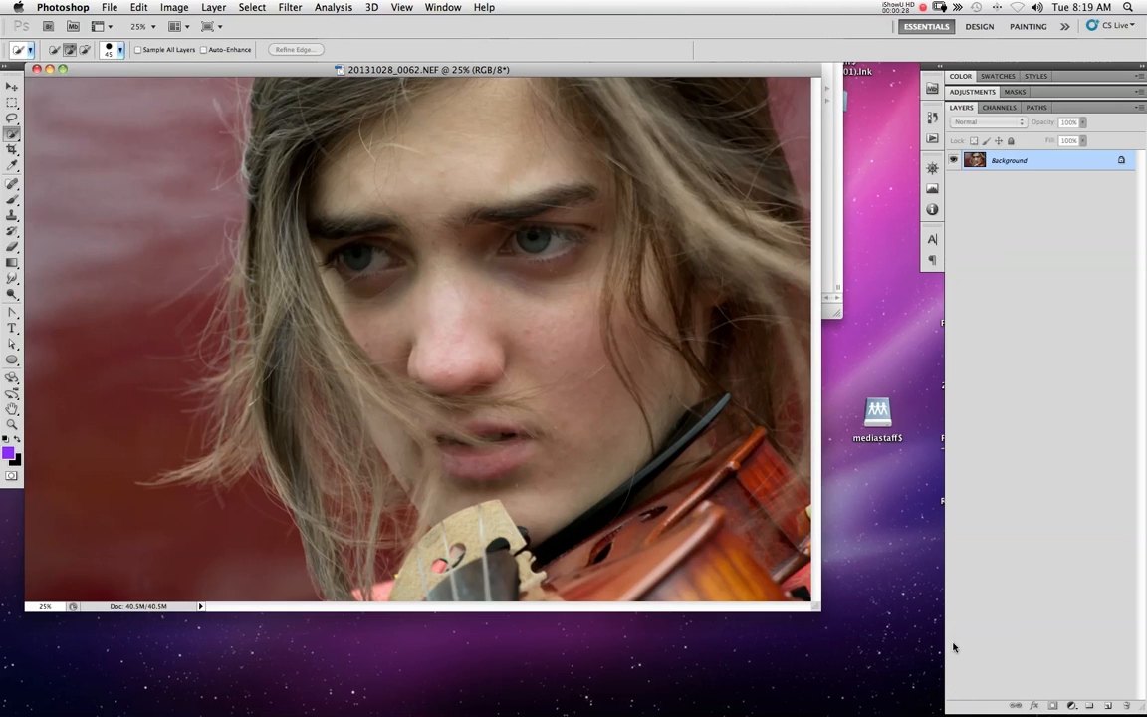
pyautogui.press('f')
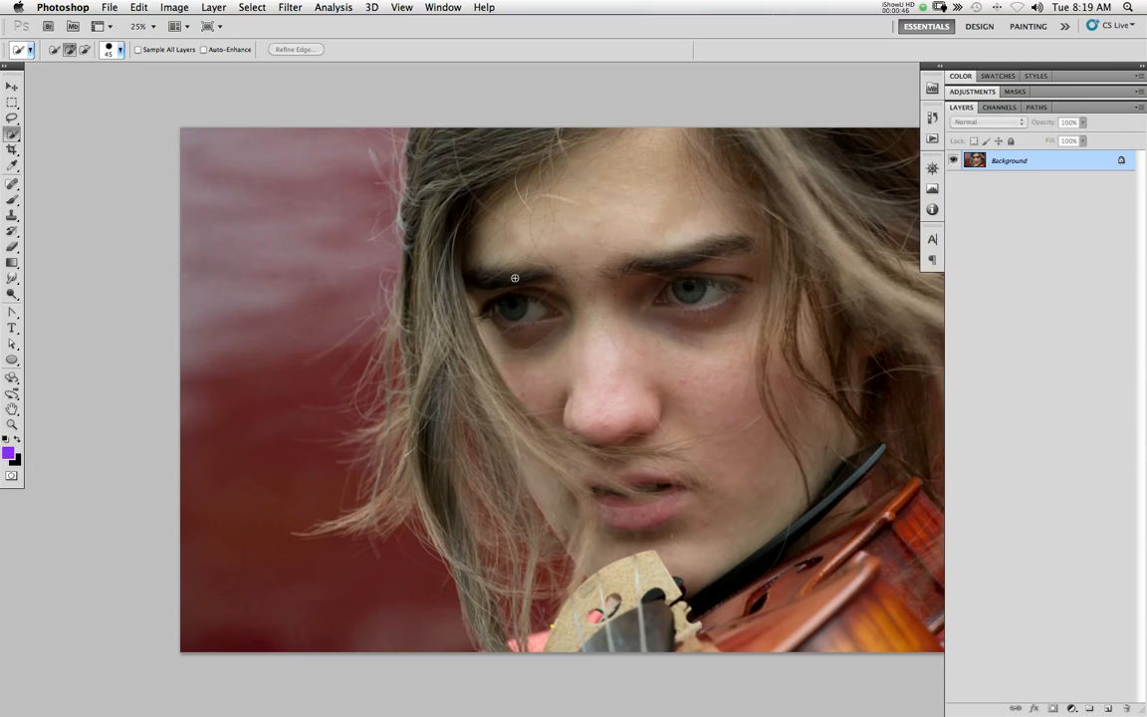
pyautogui.moveTo(717, 276); pyautogui.dragTo(635, 276)
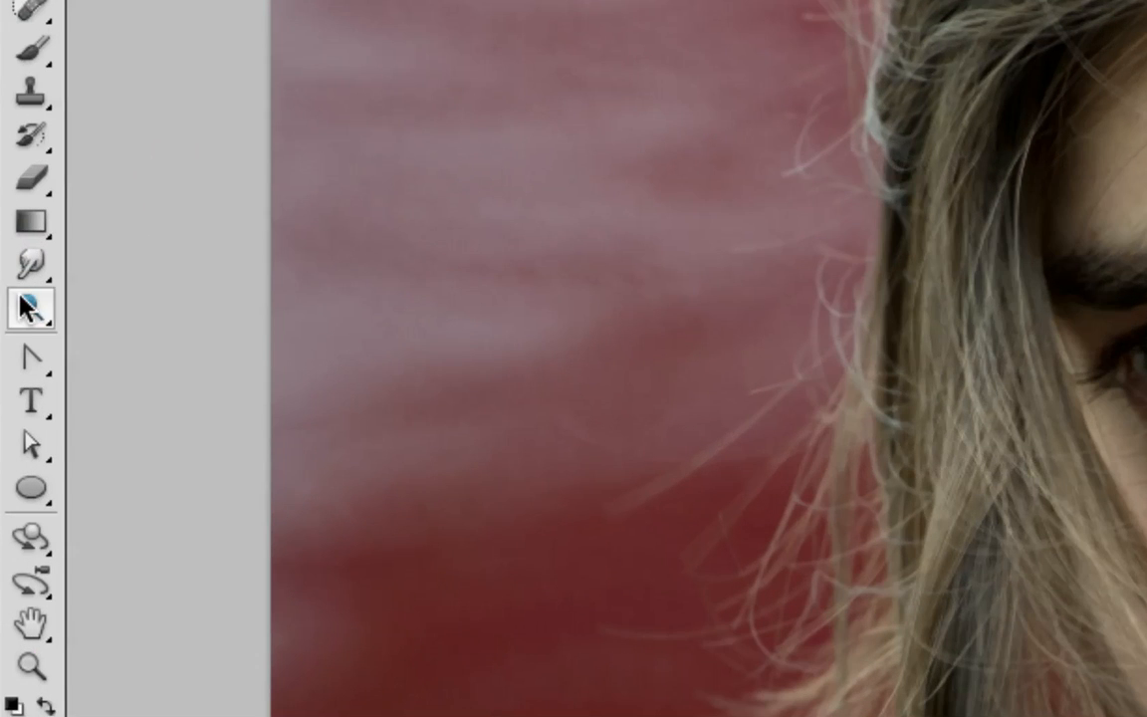
# Try the Dodge tool with a 300 px brush to lighten the eye nearest the loose hair
pyautogui.click(11, 295)
pyautogui.click(21, 303)
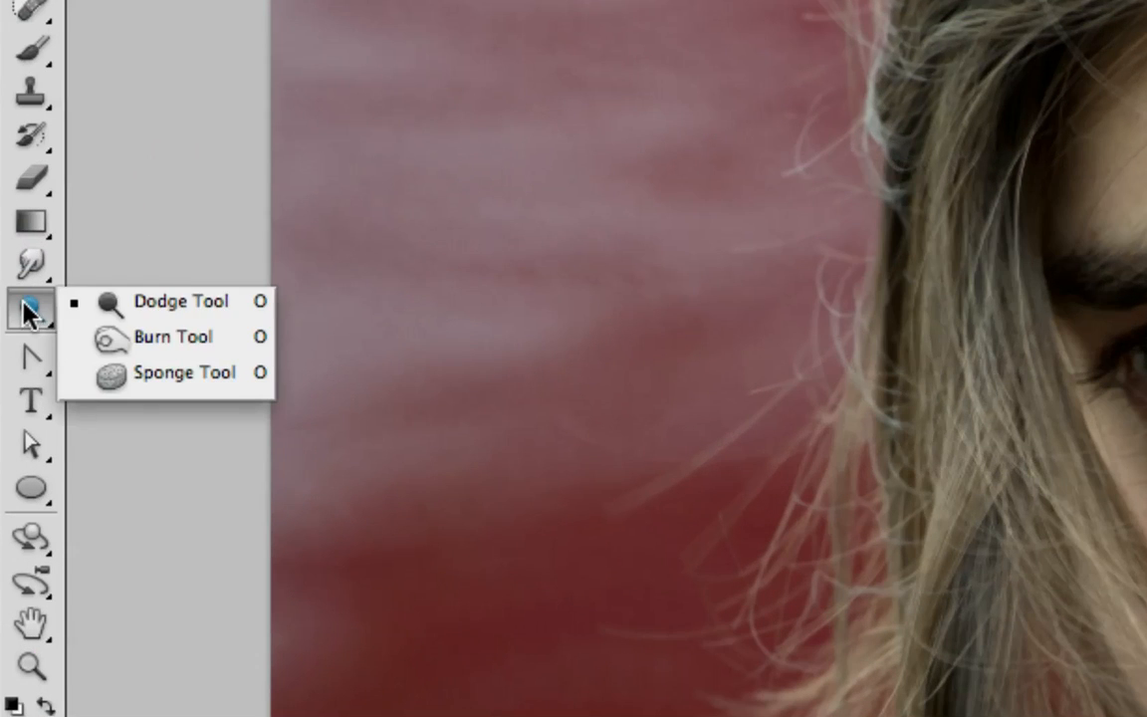
pyautogui.click(109, 309)
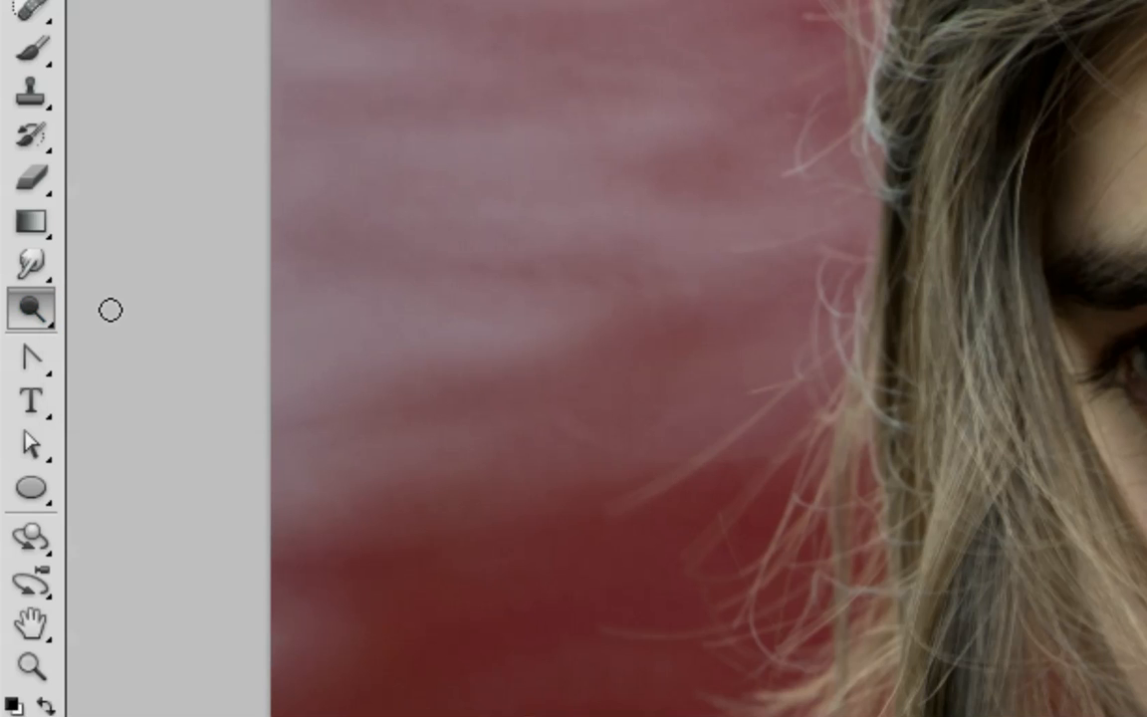
pyautogui.click(30, 317)
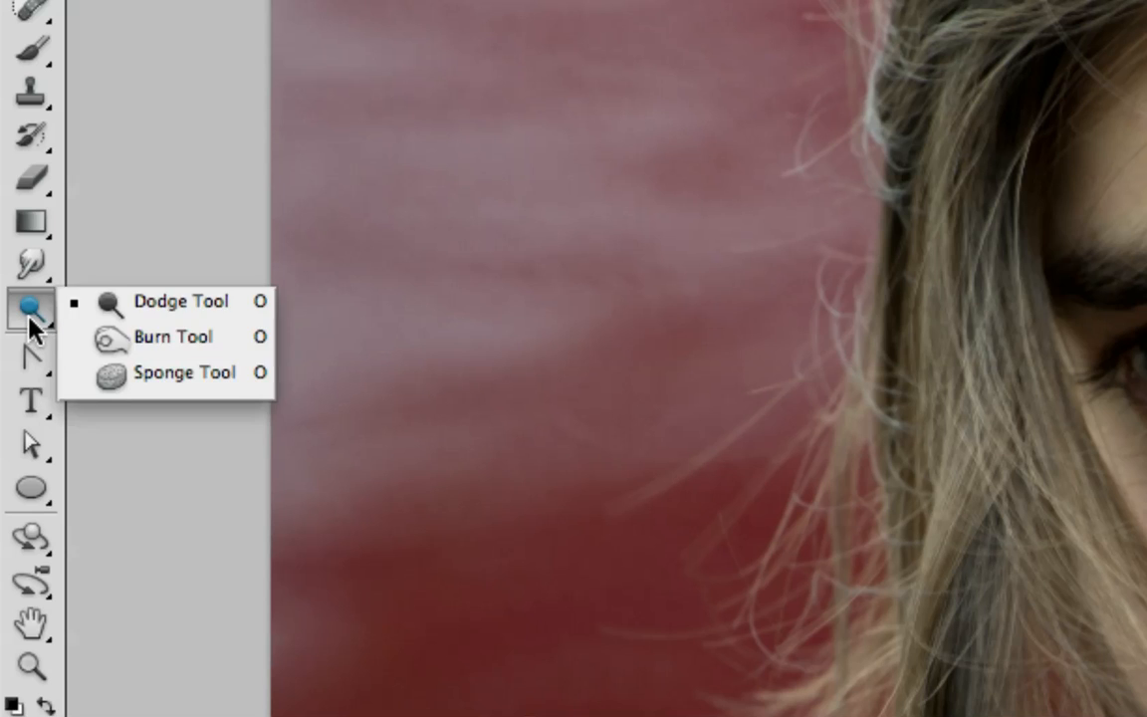
pyautogui.click(151, 316)
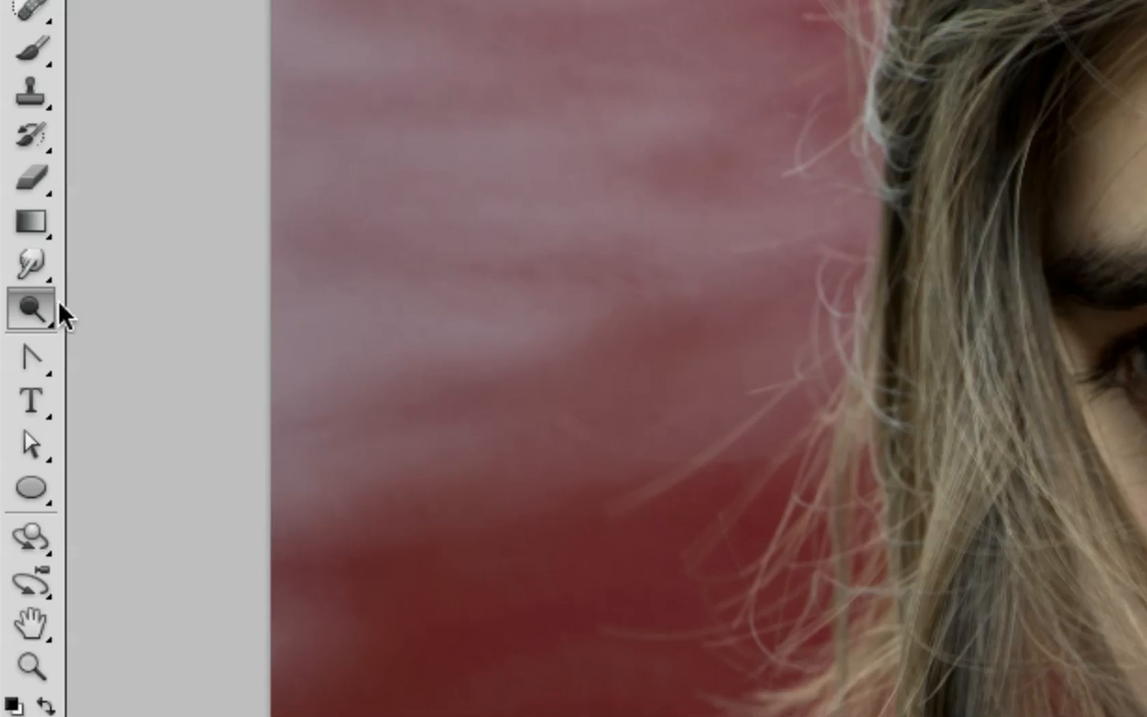
pyautogui.click(31, 309)
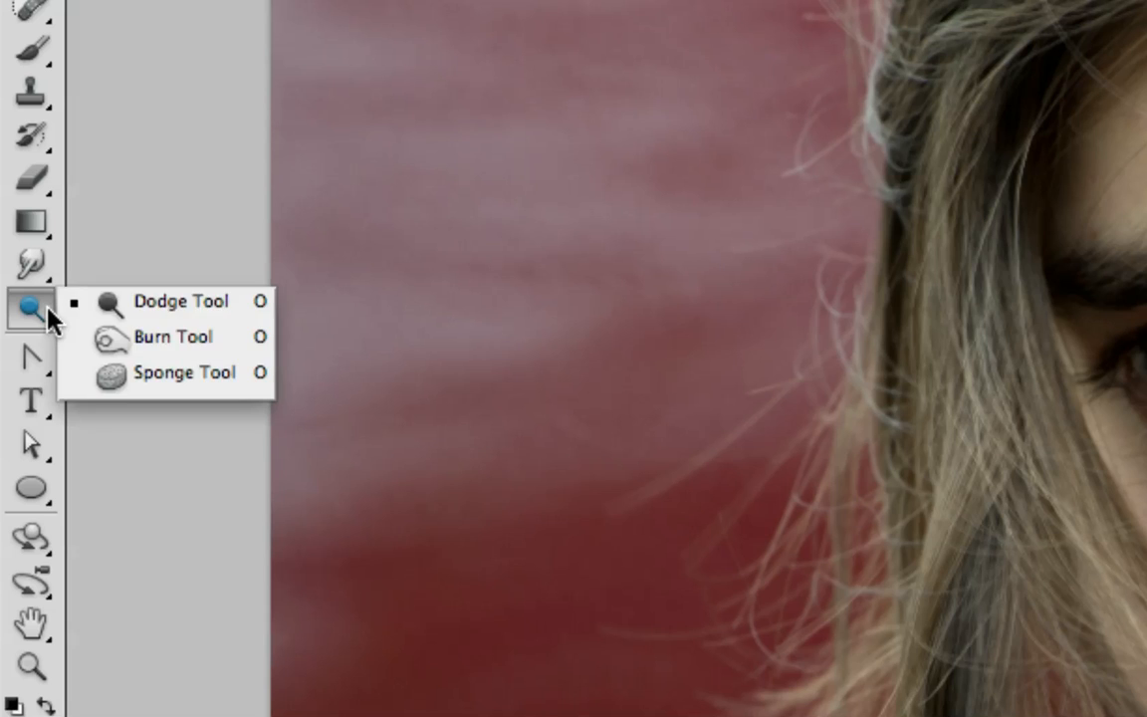
pyautogui.click(149, 318)
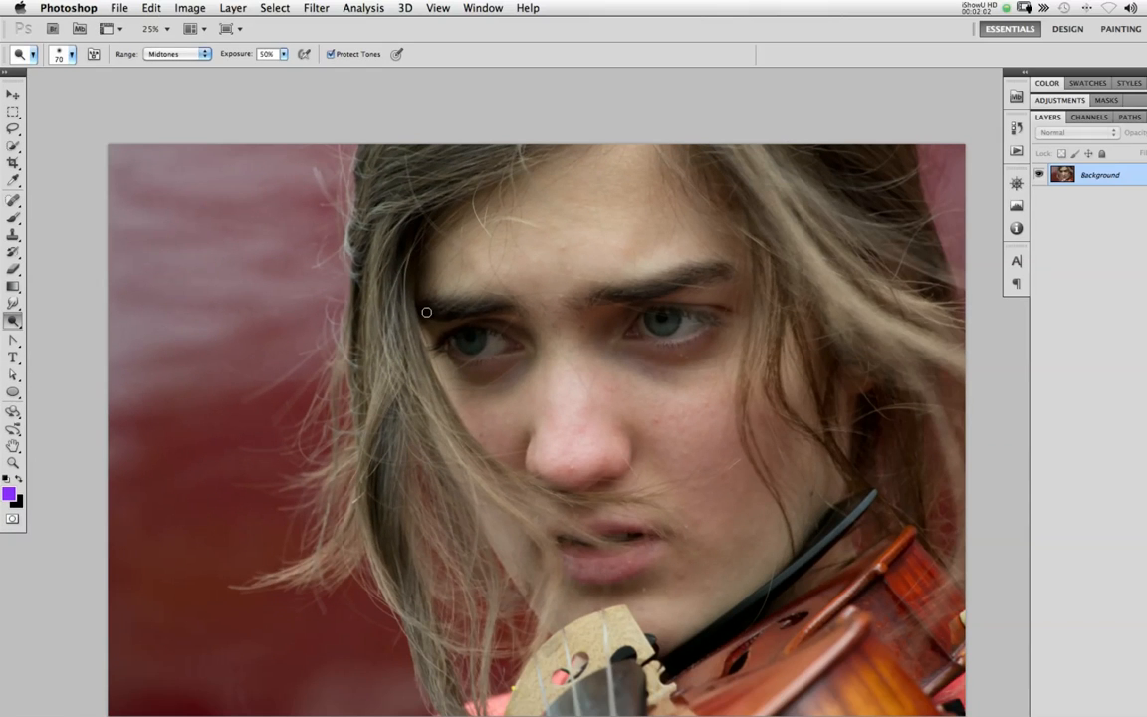
pyautogui.press(']')
pyautogui.press(']')
pyautogui.press(']')
pyautogui.press(']')
pyautogui.press(']')
pyautogui.press(']')
pyautogui.press(']')
pyautogui.press(']')
pyautogui.press(']')
pyautogui.moveTo(509, 333)
pyautogui.mouseDown()
pyautogui.moveTo(459, 333)
pyautogui.moveTo(492, 331)
pyautogui.moveTo(525, 360)
pyautogui.moveTo(496, 333)
pyautogui.moveTo(447, 338)
pyautogui.moveTo(447, 353)
pyautogui.moveTo(484, 361)
pyautogui.moveTo(513, 352)
pyautogui.moveTo(482, 359)
pyautogui.moveTo(441, 335)
pyautogui.moveTo(459, 325)
pyautogui.moveTo(445, 339)
pyautogui.moveTo(484, 378)
pyautogui.moveTo(519, 360)
pyautogui.moveTo(512, 327)
pyautogui.moveTo(443, 320)
pyautogui.moveTo(427, 348)
pyautogui.moveTo(486, 376)
pyautogui.moveTo(516, 338)
pyautogui.moveTo(463, 314)
pyautogui.moveTo(472, 376)
pyautogui.moveTo(526, 356)
pyautogui.moveTo(487, 386)
pyautogui.moveTo(501, 364)
pyautogui.moveTo(478, 315)
pyautogui.moveTo(463, 368)
pyautogui.moveTo(519, 330)
pyautogui.moveTo(452, 376)
pyautogui.moveTo(496, 321)
pyautogui.moveTo(492, 370)
pyautogui.moveTo(474, 321)
pyautogui.mouseUp()
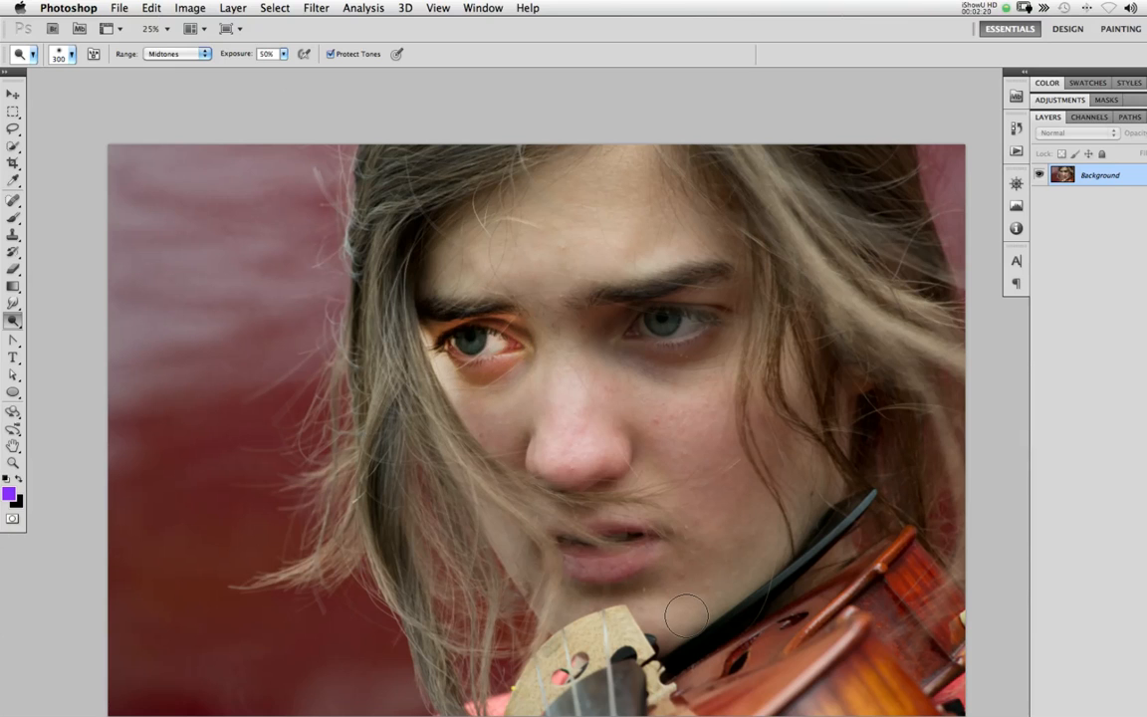
# Undo all the dodge strokes around the eye
pyautogui.press('super+z')
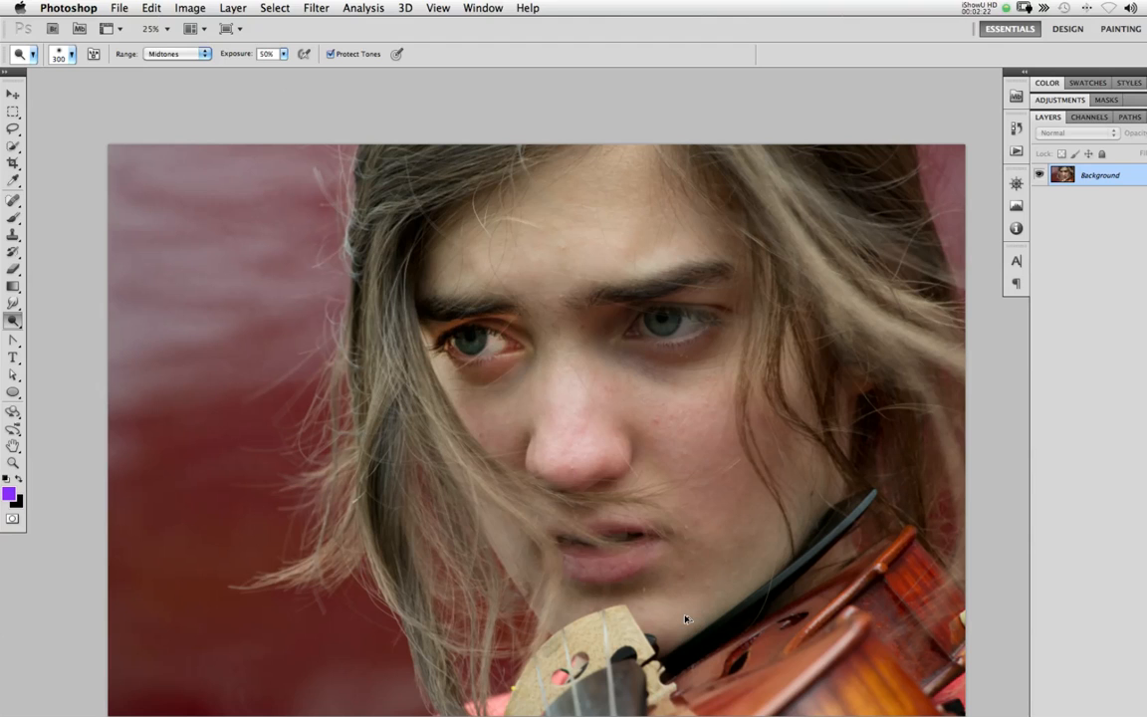
pyautogui.press('super+alt+z')
pyautogui.press('super+alt+z')
pyautogui.press('super+alt+z')
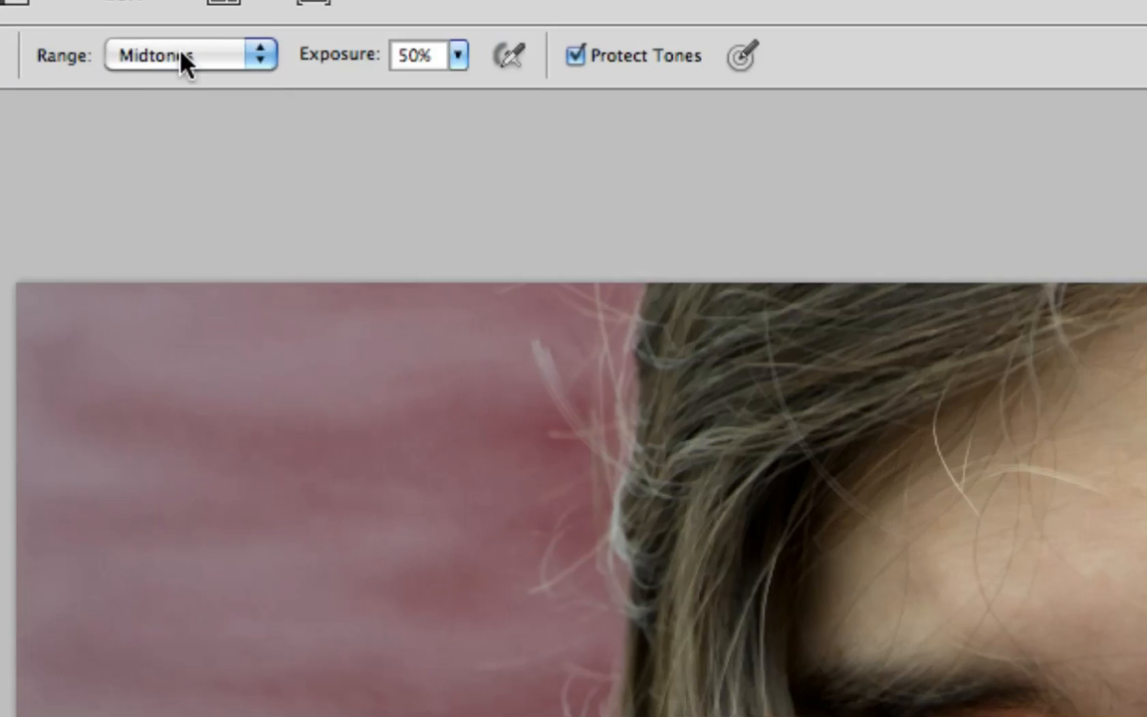
# Keep the Dodge range on Midtones, lower its exposure to 20% and dodge lightly over the same eye
pyautogui.click(173, 54)
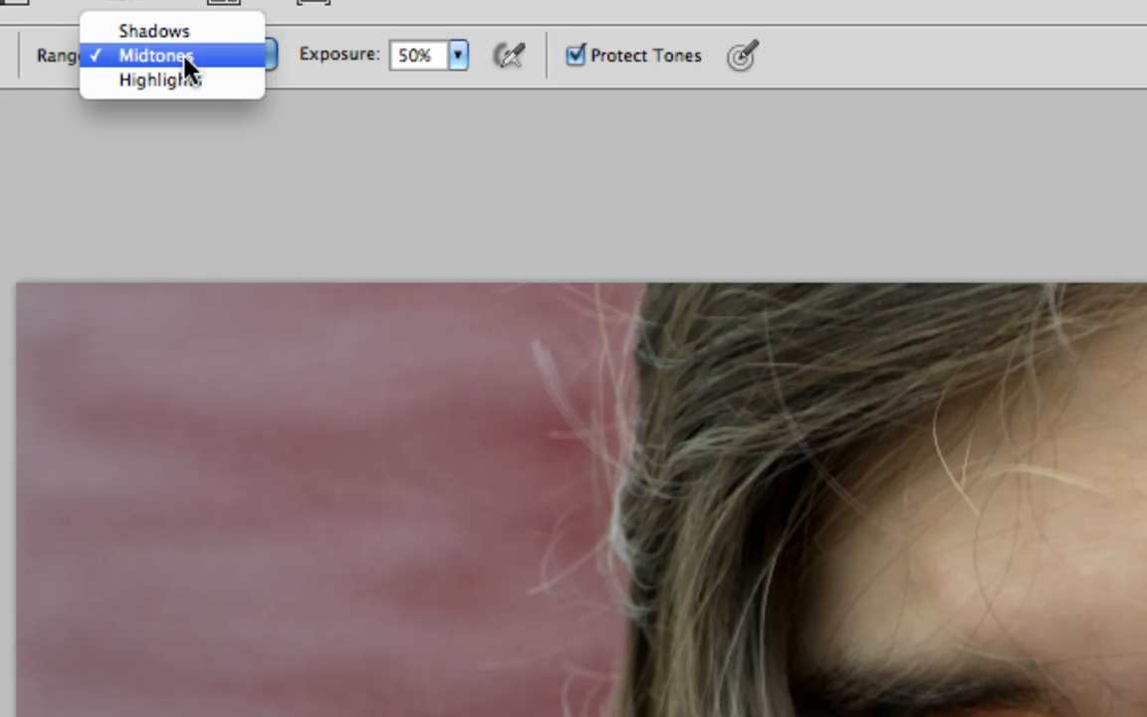
pyautogui.click(261, 57)
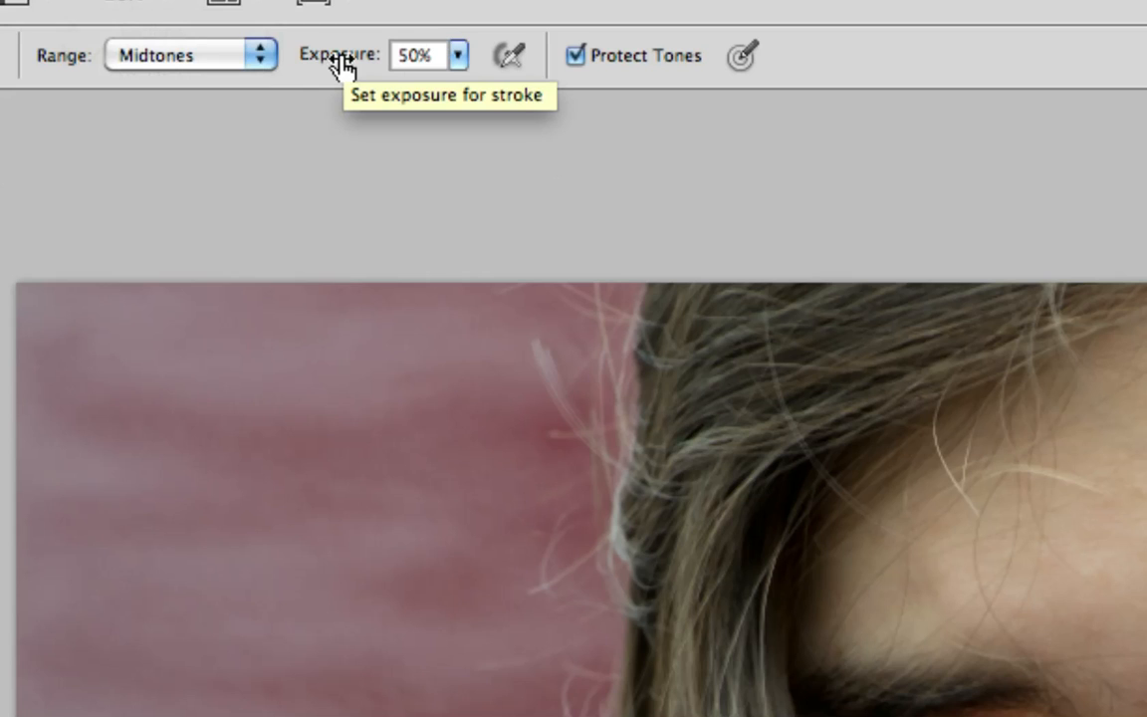
pyautogui.moveTo(342, 66); pyautogui.dragTo(286, 58)
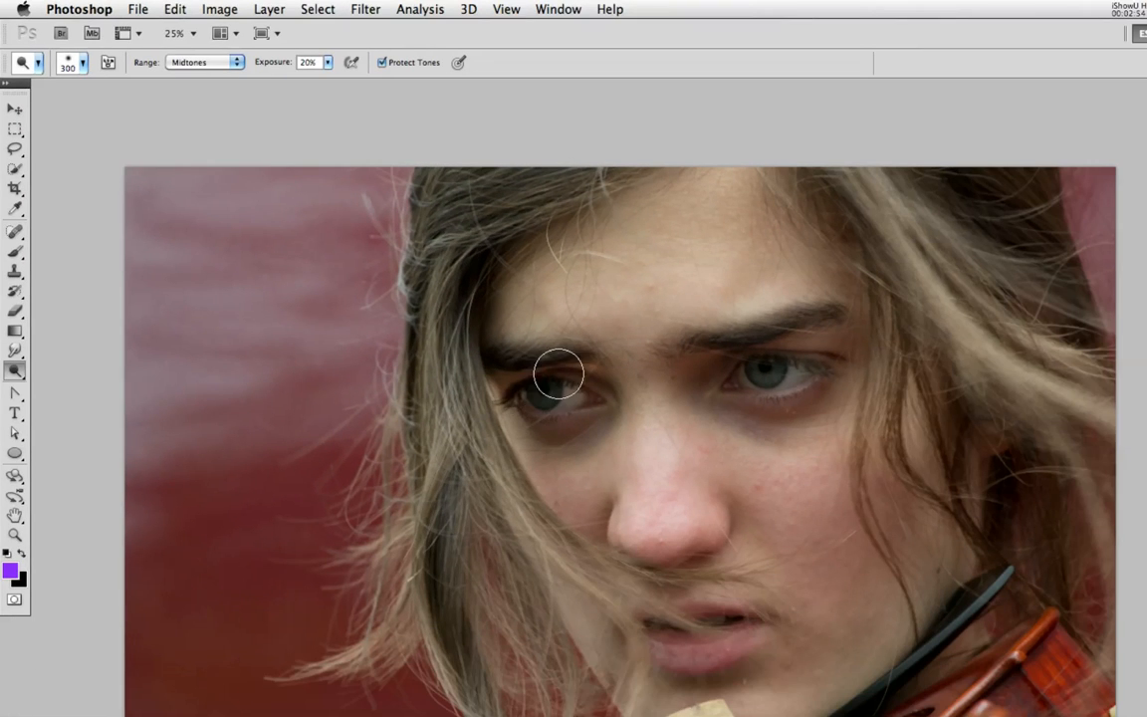
pyautogui.moveTo(570, 389)
pyautogui.mouseDown()
pyautogui.moveTo(541, 404)
pyautogui.moveTo(584, 412)
pyautogui.moveTo(568, 389)
pyautogui.mouseUp()
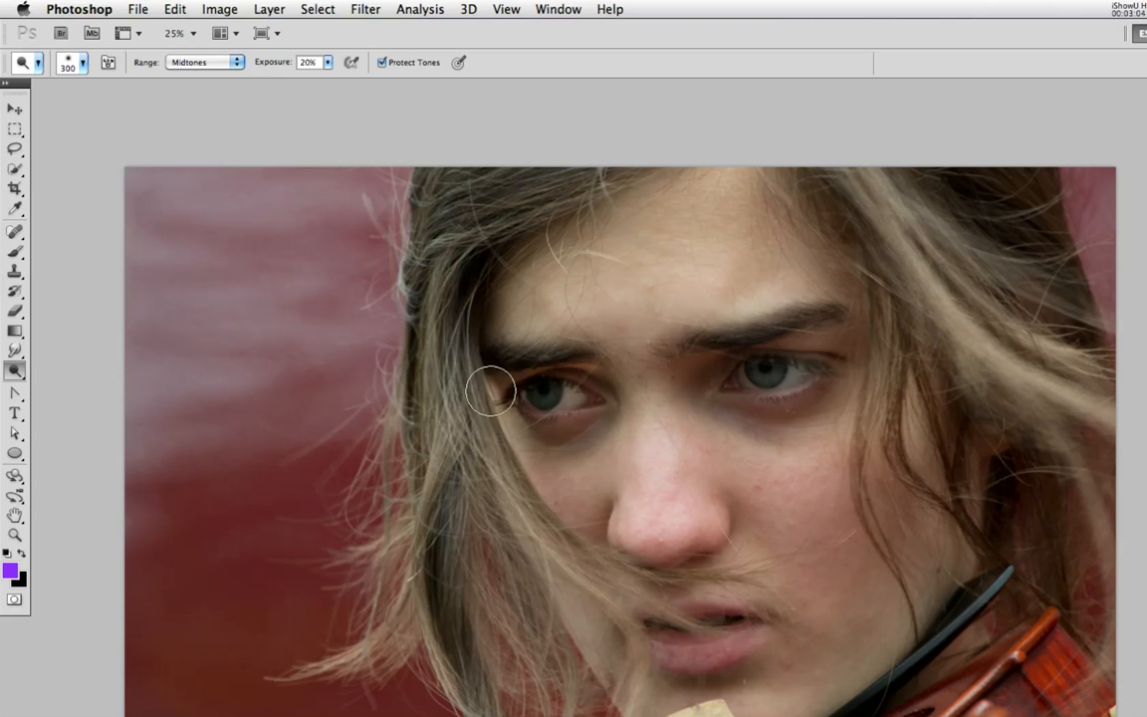
# Darken the area around the eye nearest the loose hair using the Burn tool with a 200 px brush
pyautogui.click(15, 370)
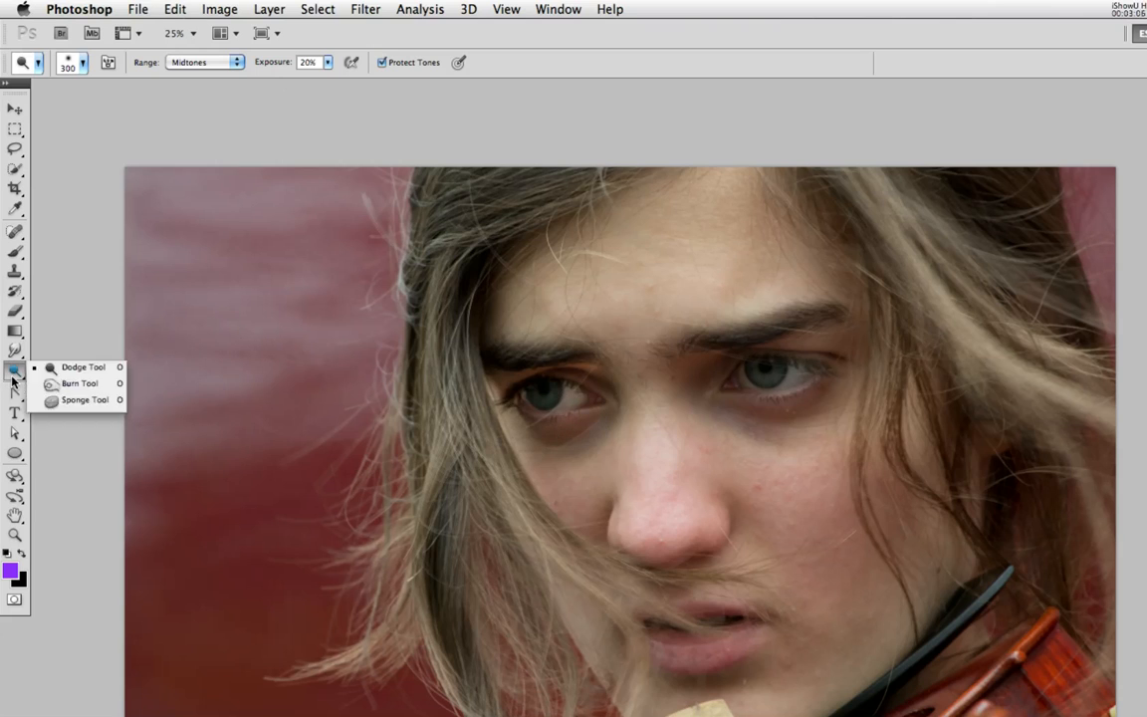
pyautogui.click(62, 383)
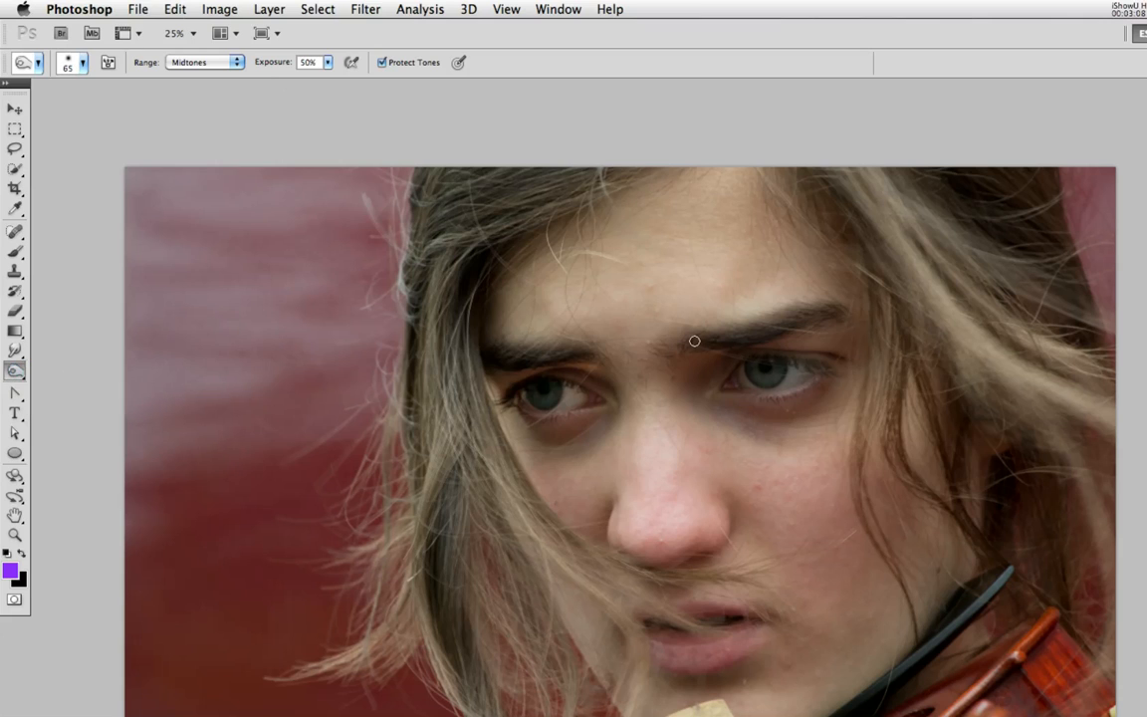
pyautogui.press(']')
pyautogui.press(']')
pyautogui.press(']')
pyautogui.press(']')
pyautogui.press(']')
pyautogui.press(']')
pyautogui.press(']')
pyautogui.press(']')
pyautogui.moveTo(749, 461); pyautogui.dragTo(755, 327)
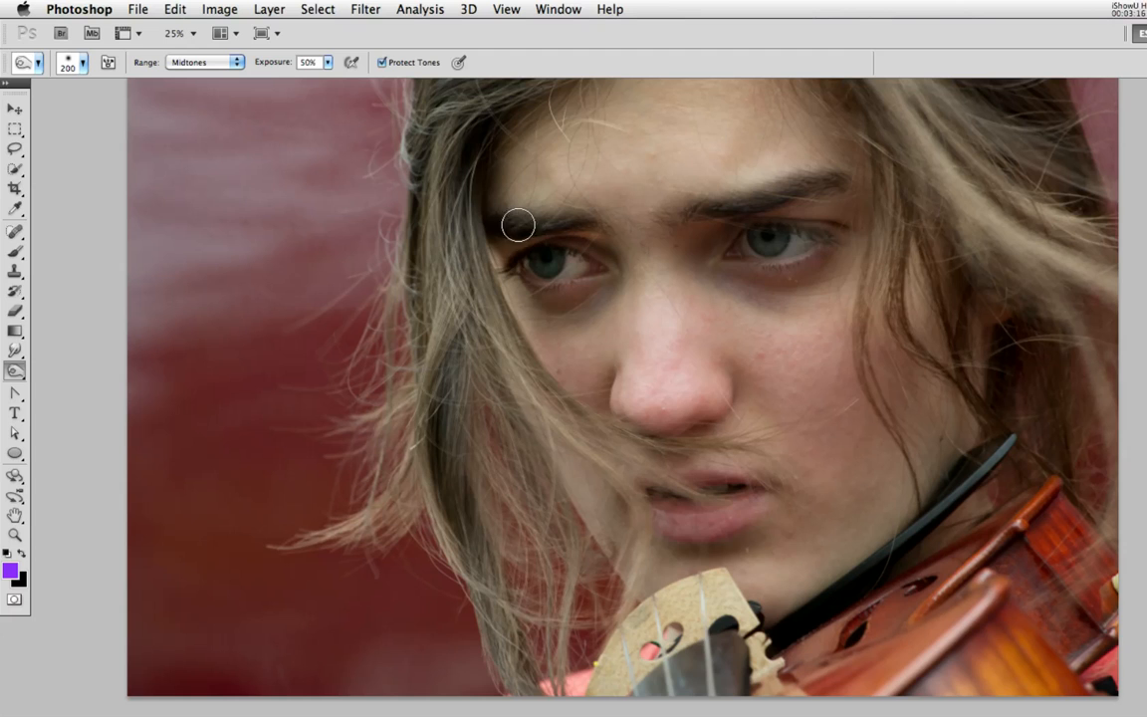
pyautogui.moveTo(543, 251); pyautogui.dragTo(553, 245)
# Set the Burn brush to 175 px and darken the skin beneath and around that eye
pyautogui.press(']')
pyautogui.press(']')
pyautogui.press(']')
pyautogui.press(']')
pyautogui.press('[')
pyautogui.press('[')
pyautogui.press('[')
pyautogui.press('[')
pyautogui.press('[')
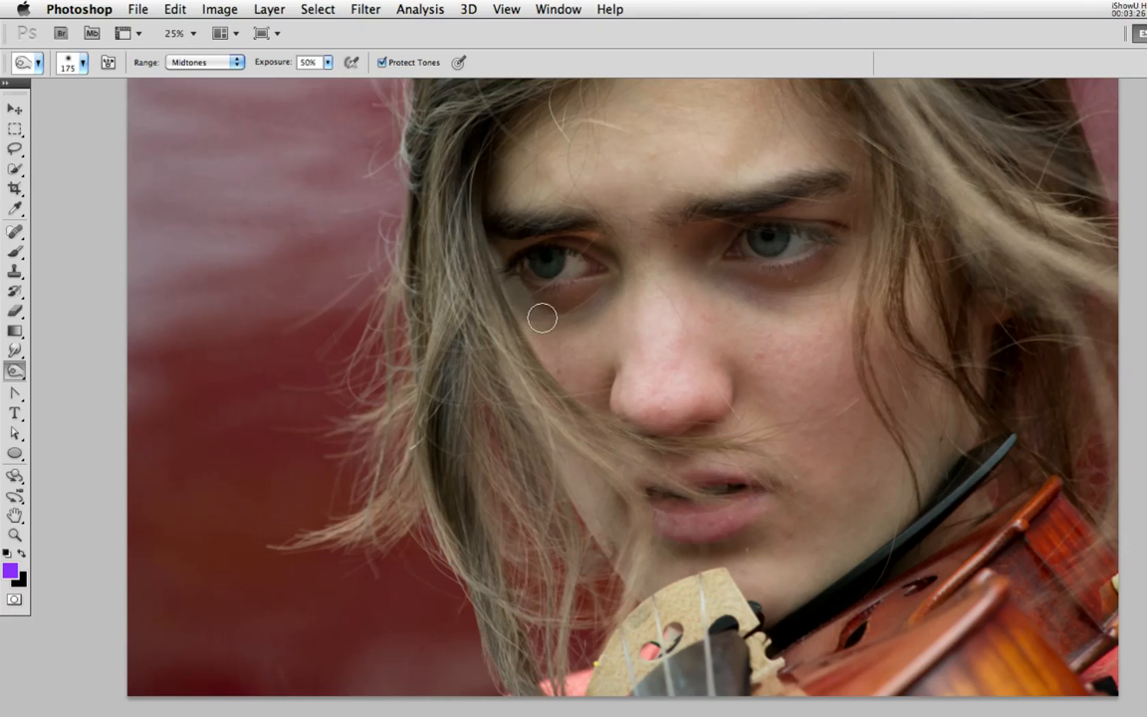
pyautogui.moveTo(513, 290)
pyautogui.mouseDown()
pyautogui.moveTo(539, 308)
pyautogui.moveTo(581, 309)
pyautogui.moveTo(533, 312)
pyautogui.moveTo(566, 320)
pyautogui.moveTo(515, 315)
pyautogui.moveTo(585, 308)
pyautogui.mouseUp()
pyautogui.moveTo(532, 315); pyautogui.dragTo(549, 316)
pyautogui.moveTo(570, 244)
pyautogui.mouseDown()
pyautogui.moveTo(540, 256)
pyautogui.moveTo(559, 243)
pyautogui.moveTo(546, 238)
pyautogui.moveTo(617, 240)
pyautogui.moveTo(594, 232)
pyautogui.moveTo(619, 267)
pyautogui.moveTo(560, 405)
pyautogui.moveTo(604, 238)
pyautogui.moveTo(570, 192)
pyautogui.moveTo(518, 235)
pyautogui.moveTo(526, 288)
pyautogui.moveTo(605, 278)
pyautogui.moveTo(552, 298)
pyautogui.mouseUp()
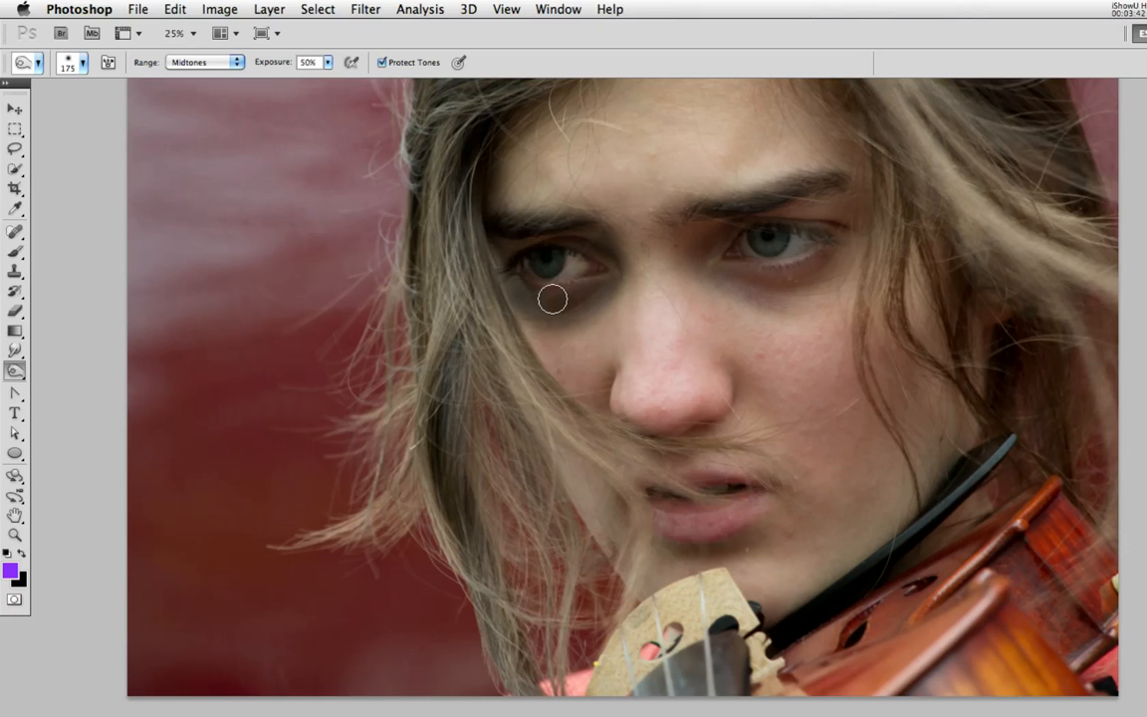
# Revert the photo to its originally opened state
pyautogui.click(137, 9)
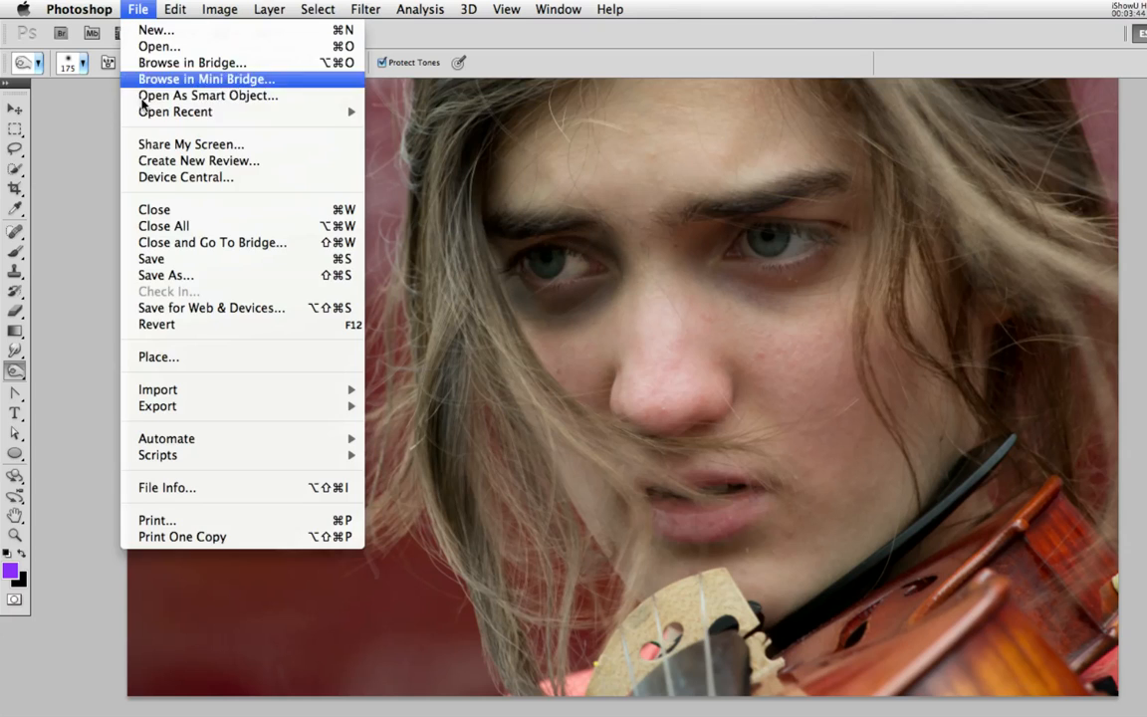
pyautogui.click(149, 325)
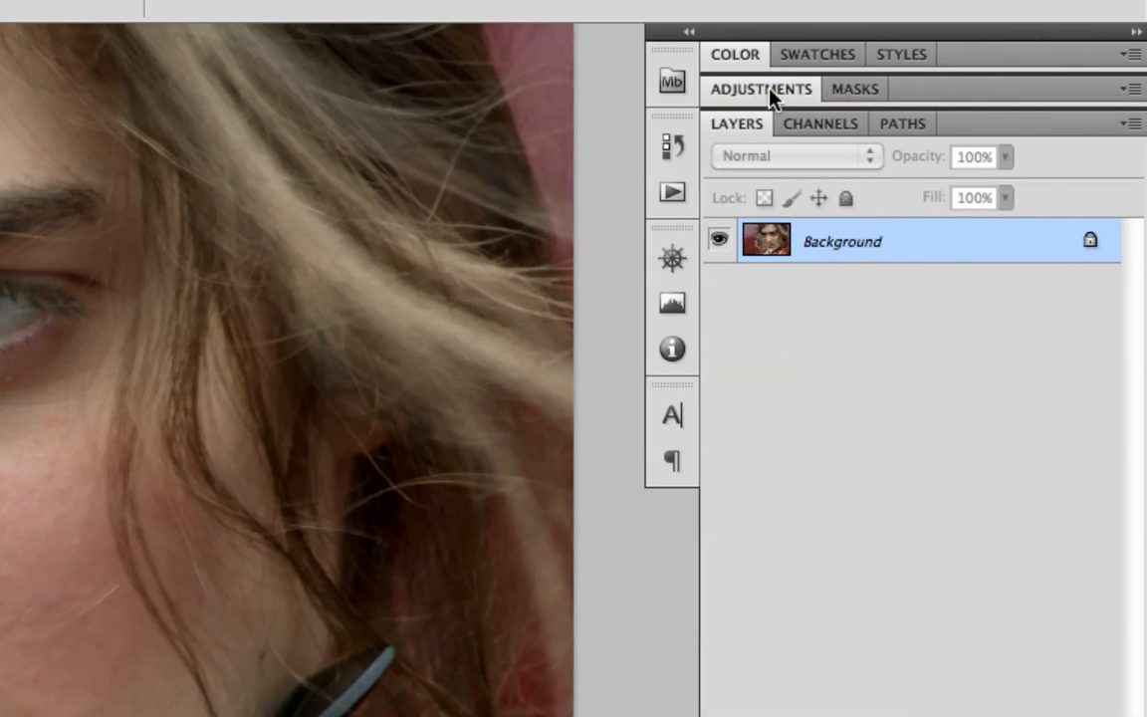
# Add a Curves adjustment layer and brighten the photo by raising a curve point to input 81, output 166
pyautogui.click(944, 95)
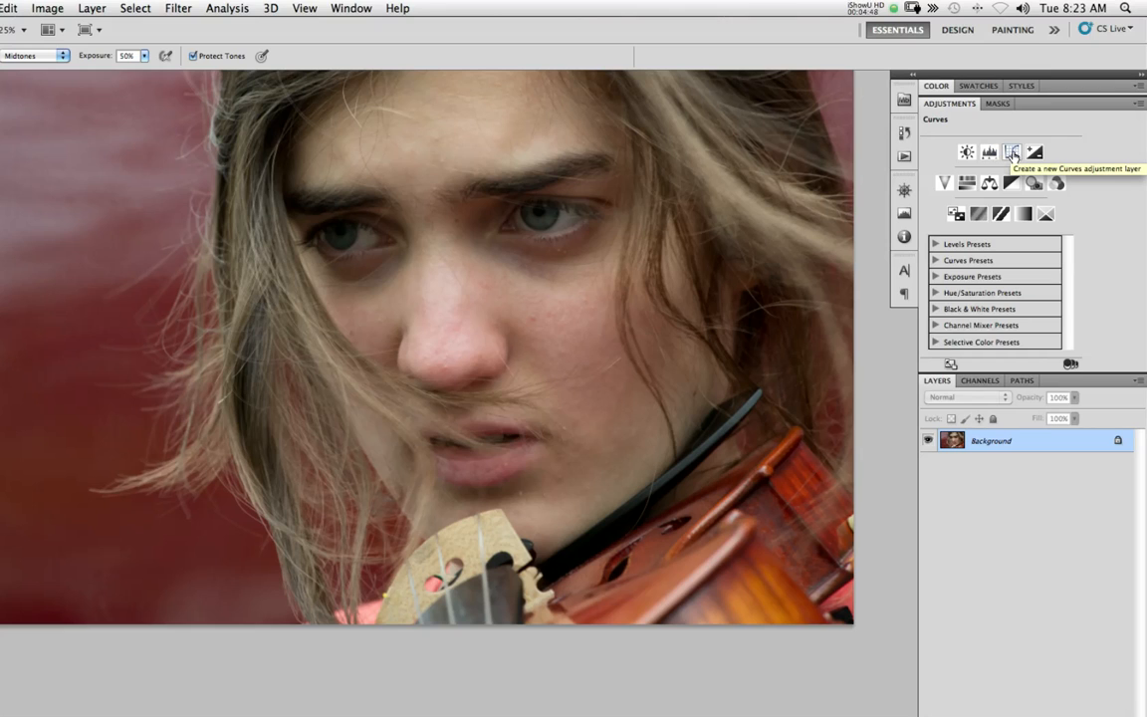
pyautogui.click(1011, 154)
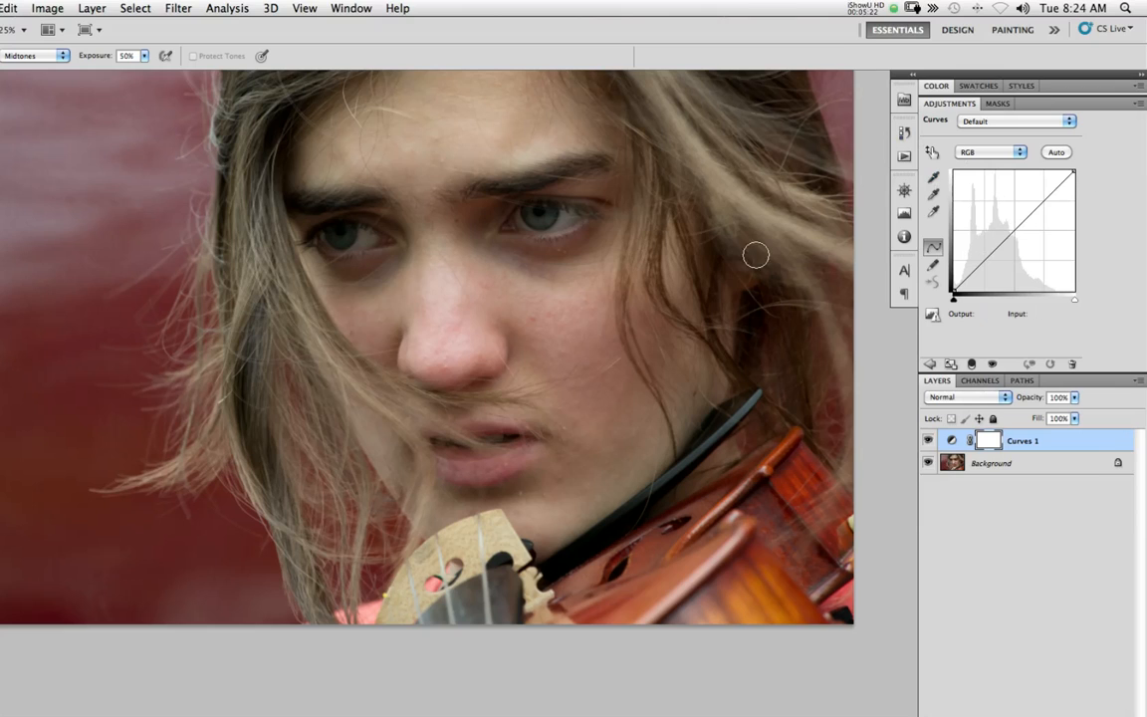
pyautogui.click(1009, 231)
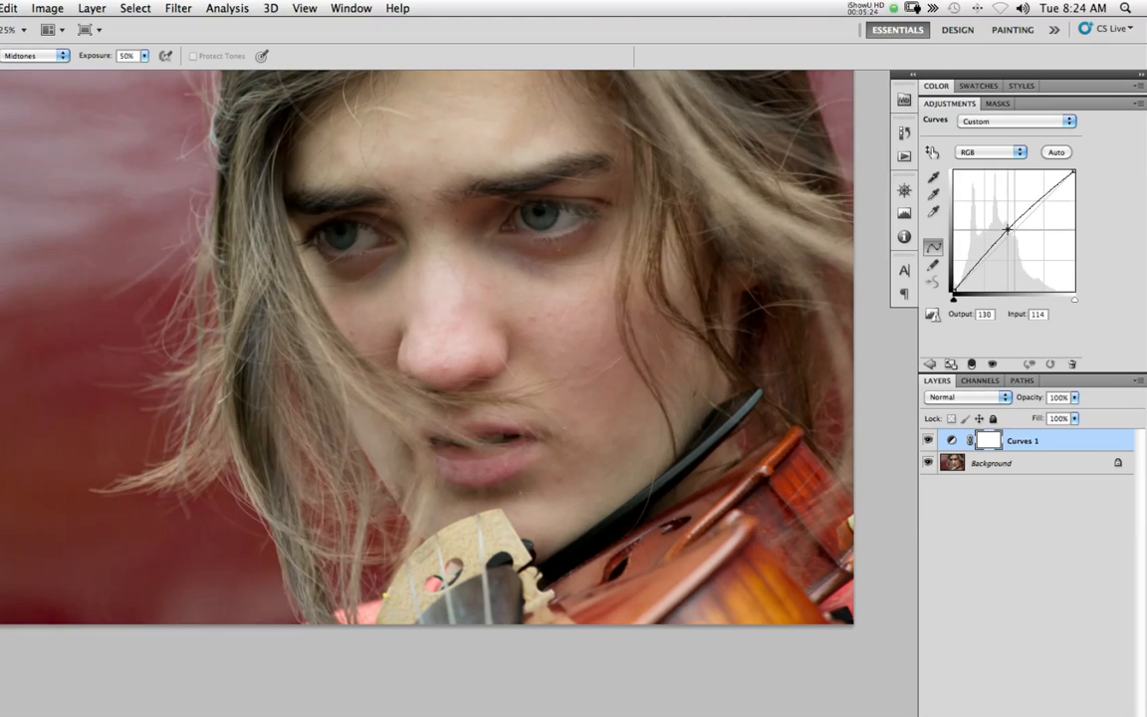
pyautogui.moveTo(1008, 231); pyautogui.dragTo(991, 212)
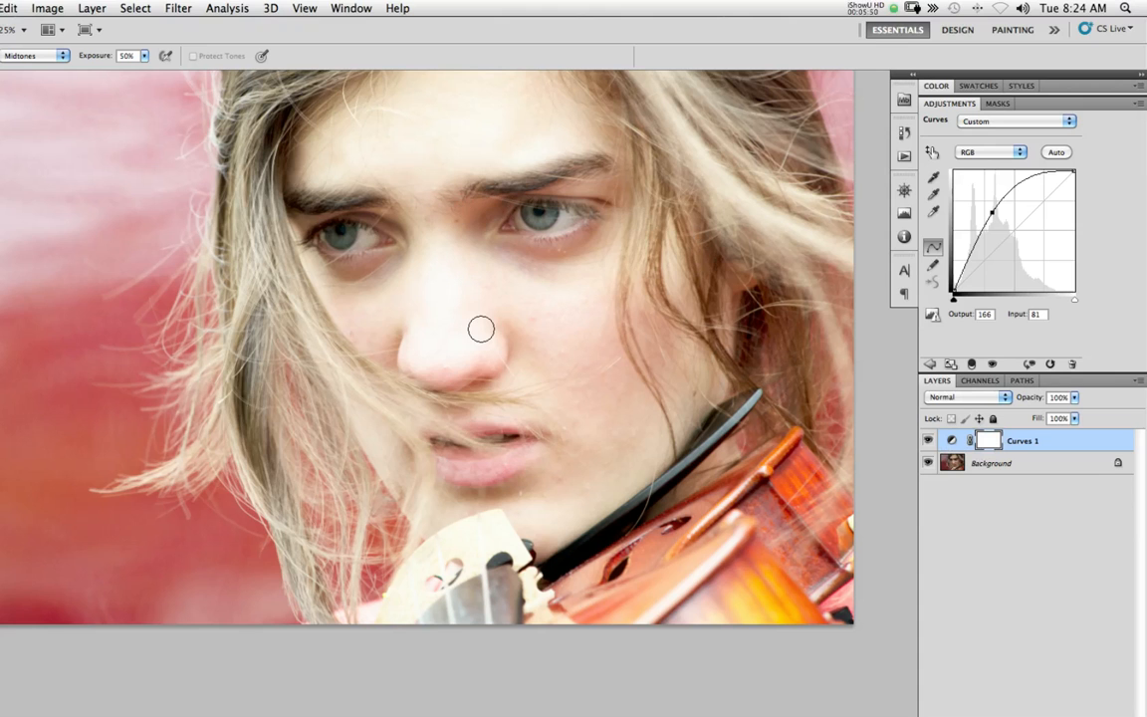
pyautogui.moveTo(545, 339); pyautogui.dragTo(526, 340)
pyautogui.moveTo(492, 290); pyautogui.dragTo(527, 340)
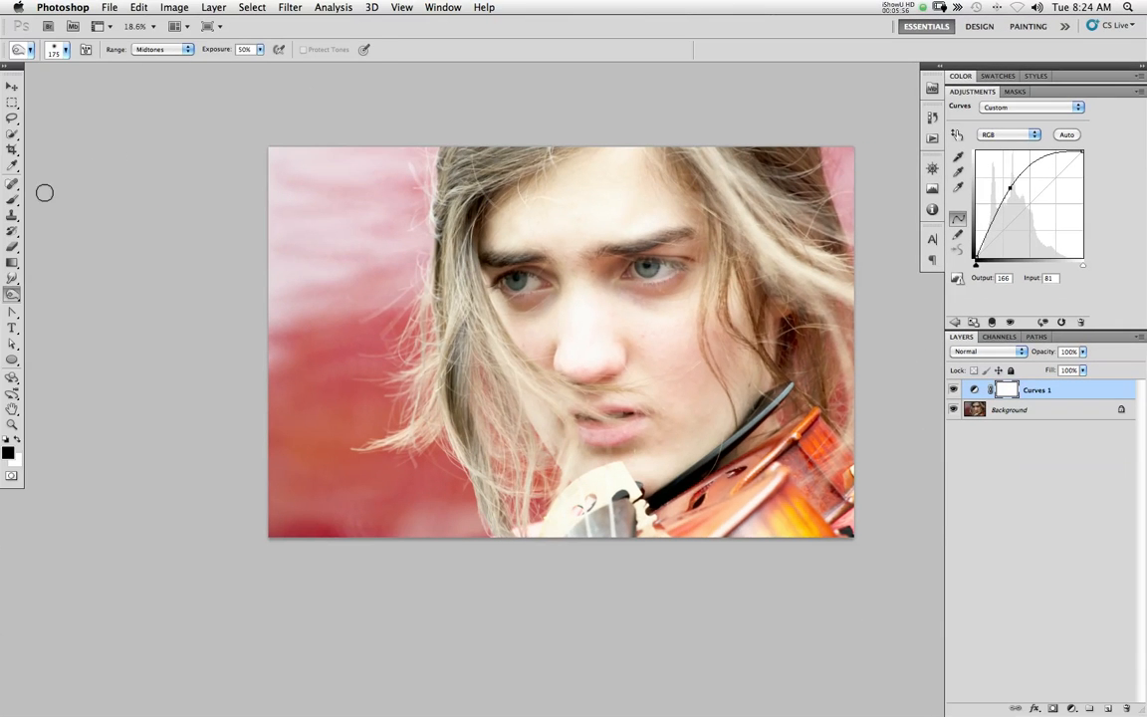
# Paint the Curves mask black with an 1100 px Brush at 100% hardness, leaving only a band around the eyes brightened
pyautogui.click(12, 198)
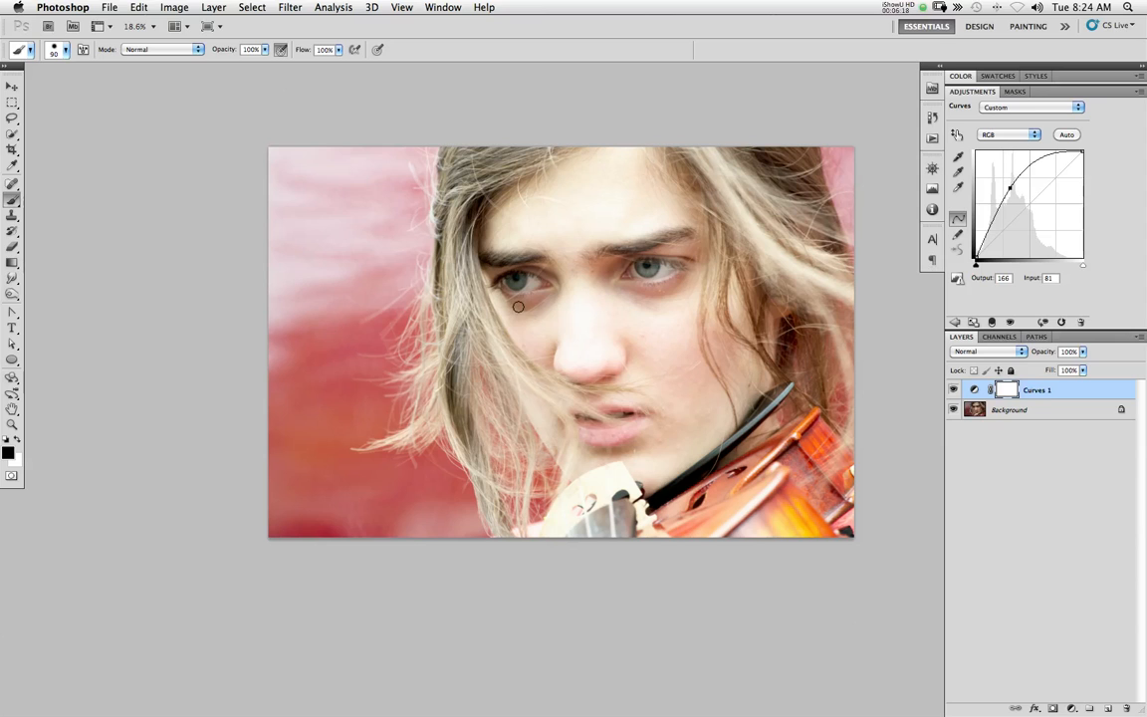
pyautogui.press(']')
pyautogui.press(']')
pyautogui.press(']')
pyautogui.press(']')
pyautogui.press(']')
pyautogui.press(']')
pyautogui.press(']')
pyautogui.press(']')
pyautogui.press(']')
pyautogui.press(']')
pyautogui.press(']')
pyautogui.rightClick(403, 431)
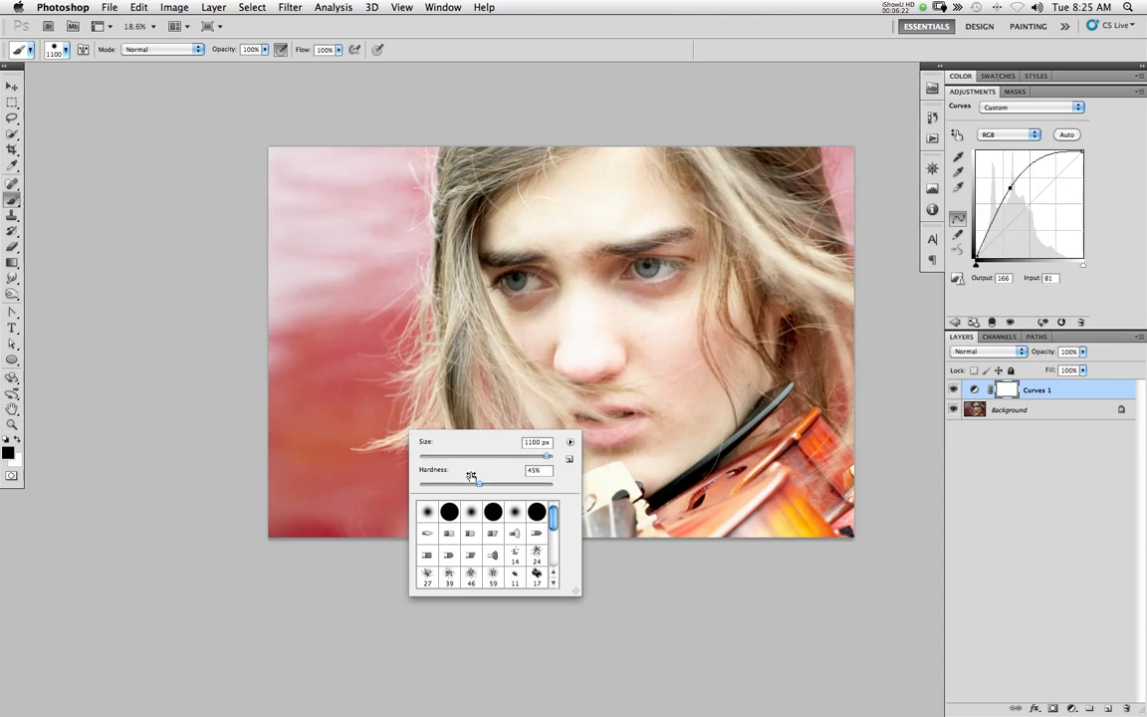
pyautogui.moveTo(488, 485); pyautogui.dragTo(553, 485)
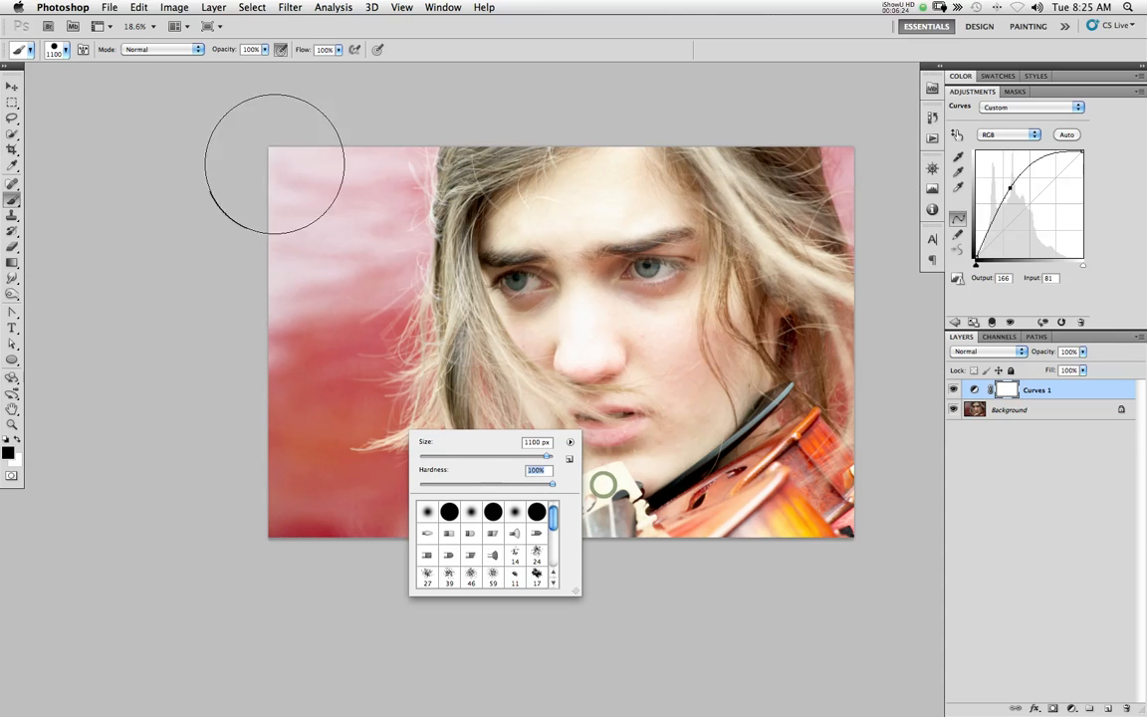
pyautogui.click(224, 48)
pyautogui.moveTo(232, 451)
pyautogui.mouseDown()
pyautogui.moveTo(453, 497)
pyautogui.moveTo(864, 506)
pyautogui.moveTo(875, 468)
pyautogui.moveTo(779, 447)
pyautogui.moveTo(411, 442)
pyautogui.moveTo(333, 433)
pyautogui.moveTo(283, 385)
pyautogui.moveTo(279, 186)
pyautogui.moveTo(329, 173)
pyautogui.moveTo(357, 313)
pyautogui.moveTo(454, 412)
pyautogui.moveTo(626, 411)
pyautogui.moveTo(725, 403)
pyautogui.moveTo(816, 365)
pyautogui.moveTo(850, 298)
pyautogui.moveTo(834, 164)
pyautogui.moveTo(821, 247)
pyautogui.moveTo(785, 344)
pyautogui.moveTo(748, 365)
pyautogui.moveTo(778, 305)
pyautogui.moveTo(783, 194)
pyautogui.moveTo(752, 156)
pyautogui.moveTo(526, 155)
pyautogui.moveTo(395, 180)
pyautogui.moveTo(369, 246)
pyautogui.moveTo(368, 310)
pyautogui.moveTo(409, 370)
pyautogui.moveTo(479, 409)
pyautogui.moveTo(592, 426)
pyautogui.moveTo(707, 401)
pyautogui.moveTo(499, 403)
pyautogui.moveTo(680, 392)
pyautogui.moveTo(715, 378)
pyautogui.moveTo(394, 295)
pyautogui.moveTo(424, 349)
pyautogui.moveTo(408, 228)
pyautogui.mouseUp()
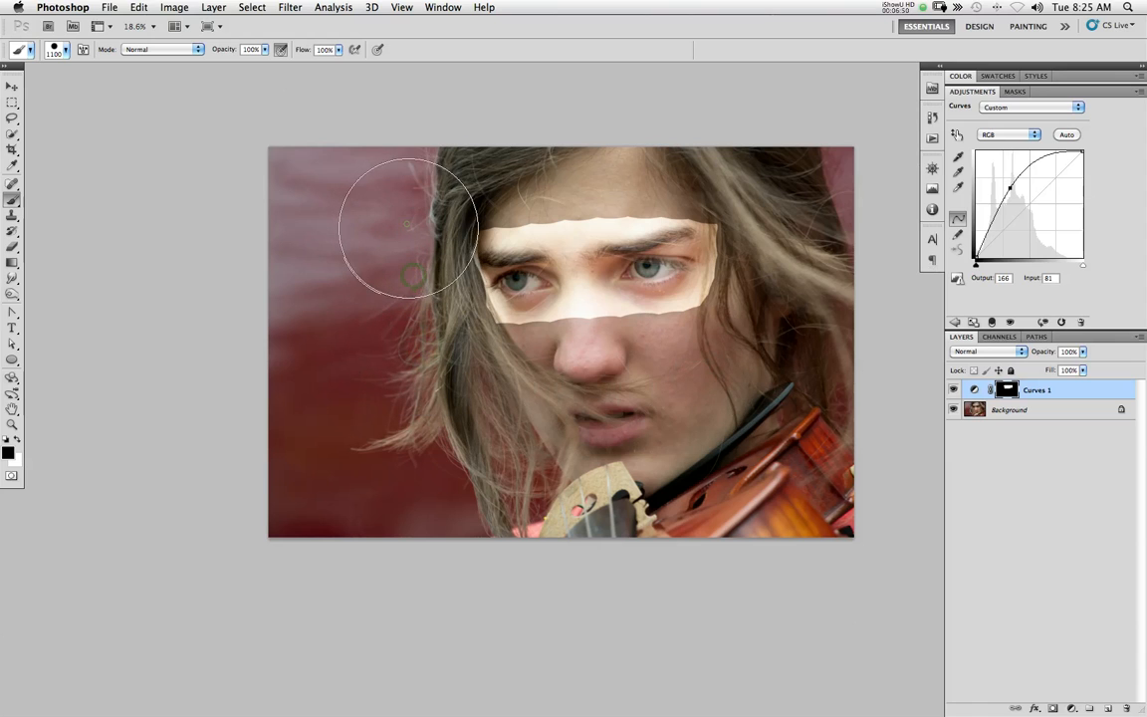
# Set the brush to 600 px and 26% opacity, and paint the mask across the forehead above the brightened band
pyautogui.rightClick(400, 342)
pyautogui.moveTo(453, 391); pyautogui.dragTo(359, 350)
pyautogui.moveTo(224, 50); pyautogui.dragTo(180, 53)
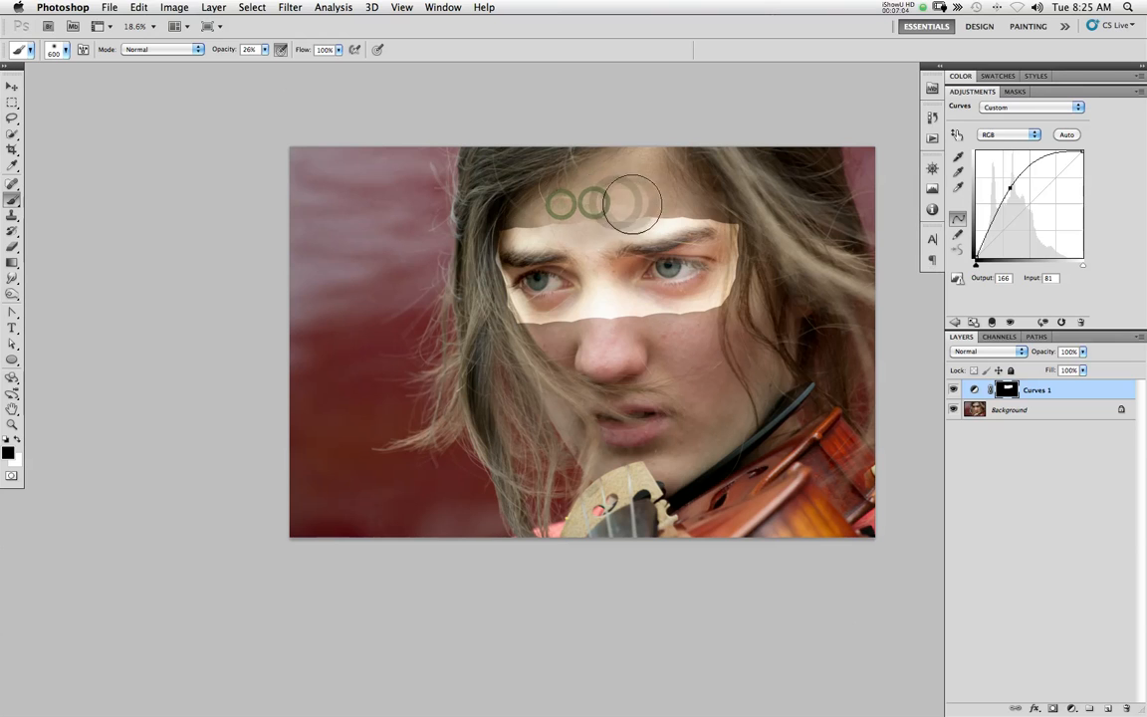
pyautogui.moveTo(662, 198)
pyautogui.mouseDown()
pyautogui.moveTo(697, 195)
pyautogui.moveTo(517, 204)
pyautogui.mouseUp()
pyautogui.click(516, 204)
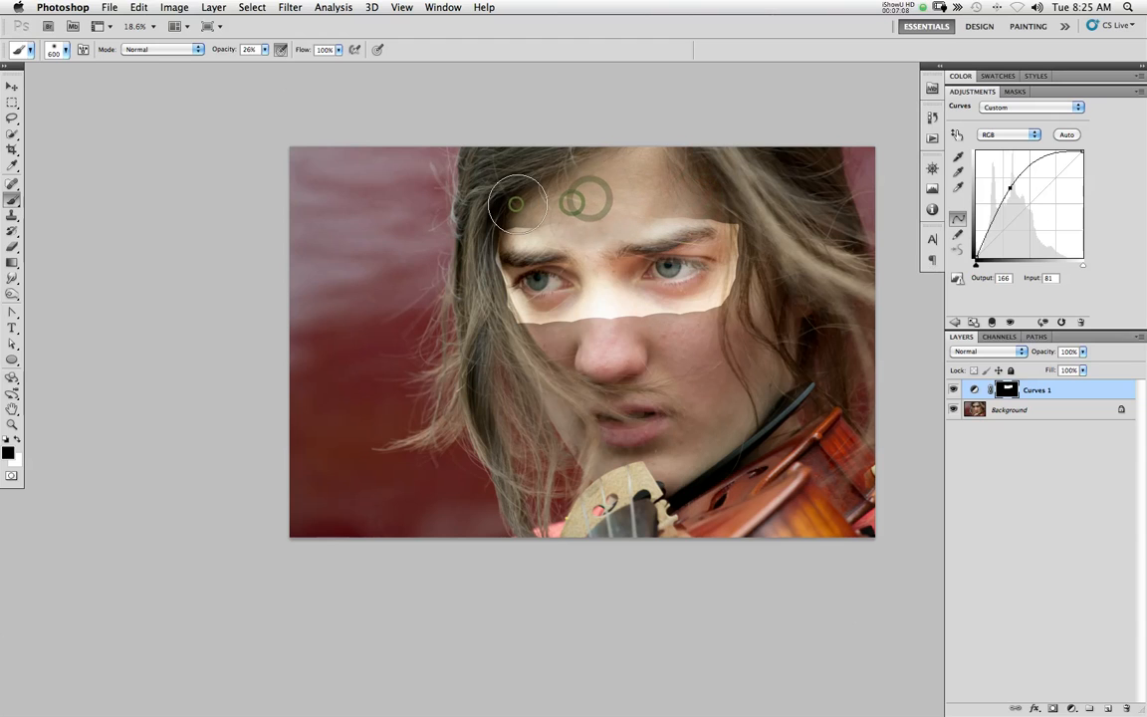
# Display the Curves mask on its own, blend the upper edge of its white band with black brush strokes, and return to the photo
pyautogui.keyDown('alt'); pyautogui.click(1007, 389); pyautogui.keyUp('alt')
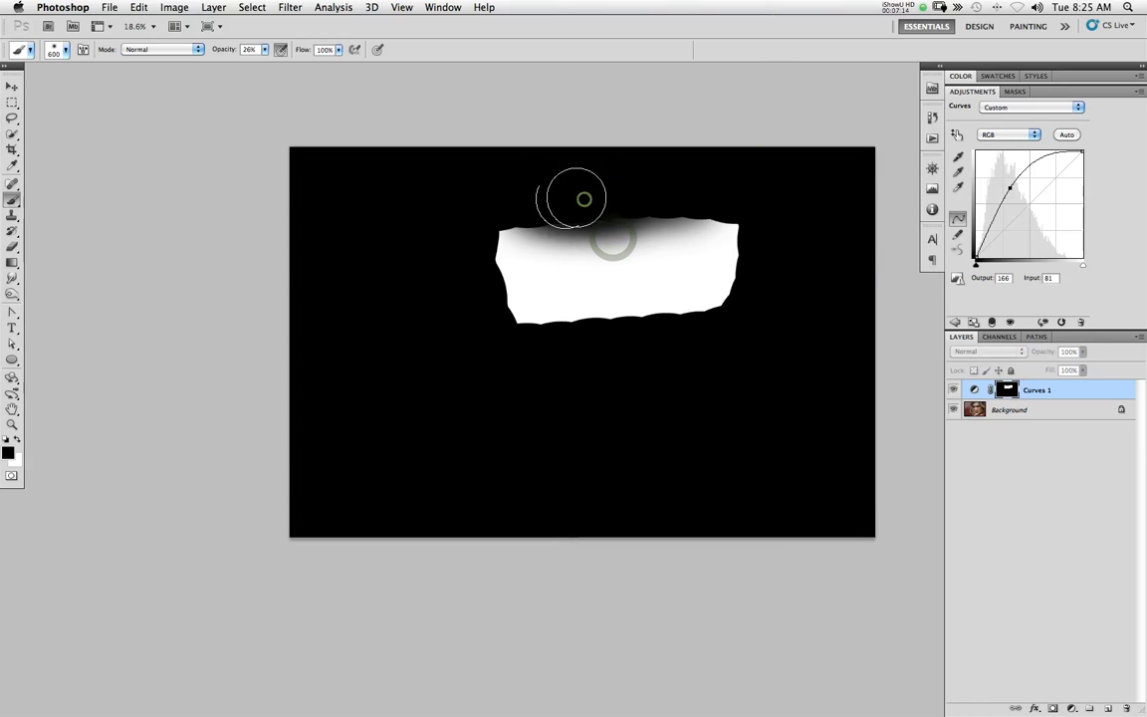
pyautogui.moveTo(624, 204); pyautogui.dragTo(736, 196)
pyautogui.moveTo(731, 198); pyautogui.dragTo(575, 200)
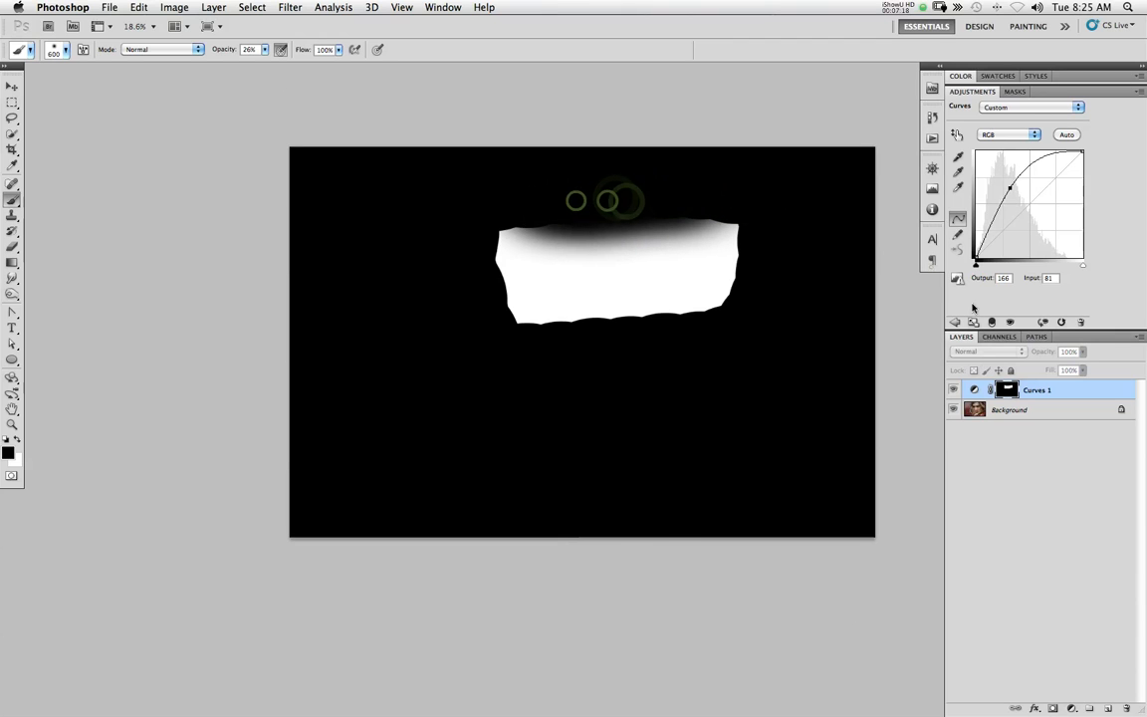
pyautogui.keyDown('alt'); pyautogui.click(1007, 389); pyautogui.keyUp('alt')
# Set the brush to 53% opacity and 300 px, and paint the mask black over the band's lower edge at the nose bridge
pyautogui.moveTo(528, 344)
pyautogui.mouseDown()
pyautogui.moveTo(568, 343)
pyautogui.moveTo(498, 343)
pyautogui.moveTo(606, 339)
pyautogui.mouseUp()
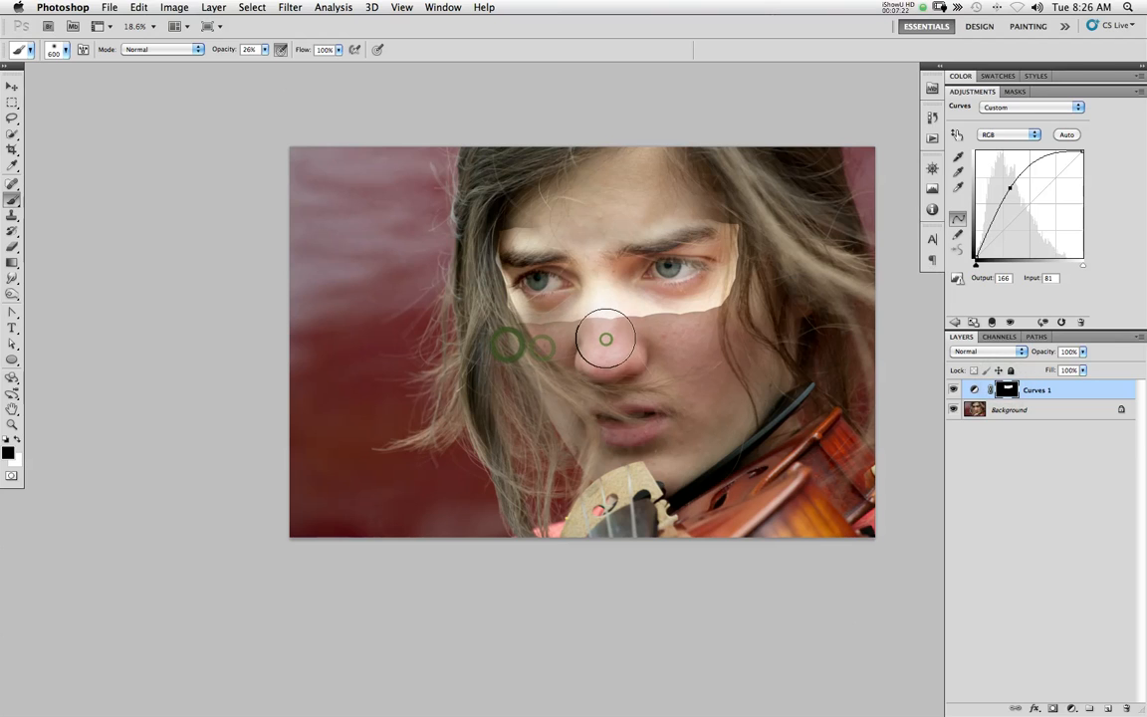
pyautogui.moveTo(235, 47); pyautogui.dragTo(251, 47)
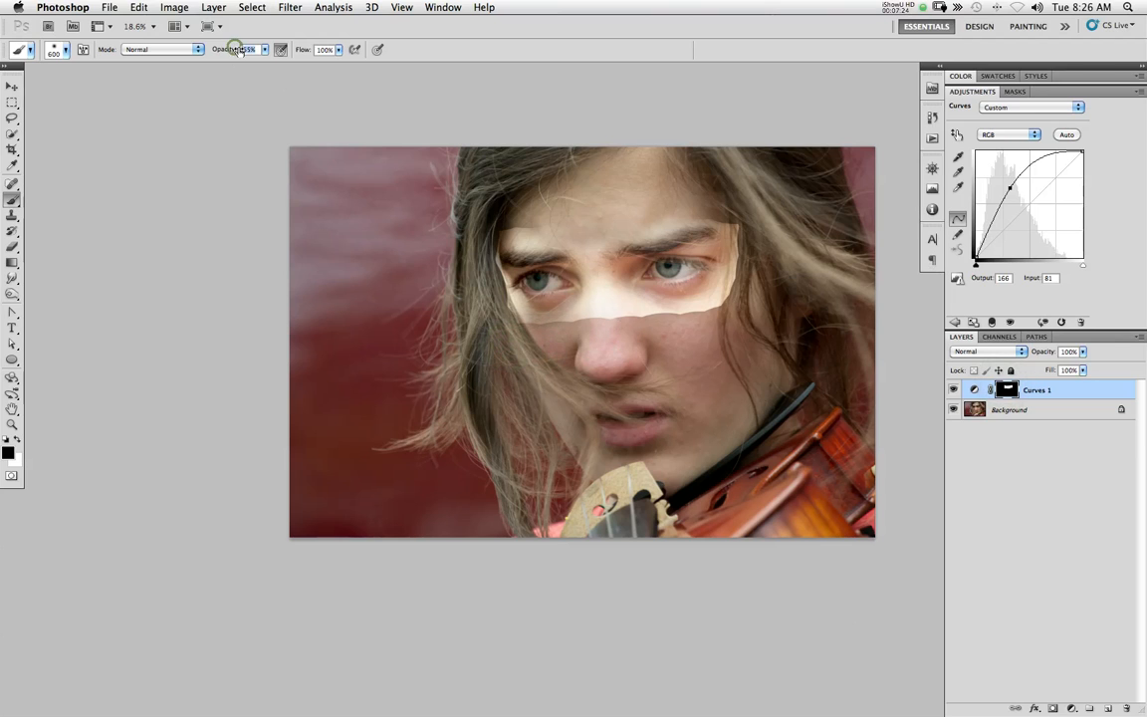
pyautogui.moveTo(644, 388); pyautogui.dragTo(714, 387)
pyautogui.moveTo(667, 308); pyautogui.dragTo(584, 317)
pyautogui.moveTo(629, 266); pyautogui.dragTo(608, 299)
pyautogui.moveTo(497, 324)
pyautogui.mouseDown()
pyautogui.moveTo(519, 326)
pyautogui.moveTo(475, 288)
pyautogui.moveTo(541, 288)
pyautogui.moveTo(455, 296)
pyautogui.moveTo(420, 328)
pyautogui.mouseUp()
pyautogui.click(521, 326)
pyautogui.press('[')
pyautogui.press('[')
pyautogui.press('[')
pyautogui.moveTo(471, 278); pyautogui.dragTo(453, 297)
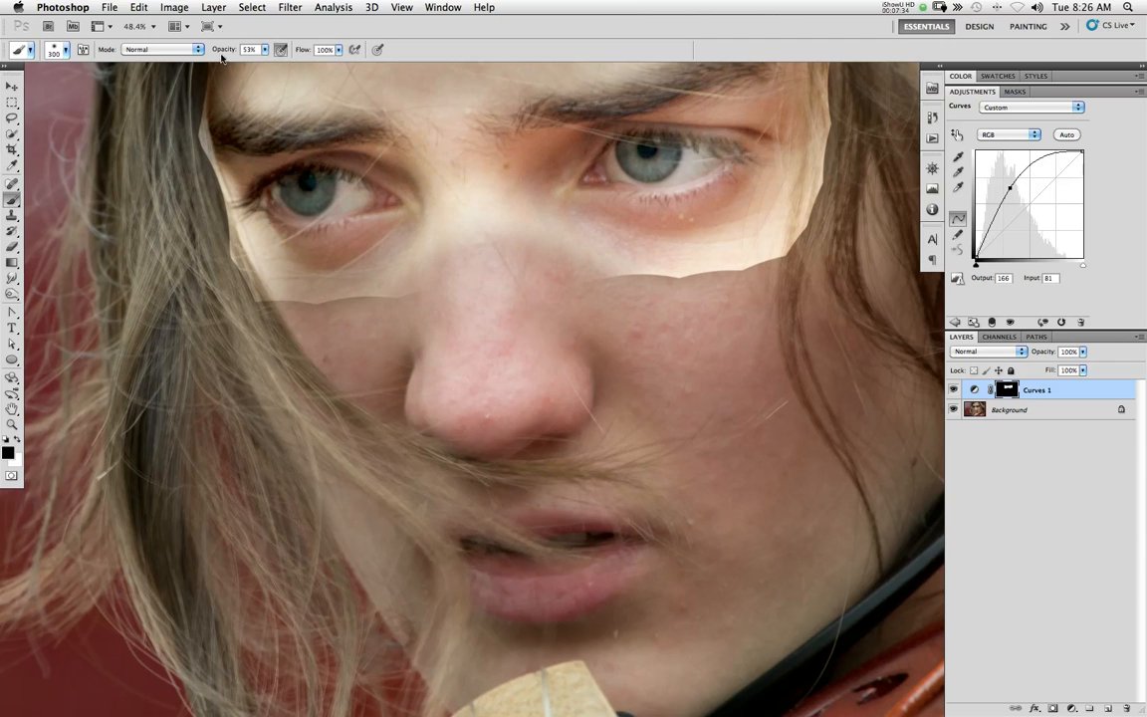
# Paint the mask with a 200 px brush at 34% opacity to soften the band's lower edge beneath the right-hand eye
pyautogui.press('[')
pyautogui.moveTo(471, 179)
pyautogui.mouseDown()
pyautogui.moveTo(472, 255)
pyautogui.moveTo(458, 299)
pyautogui.mouseUp()
pyautogui.moveTo(492, 244)
pyautogui.mouseDown()
pyautogui.moveTo(532, 267)
pyautogui.moveTo(647, 279)
pyautogui.mouseUp()
pyautogui.moveTo(591, 274); pyautogui.dragTo(718, 287)
pyautogui.moveTo(712, 288)
pyautogui.mouseDown()
pyautogui.moveTo(791, 274)
pyautogui.moveTo(756, 285)
pyautogui.moveTo(775, 285)
pyautogui.mouseUp()
pyautogui.moveTo(627, 292); pyautogui.dragTo(732, 284)
pyautogui.moveTo(673, 291); pyautogui.dragTo(762, 278)
pyautogui.moveTo(853, 230)
pyautogui.mouseDown()
pyautogui.moveTo(779, 273)
pyautogui.moveTo(707, 301)
pyautogui.moveTo(757, 283)
pyautogui.moveTo(577, 290)
pyautogui.mouseUp()
pyautogui.moveTo(627, 291)
pyautogui.mouseDown()
pyautogui.moveTo(505, 300)
pyautogui.moveTo(732, 300)
pyautogui.mouseUp()
pyautogui.moveTo(651, 308); pyautogui.dragTo(617, 306)
# Soften the band's lower edge beneath the left-hand eye by painting the mask black from the nose toward the hair
pyautogui.press('space')
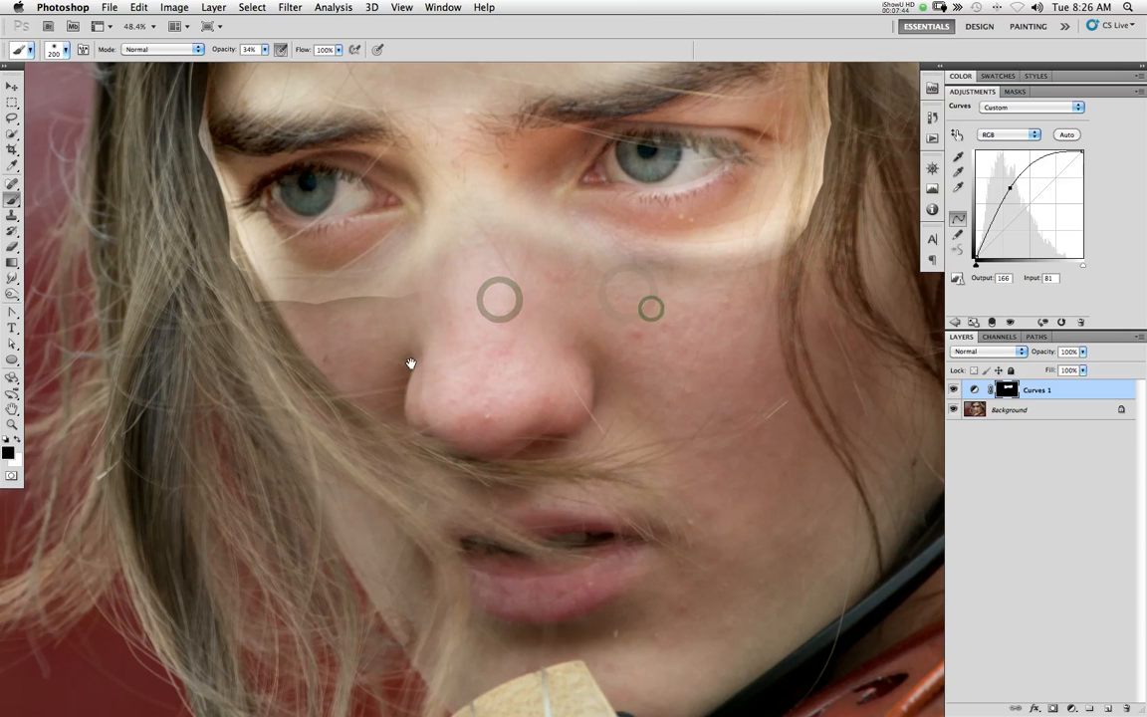
pyautogui.moveTo(413, 364); pyautogui.dragTo(544, 366)
pyautogui.moveTo(537, 300); pyautogui.dragTo(531, 296)
pyautogui.moveTo(531, 296); pyautogui.dragTo(448, 332)
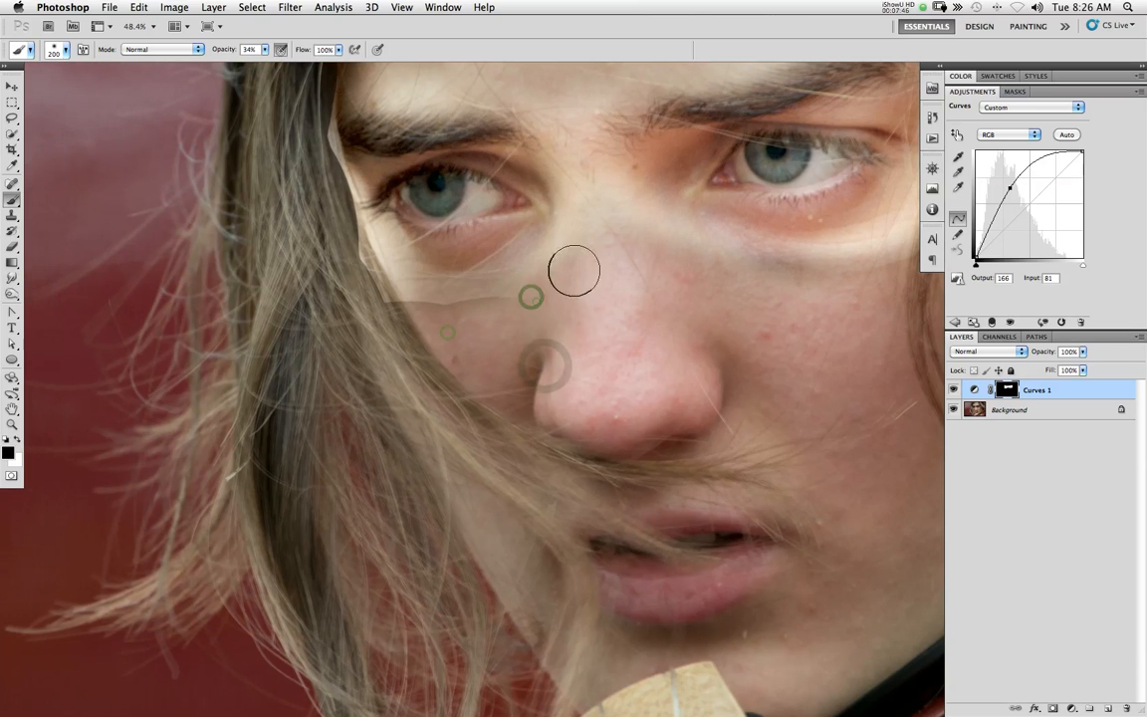
pyautogui.moveTo(538, 301); pyautogui.dragTo(474, 333)
pyautogui.moveTo(553, 292); pyautogui.dragTo(461, 312)
pyautogui.moveTo(357, 303)
pyautogui.mouseDown()
pyautogui.moveTo(360, 281)
pyautogui.moveTo(468, 320)
pyautogui.moveTo(377, 287)
pyautogui.mouseUp()
pyautogui.moveTo(523, 299); pyautogui.dragTo(500, 311)
# Blend the outer edge of the band beside the right-hand eye, from the upper cheek to the temple and brow end
pyautogui.moveTo(770, 246)
pyautogui.mouseDown()
pyautogui.moveTo(816, 265)
pyautogui.moveTo(811, 289)
pyautogui.moveTo(685, 282)
pyautogui.mouseUp()
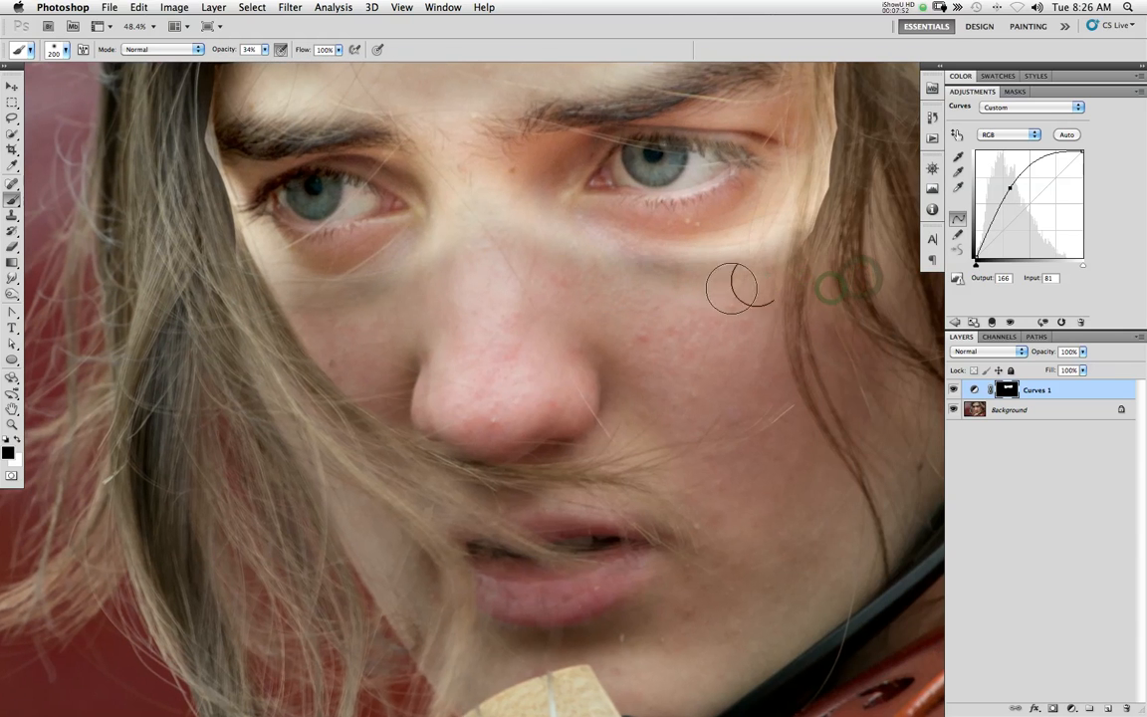
pyautogui.moveTo(761, 278)
pyautogui.mouseDown()
pyautogui.moveTo(805, 223)
pyautogui.moveTo(828, 215)
pyautogui.moveTo(790, 255)
pyautogui.mouseUp()
pyautogui.moveTo(853, 127); pyautogui.dragTo(846, 169)
pyautogui.moveTo(829, 185); pyautogui.dragTo(795, 312)
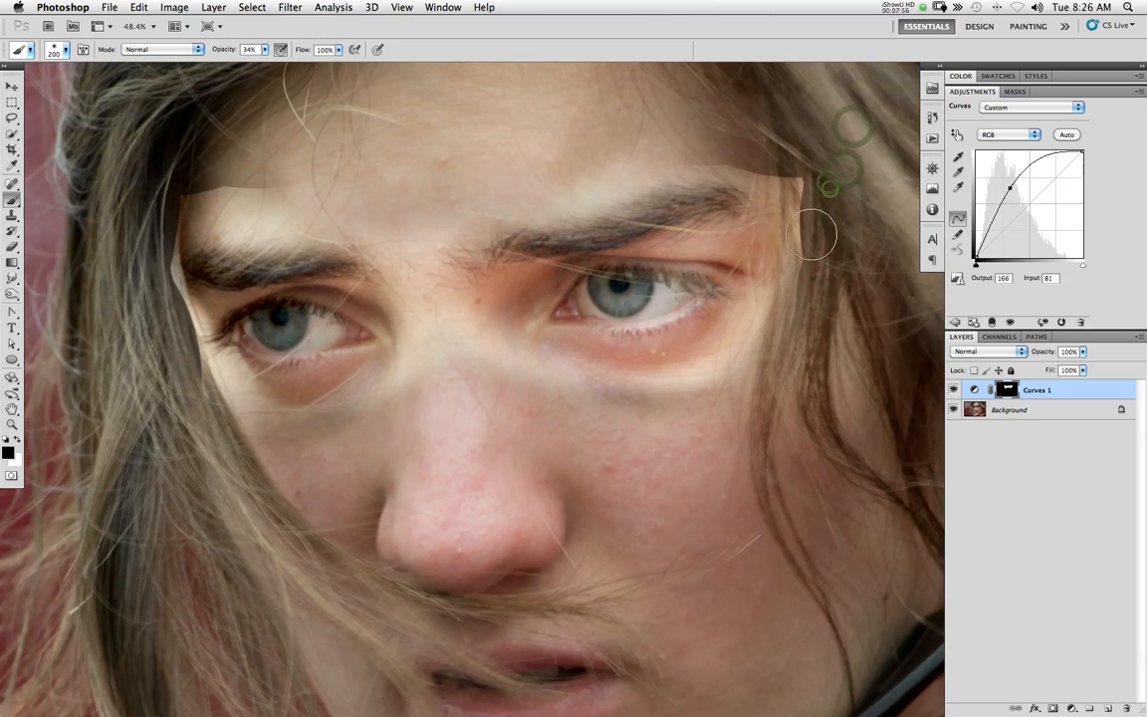
pyautogui.moveTo(821, 202)
pyautogui.mouseDown()
pyautogui.moveTo(802, 171)
pyautogui.moveTo(806, 239)
pyautogui.moveTo(802, 156)
pyautogui.moveTo(815, 231)
pyautogui.moveTo(804, 179)
pyautogui.moveTo(768, 151)
pyautogui.moveTo(791, 194)
pyautogui.mouseUp()
pyautogui.moveTo(746, 150)
pyautogui.mouseDown()
pyautogui.moveTo(693, 146)
pyautogui.moveTo(785, 182)
pyautogui.moveTo(785, 211)
pyautogui.mouseUp()
pyautogui.moveTo(785, 195); pyautogui.dragTo(815, 328)
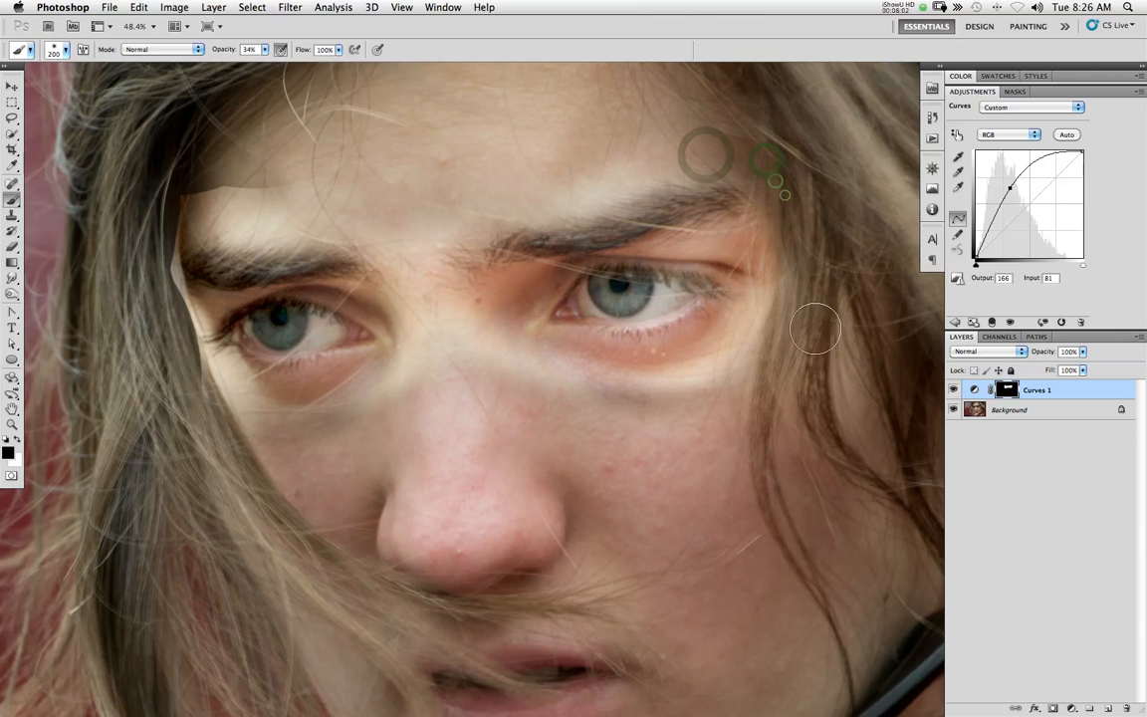
# Blend the band's edge above the left-hand eyebrow and down along the hair beside that eye
pyautogui.moveTo(264, 182)
pyautogui.mouseDown()
pyautogui.moveTo(175, 193)
pyautogui.moveTo(130, 219)
pyautogui.mouseUp()
pyautogui.moveTo(199, 171)
pyautogui.mouseDown()
pyautogui.moveTo(141, 213)
pyautogui.moveTo(150, 189)
pyautogui.mouseUp()
pyautogui.moveTo(285, 169); pyautogui.dragTo(204, 179)
pyautogui.moveTo(265, 176); pyautogui.dragTo(152, 205)
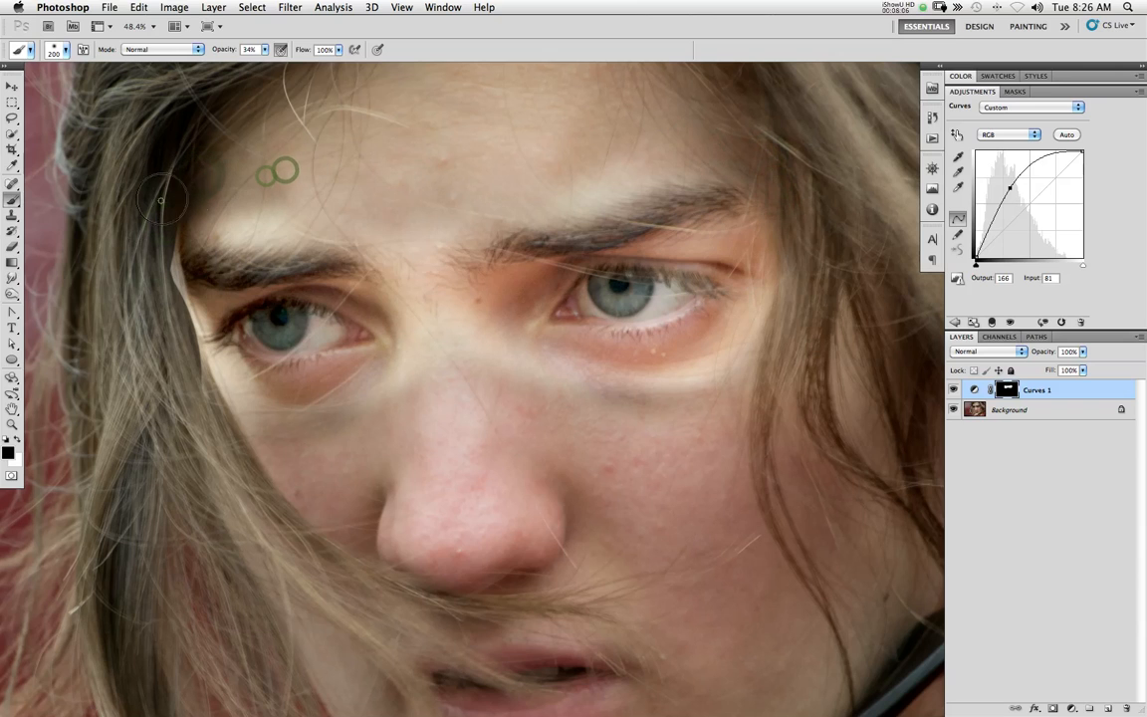
pyautogui.moveTo(309, 193)
pyautogui.mouseDown()
pyautogui.moveTo(173, 187)
pyautogui.moveTo(192, 202)
pyautogui.moveTo(167, 339)
pyautogui.mouseUp()
pyautogui.moveTo(170, 279)
pyautogui.mouseDown()
pyautogui.moveTo(162, 358)
pyautogui.moveTo(161, 256)
pyautogui.moveTo(181, 358)
pyautogui.moveTo(149, 241)
pyautogui.moveTo(174, 359)
pyautogui.moveTo(160, 284)
pyautogui.mouseUp()
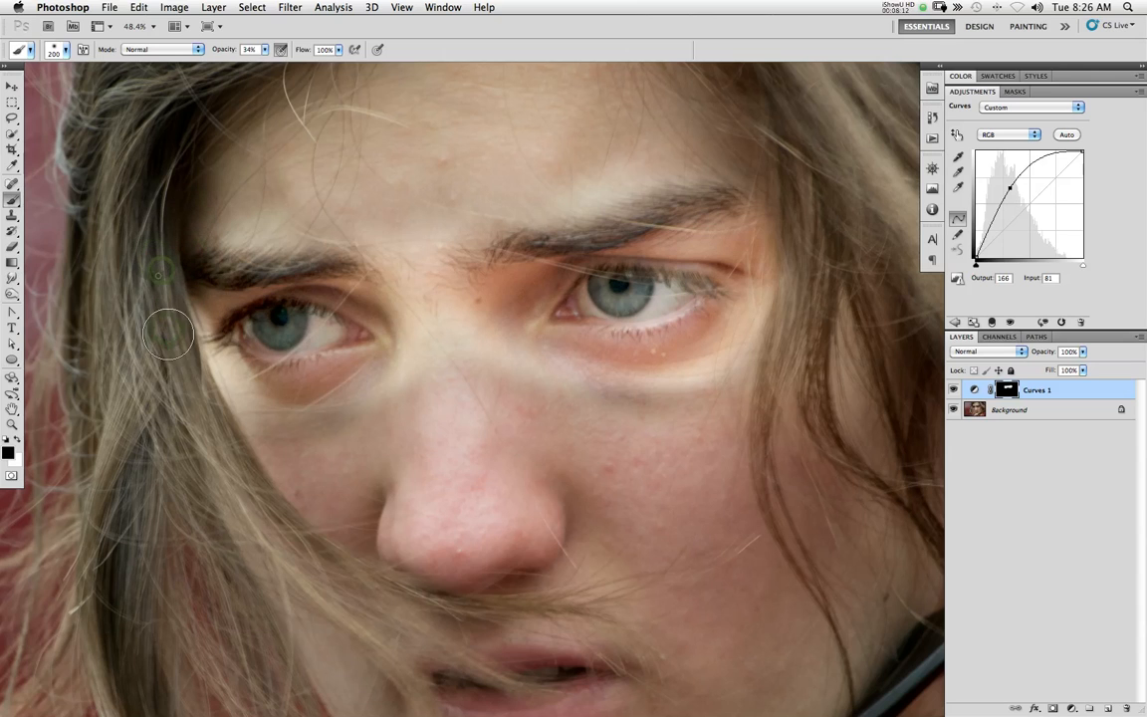
# Paint the mask over the nose bridge, between and above the eyebrows, and at the right-hand outer cheek to reduce the brightening
pyautogui.moveTo(232, 459)
pyautogui.mouseDown()
pyautogui.moveTo(208, 415)
pyautogui.moveTo(201, 433)
pyautogui.moveTo(233, 459)
pyautogui.mouseUp()
pyautogui.moveTo(425, 310)
pyautogui.mouseDown()
pyautogui.moveTo(469, 380)
pyautogui.moveTo(591, 412)
pyautogui.moveTo(451, 299)
pyautogui.moveTo(443, 261)
pyautogui.moveTo(429, 294)
pyautogui.moveTo(419, 282)
pyautogui.mouseUp()
pyautogui.moveTo(490, 184)
pyautogui.mouseDown()
pyautogui.moveTo(432, 270)
pyautogui.moveTo(428, 261)
pyautogui.moveTo(463, 227)
pyautogui.moveTo(438, 289)
pyautogui.mouseUp()
pyautogui.moveTo(555, 202)
pyautogui.mouseDown()
pyautogui.moveTo(495, 260)
pyautogui.moveTo(516, 273)
pyautogui.moveTo(642, 220)
pyautogui.mouseUp()
pyautogui.moveTo(486, 288); pyautogui.dragTo(599, 194)
pyautogui.moveTo(511, 257); pyautogui.dragTo(587, 214)
pyautogui.moveTo(498, 227); pyautogui.dragTo(738, 186)
pyautogui.moveTo(781, 327); pyautogui.dragTo(727, 359)
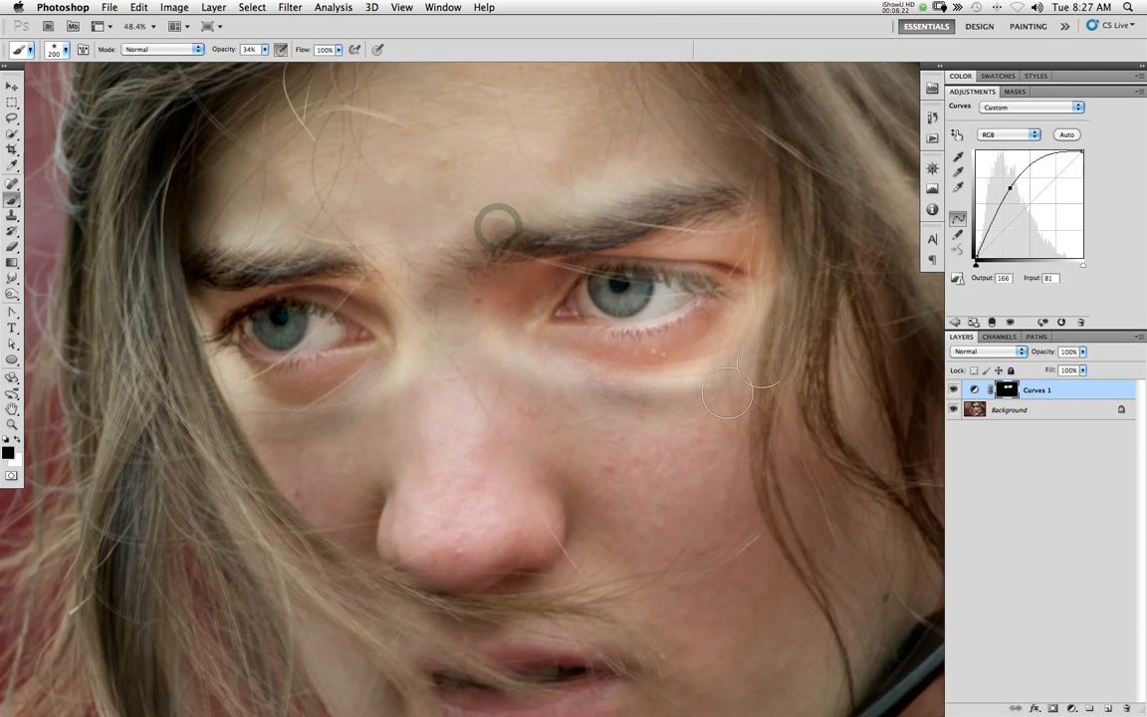
# Feather the mask below both eyes and across the nose bridge with larger brush strokes, from 400 px down to 250 px
pyautogui.press(']')
pyautogui.press(']')
pyautogui.press(']')
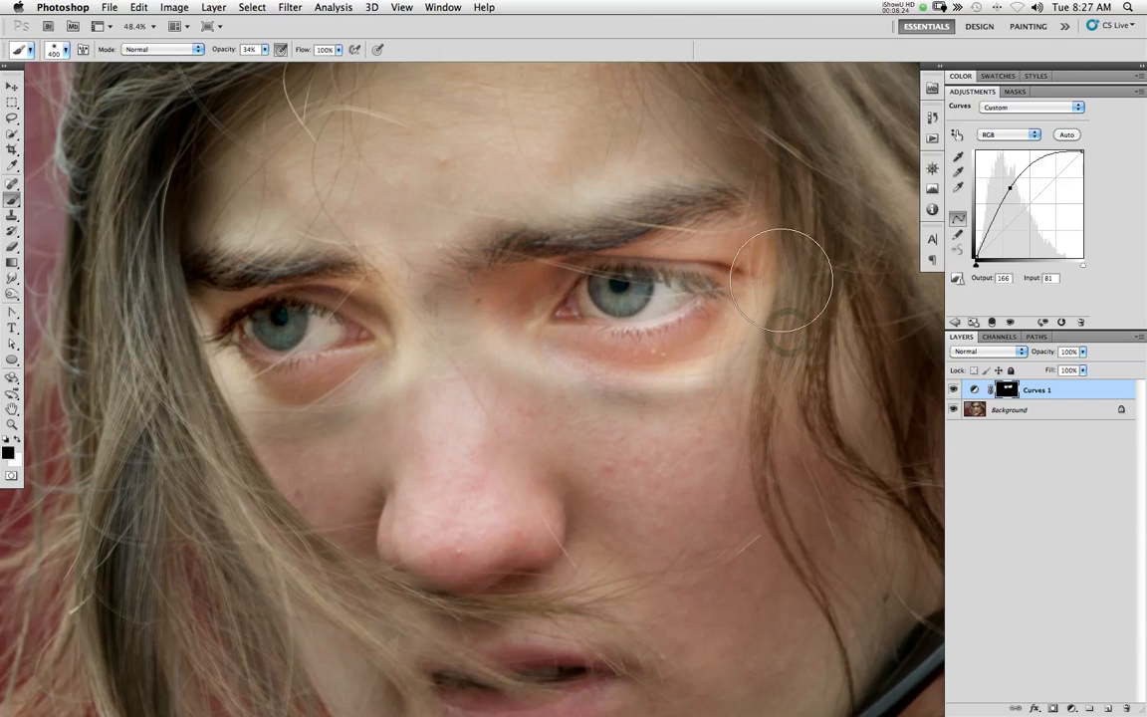
pyautogui.moveTo(762, 405)
pyautogui.mouseDown()
pyautogui.moveTo(743, 440)
pyautogui.moveTo(397, 450)
pyautogui.moveTo(193, 431)
pyautogui.moveTo(154, 356)
pyautogui.mouseUp()
pyautogui.moveTo(206, 459); pyautogui.dragTo(419, 355)
pyautogui.moveTo(424, 430); pyautogui.dragTo(415, 245)
pyautogui.press('[')
pyautogui.press('[')
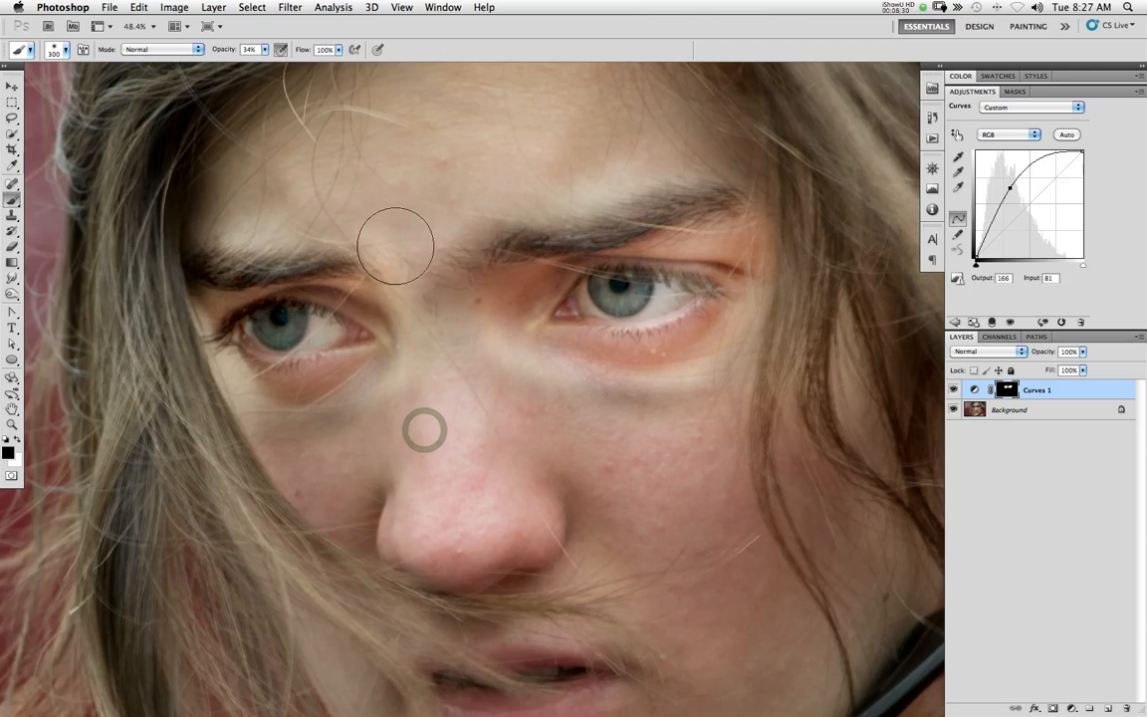
pyautogui.moveTo(498, 349); pyautogui.dragTo(777, 432)
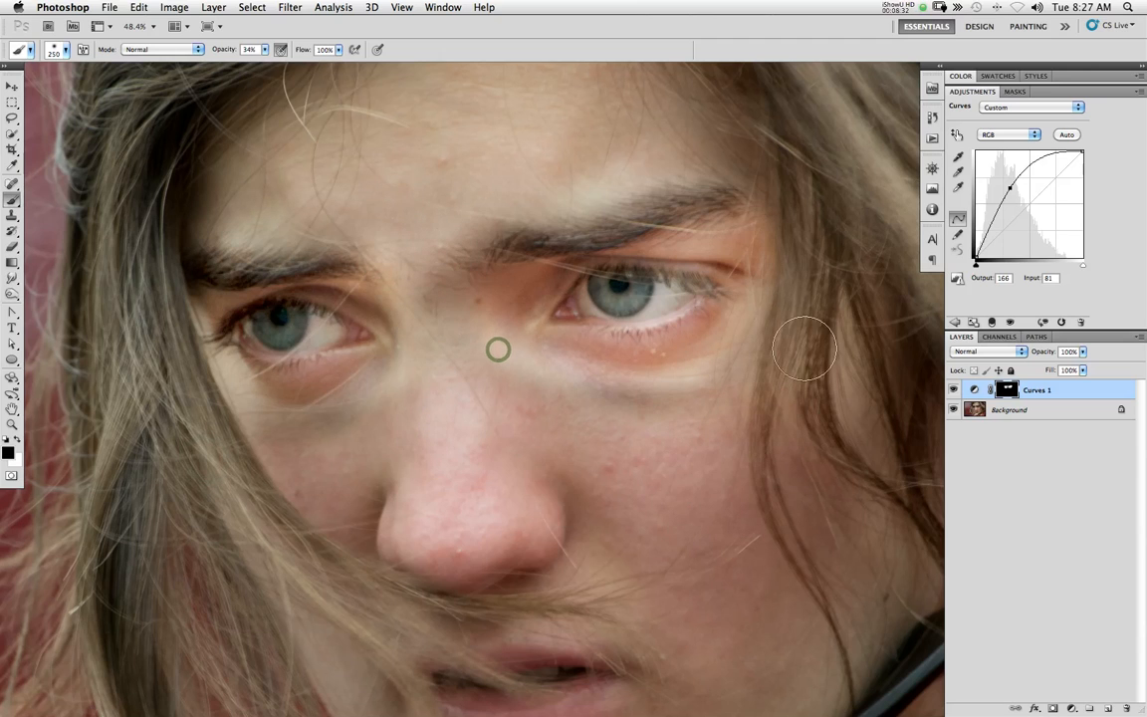
# Erase the mask beneath both eyes with a 175 px Eraser at 0% hardness and 34% opacity to restore some brightening
pyautogui.press('e')
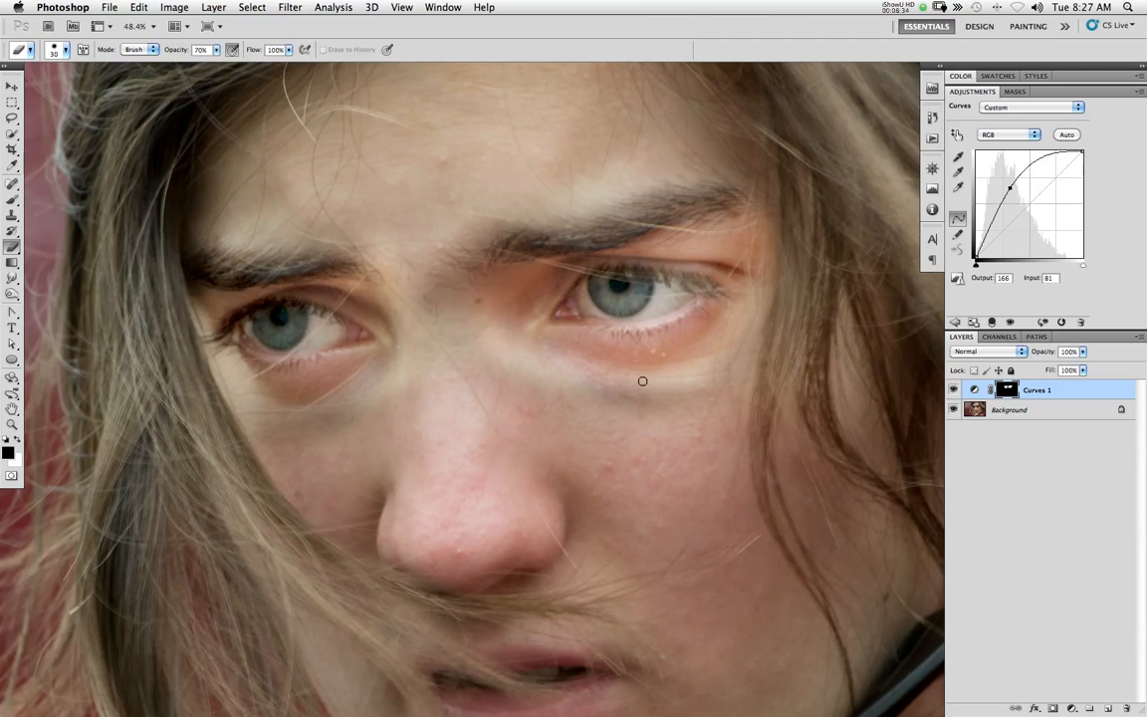
pyautogui.press(']')
pyautogui.rightClick(550, 315)
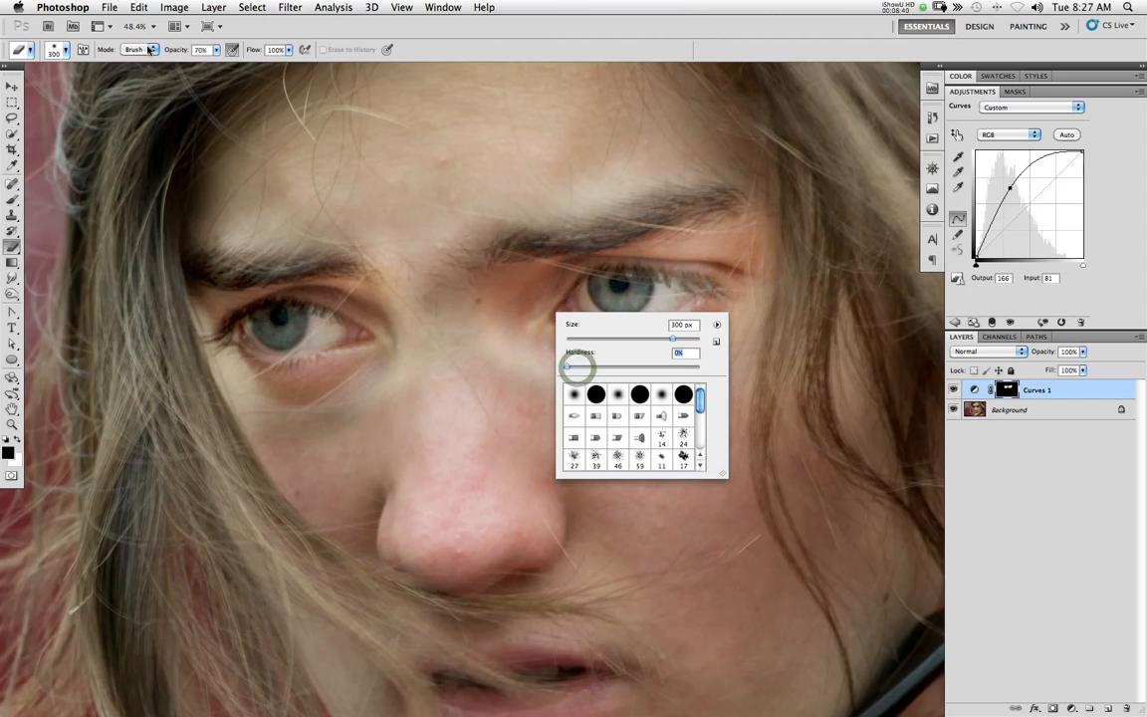
pyautogui.moveTo(176, 52); pyautogui.dragTo(151, 54)
pyautogui.press('[')
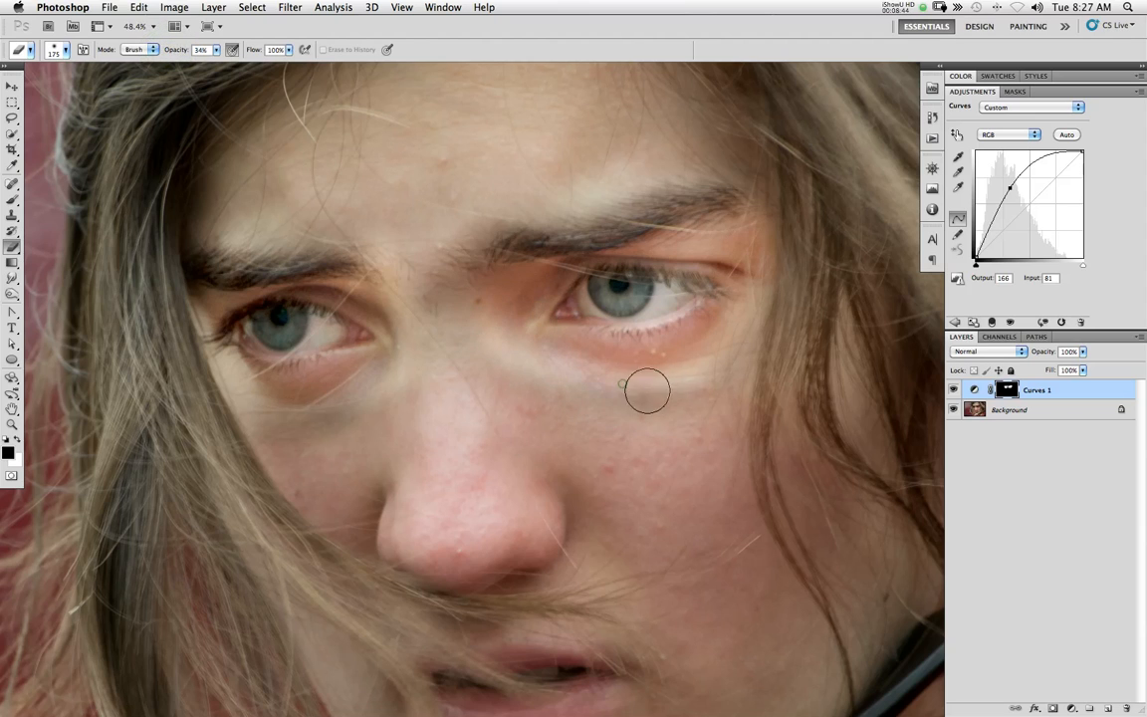
pyautogui.moveTo(638, 398)
pyautogui.mouseDown()
pyautogui.moveTo(594, 389)
pyautogui.moveTo(637, 396)
pyautogui.mouseUp()
pyautogui.moveTo(655, 400); pyautogui.dragTo(533, 360)
pyautogui.moveTo(537, 365)
pyautogui.mouseDown()
pyautogui.moveTo(671, 409)
pyautogui.moveTo(598, 385)
pyautogui.moveTo(667, 396)
pyautogui.mouseUp()
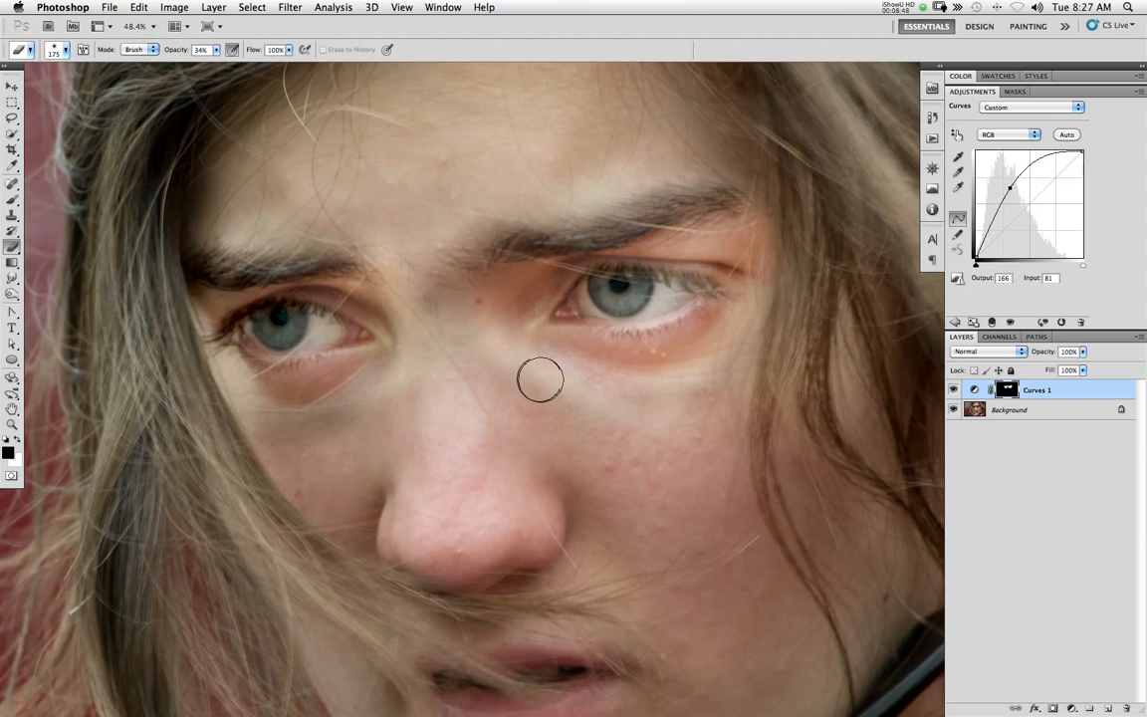
pyautogui.moveTo(351, 399)
pyautogui.mouseDown()
pyautogui.moveTo(241, 415)
pyautogui.moveTo(377, 342)
pyautogui.mouseUp()
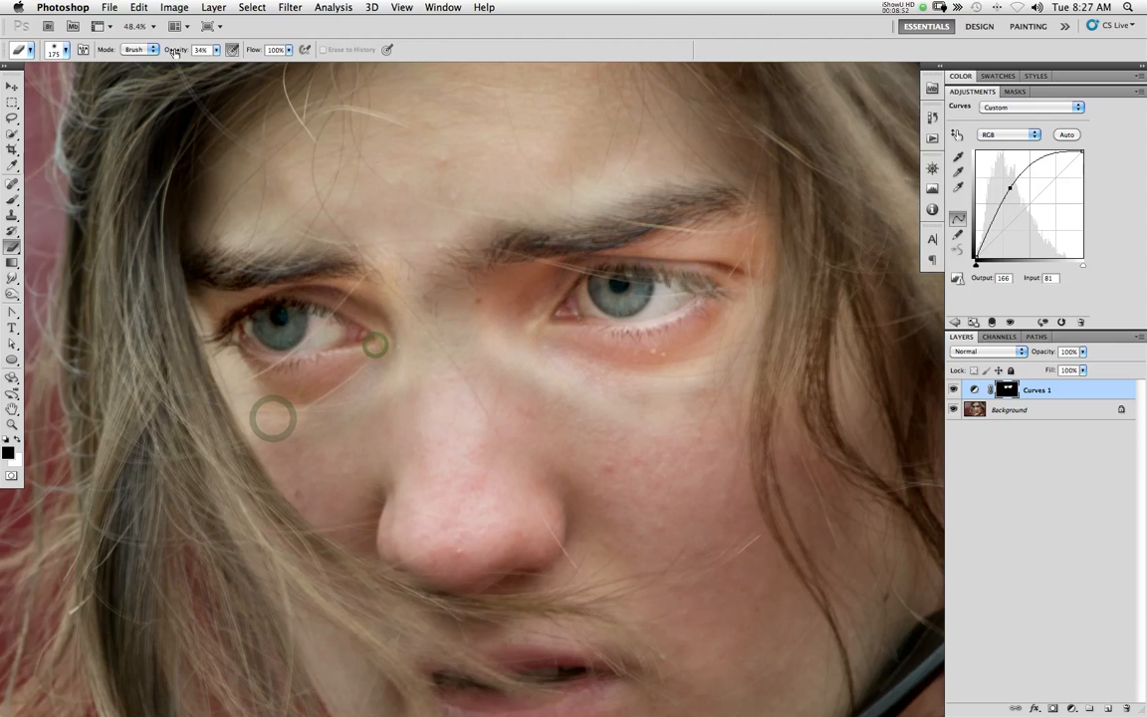
# Lower the Eraser opacity to 19% and restore brightening beneath the left-hand eye and around its inner corner
pyautogui.press('1')
pyautogui.press('9')
pyautogui.moveTo(277, 403); pyautogui.dragTo(261, 402)
pyautogui.moveTo(306, 402); pyautogui.dragTo(362, 371)
pyautogui.moveTo(371, 327); pyautogui.dragTo(351, 350)
pyautogui.moveTo(428, 338); pyautogui.dragTo(420, 330)
# Darken the left-hand eye's inner corner with a 250 px, 34% opacity Brush on the mask, and set the curve point to input 89, output 163
pyautogui.press('b')
pyautogui.moveTo(384, 255)
pyautogui.mouseDown()
pyautogui.moveTo(415, 340)
pyautogui.moveTo(420, 309)
pyautogui.mouseUp()
pyautogui.moveTo(401, 298); pyautogui.dragTo(420, 297)
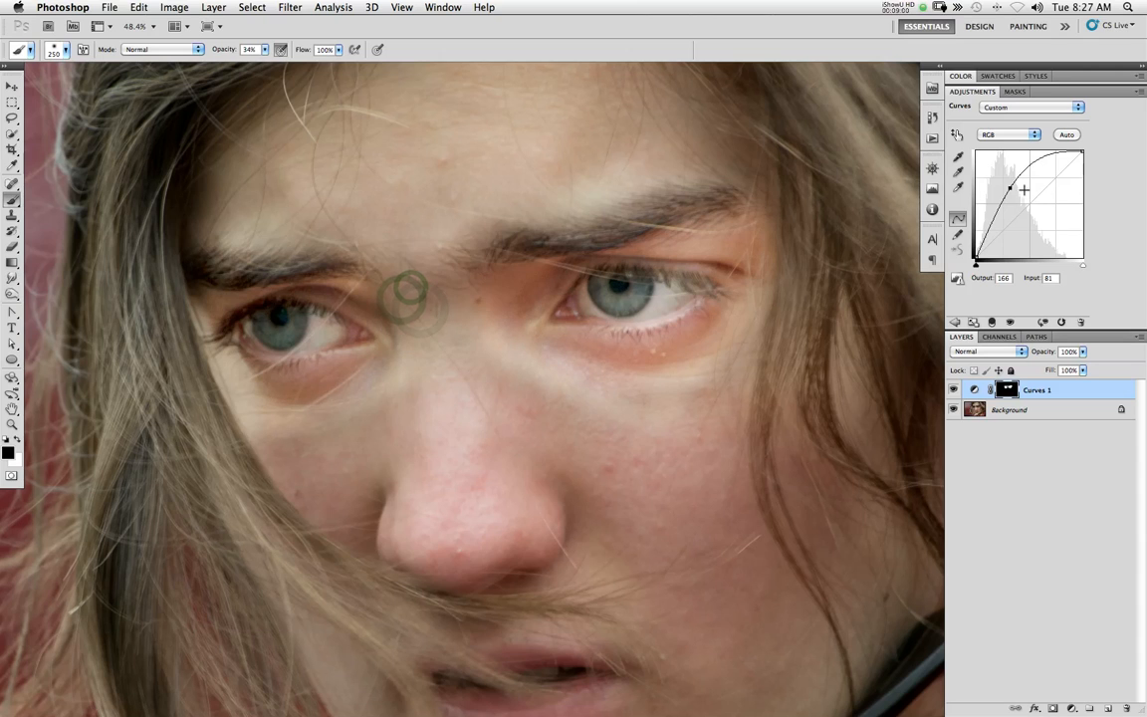
pyautogui.moveTo(1010, 189); pyautogui.dragTo(1011, 189)
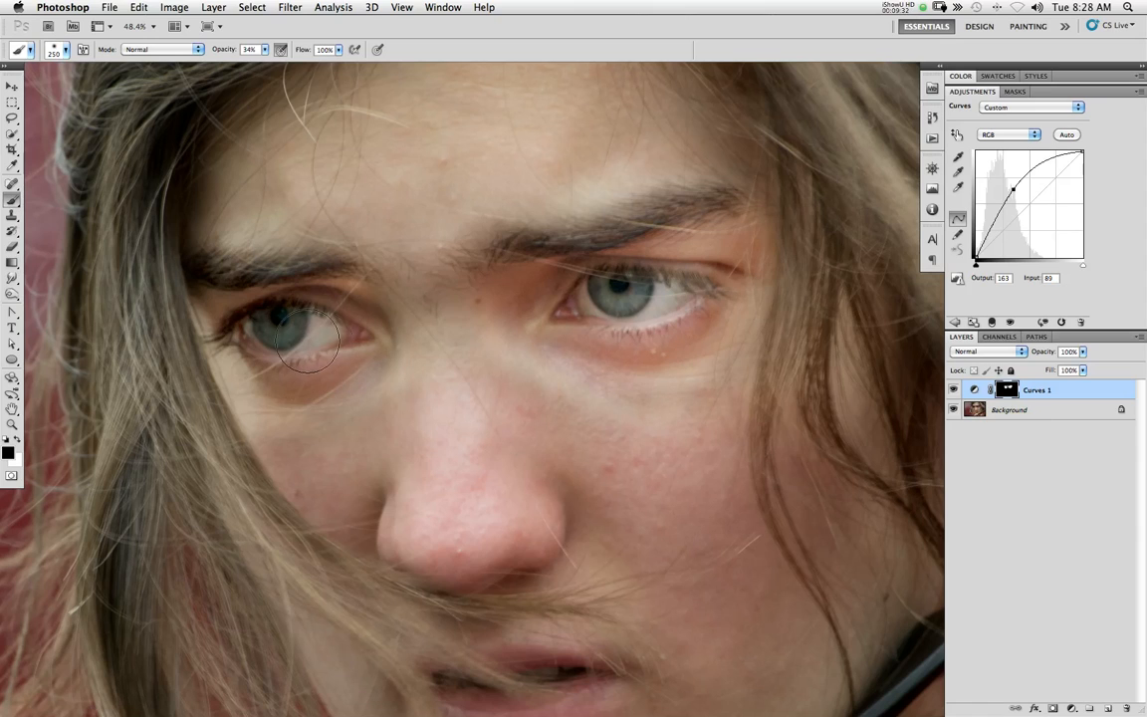
pyautogui.moveTo(16, 297); pyautogui.dragTo(46, 296)
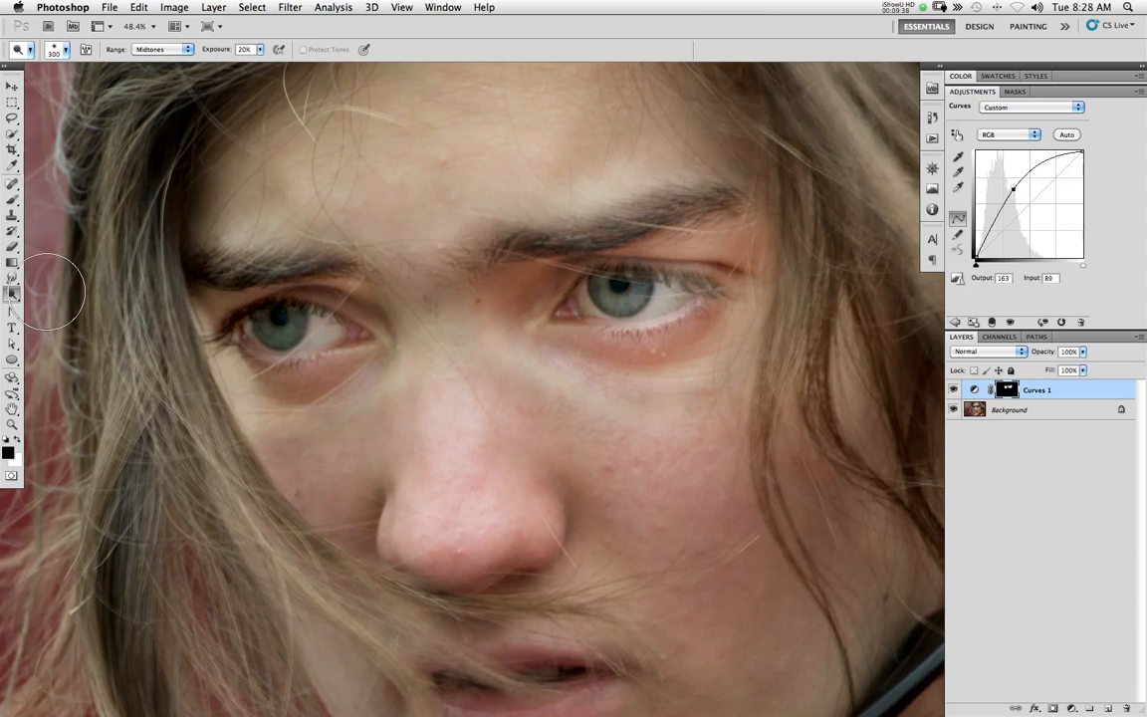
pyautogui.rightClick(1046, 412)
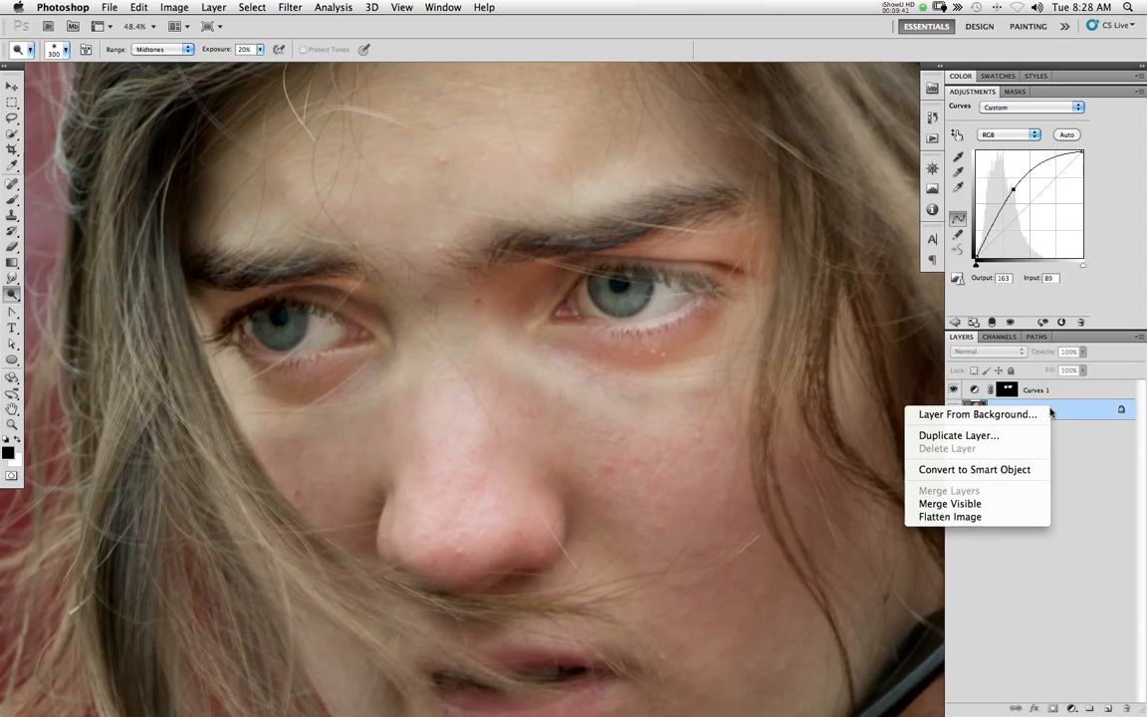
pyautogui.click(1006, 438)
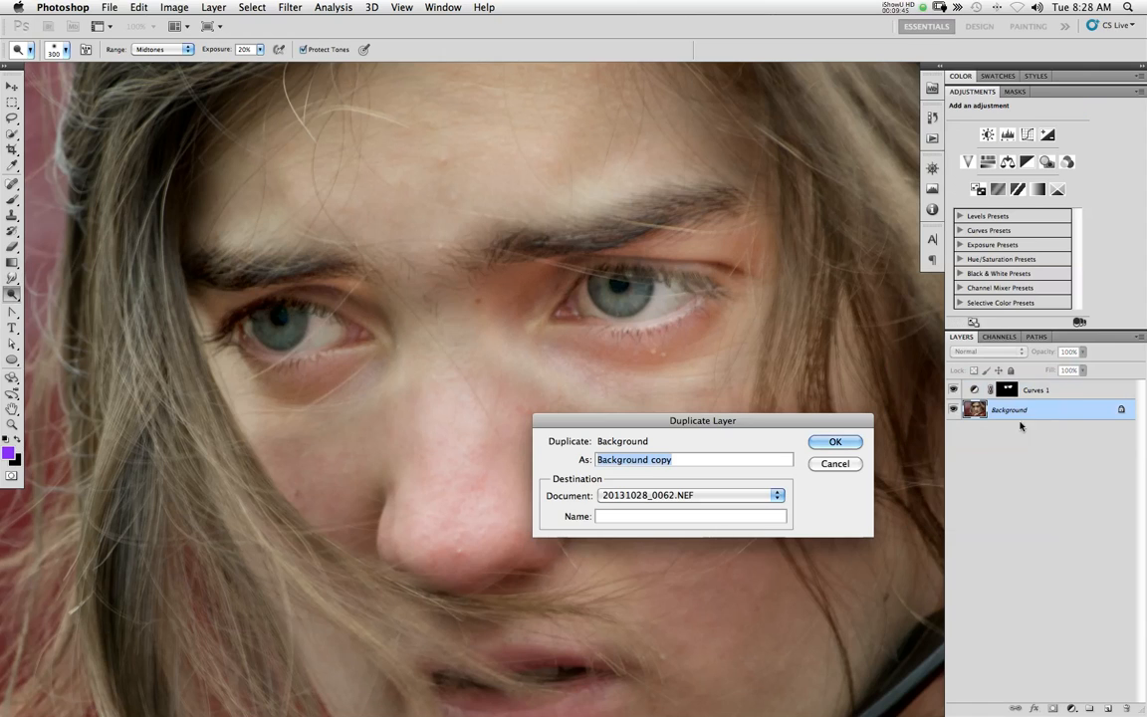
pyautogui.click(853, 462)
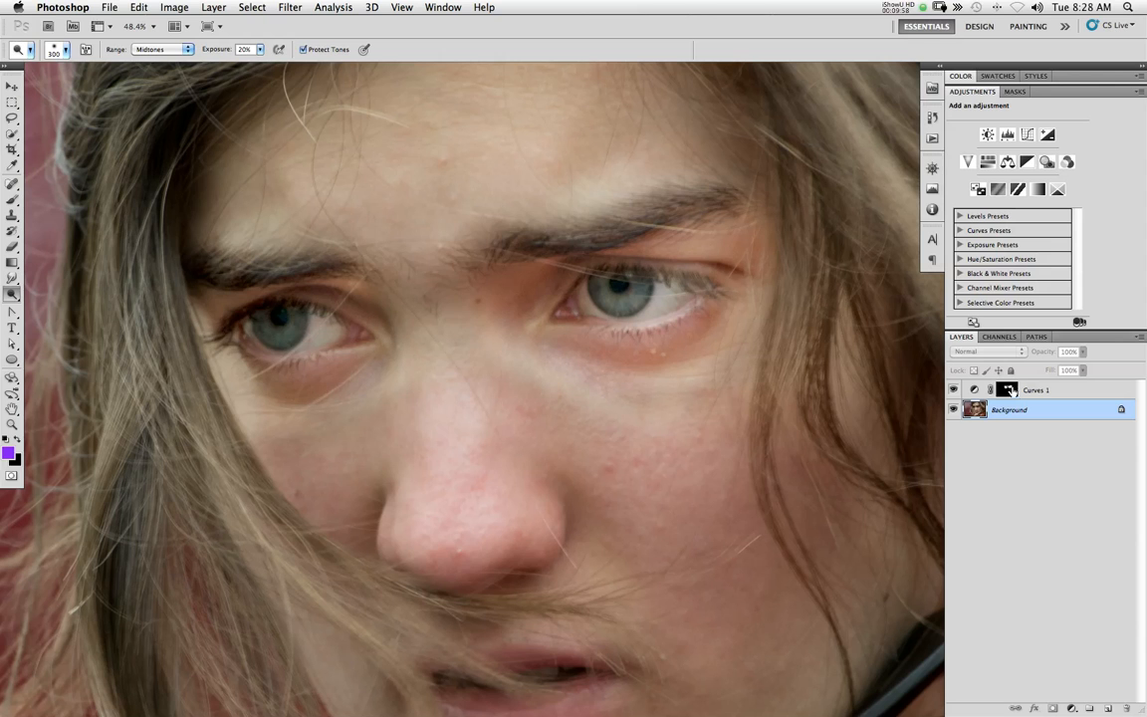
# Add a second Curves adjustment layer directly above the Background and raise its curve point to input 95, output 152
pyautogui.moveTo(623, 426); pyautogui.dragTo(588, 435)
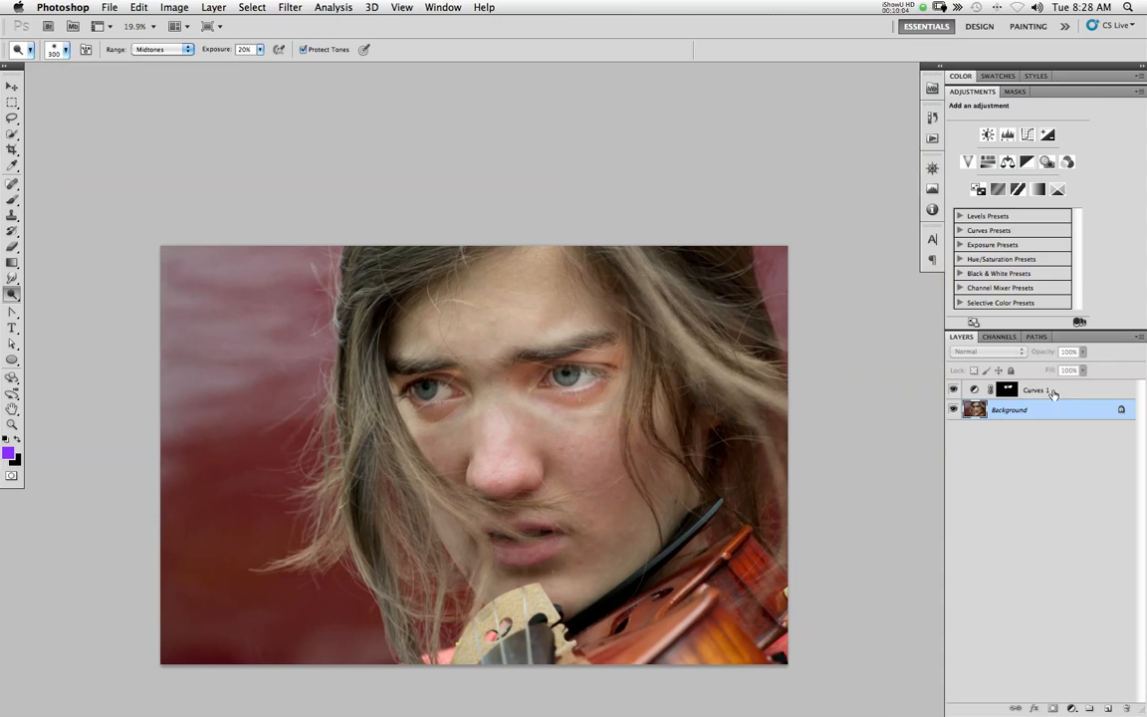
pyautogui.click(1052, 391)
pyautogui.click(1014, 170)
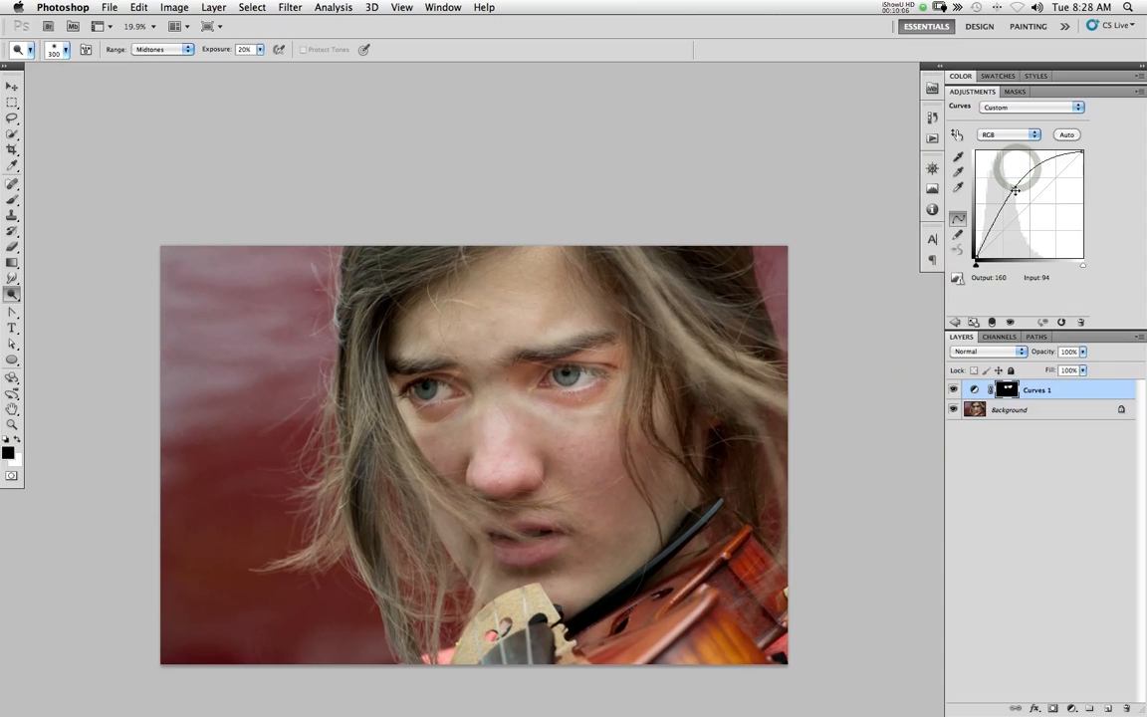
pyautogui.click(1036, 414)
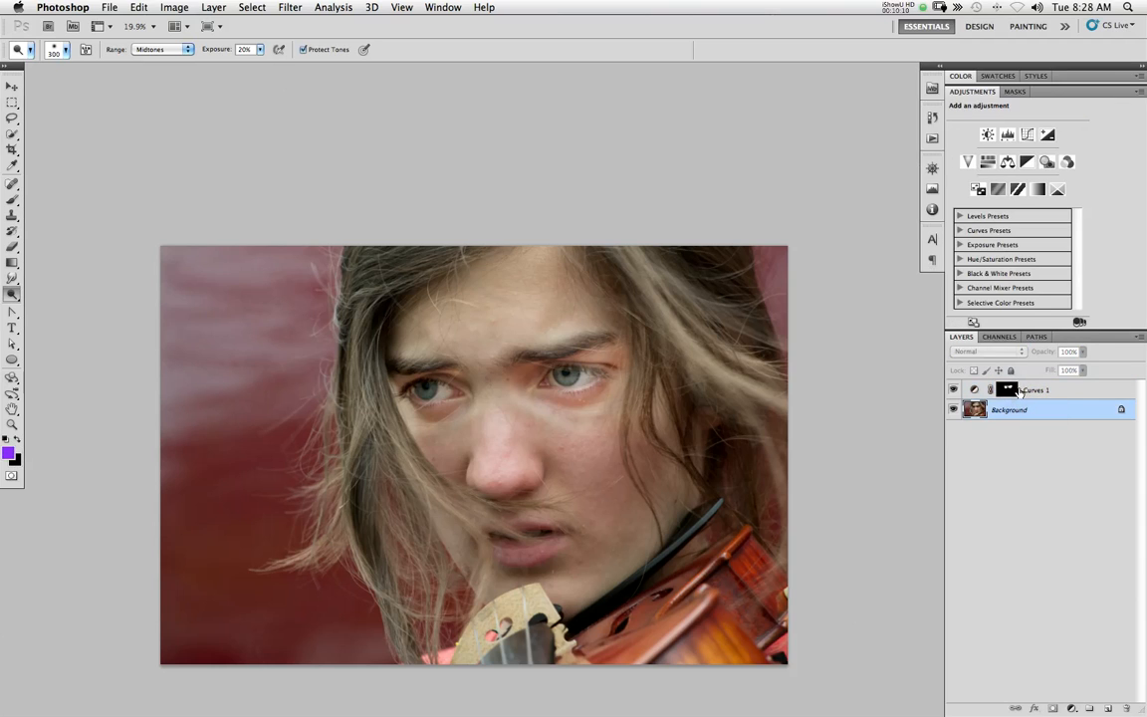
pyautogui.click(1029, 138)
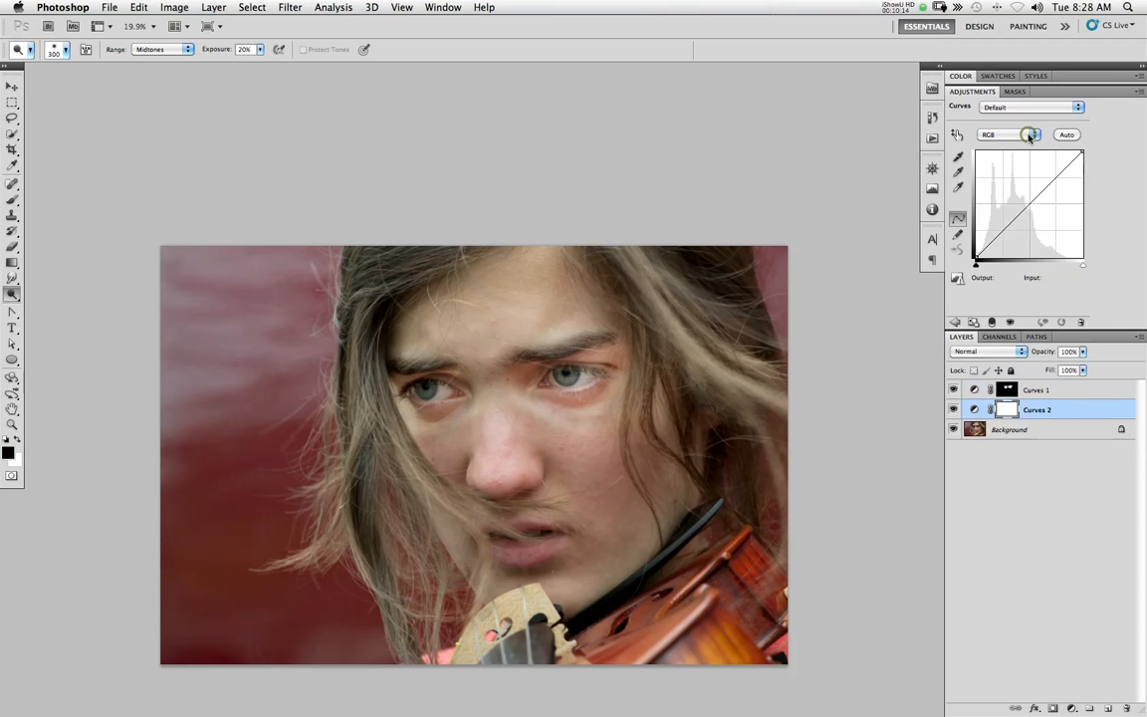
pyautogui.moveTo(1024, 203); pyautogui.dragTo(1012, 191)
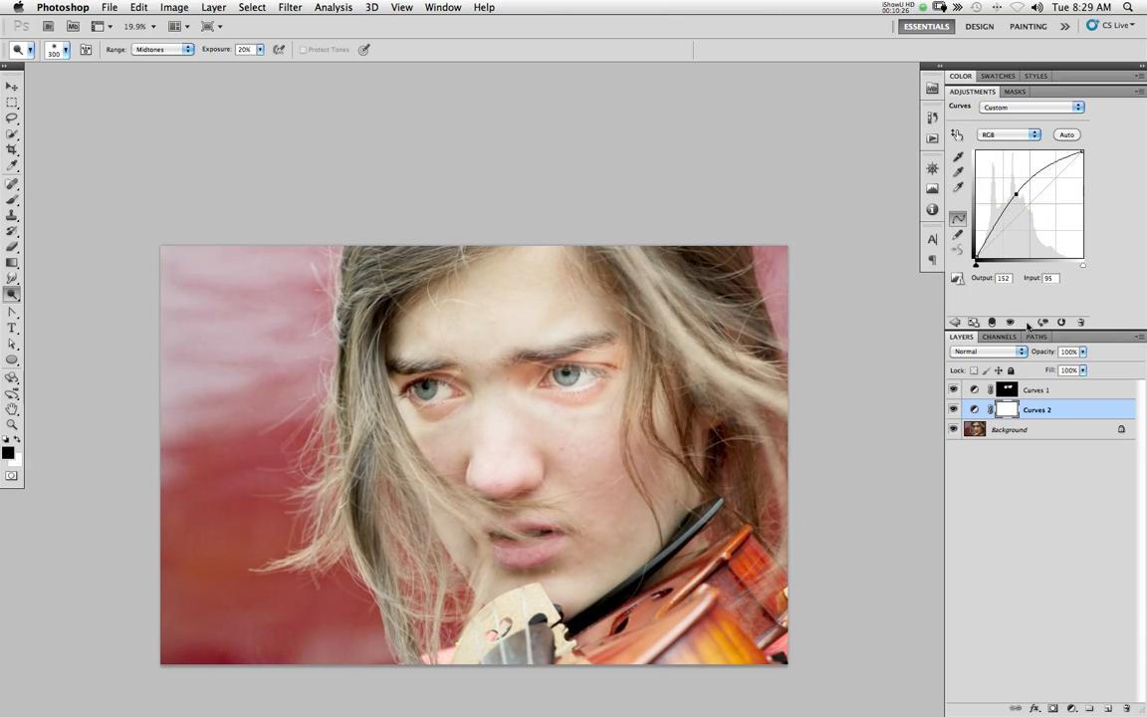
# Check the photo without Curves 2, reduce the Curves 1 point to input 99, output 143, and hide Curves 1 for comparison
pyautogui.click(1058, 390)
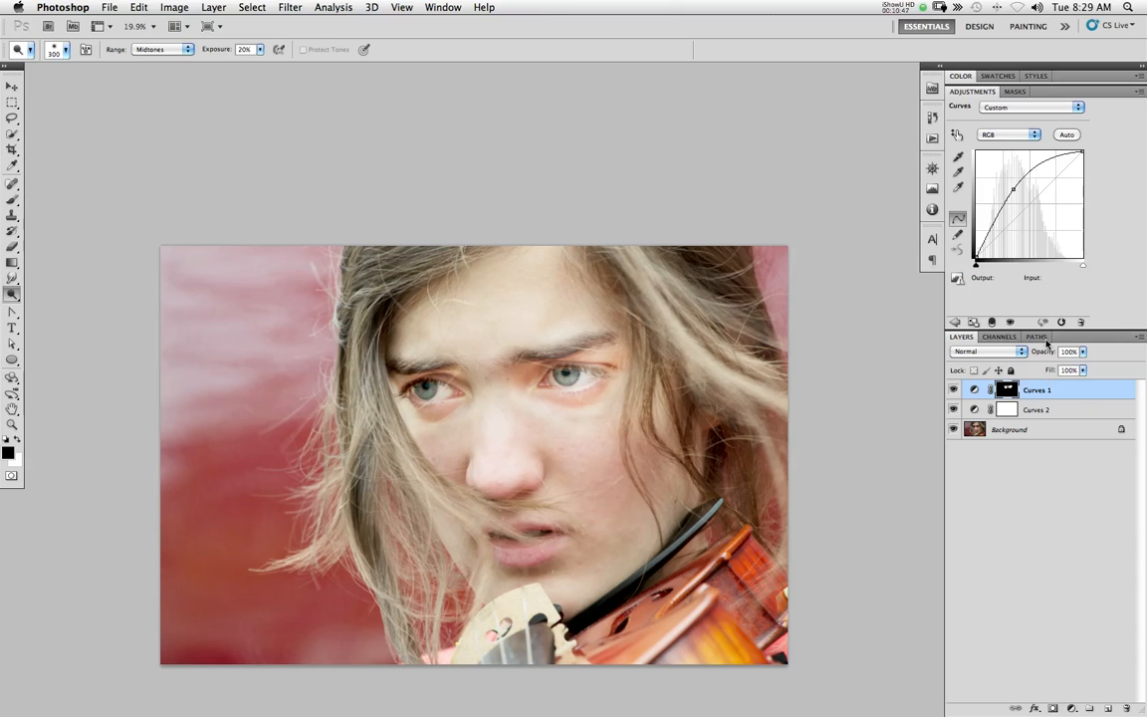
pyautogui.click(954, 409)
pyautogui.click(953, 409)
pyautogui.moveTo(1011, 190); pyautogui.dragTo(1014, 199)
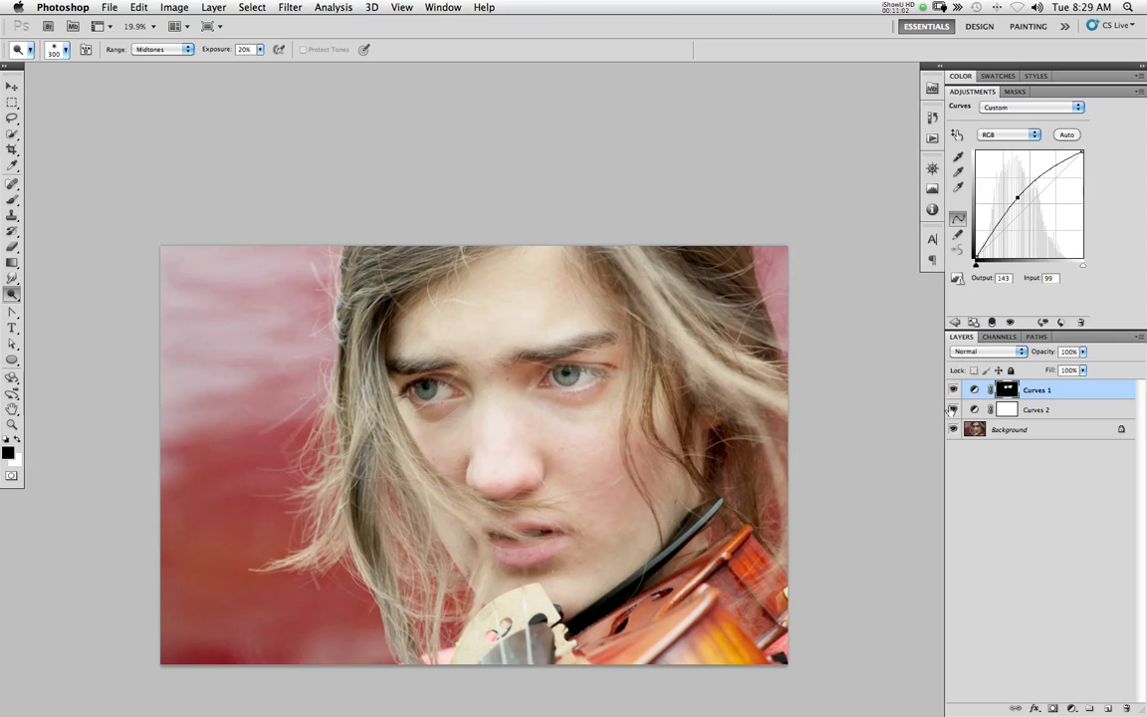
pyautogui.click(951, 390)
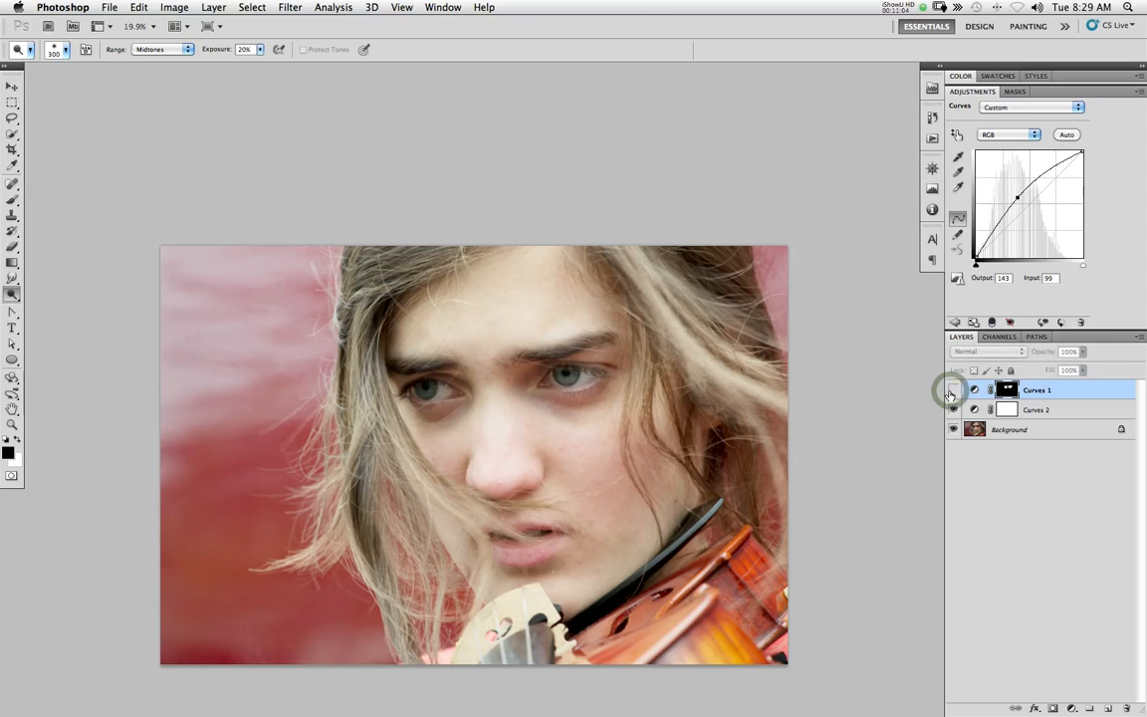
# Show Curves 1 again, compare the portrait with the two Curves layers on and off, and leave both visible
pyautogui.click(951, 390)
pyautogui.click(951, 390)
pyautogui.click(952, 390)
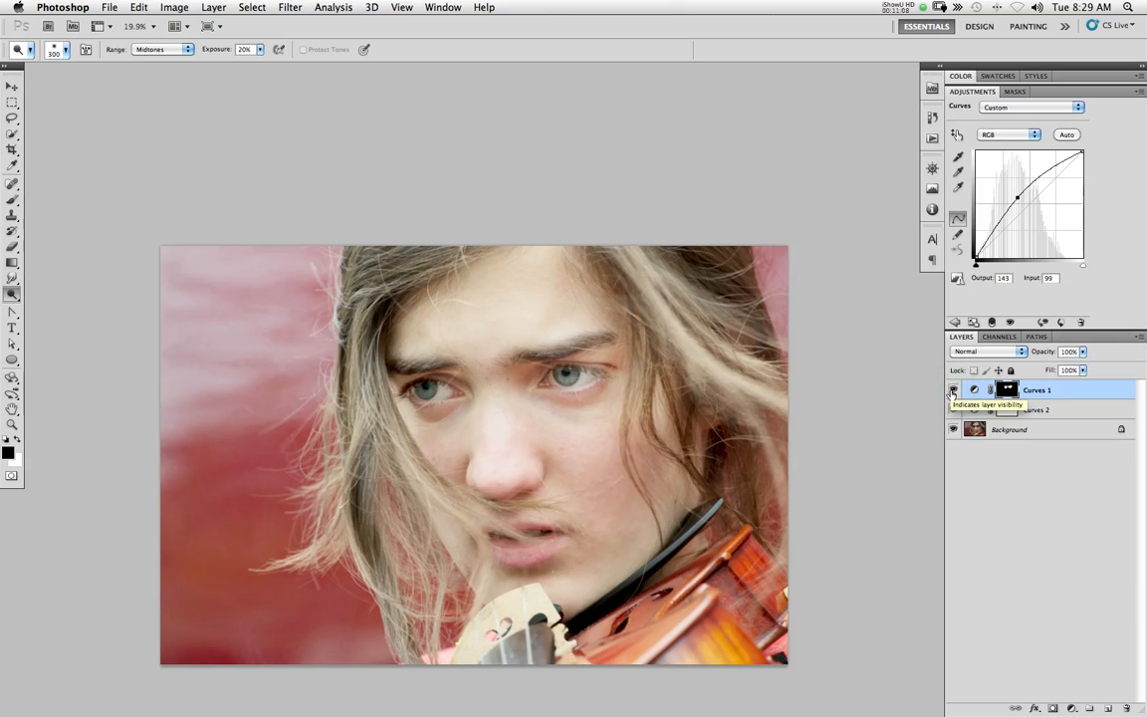
pyautogui.moveTo(952, 410); pyautogui.dragTo(953, 390)
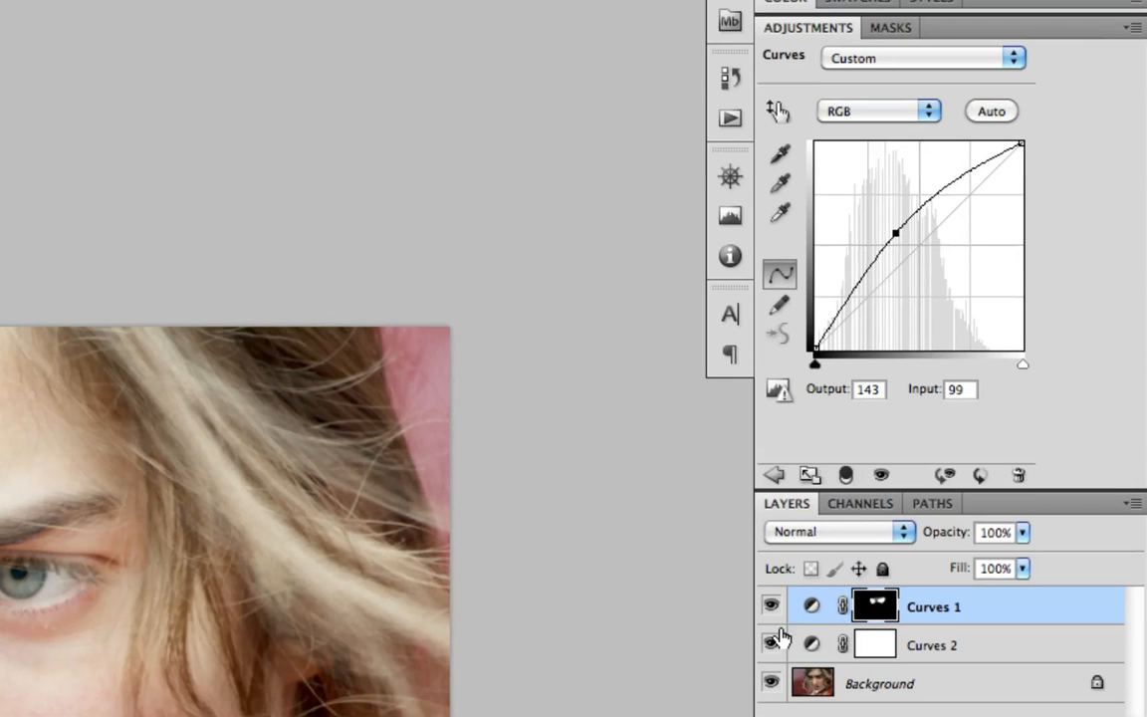
# Compare the portrait with and without Curves 2, and examine both eyes and the rest of the face with both layers on
pyautogui.click(773, 644)
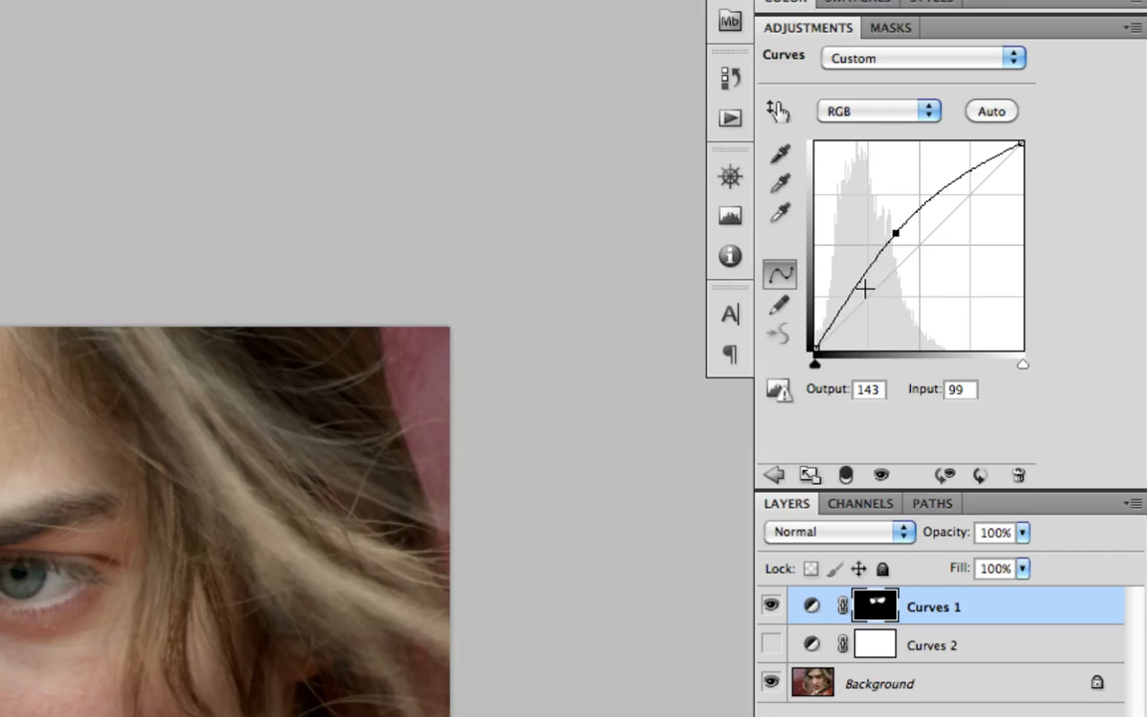
pyautogui.click(769, 645)
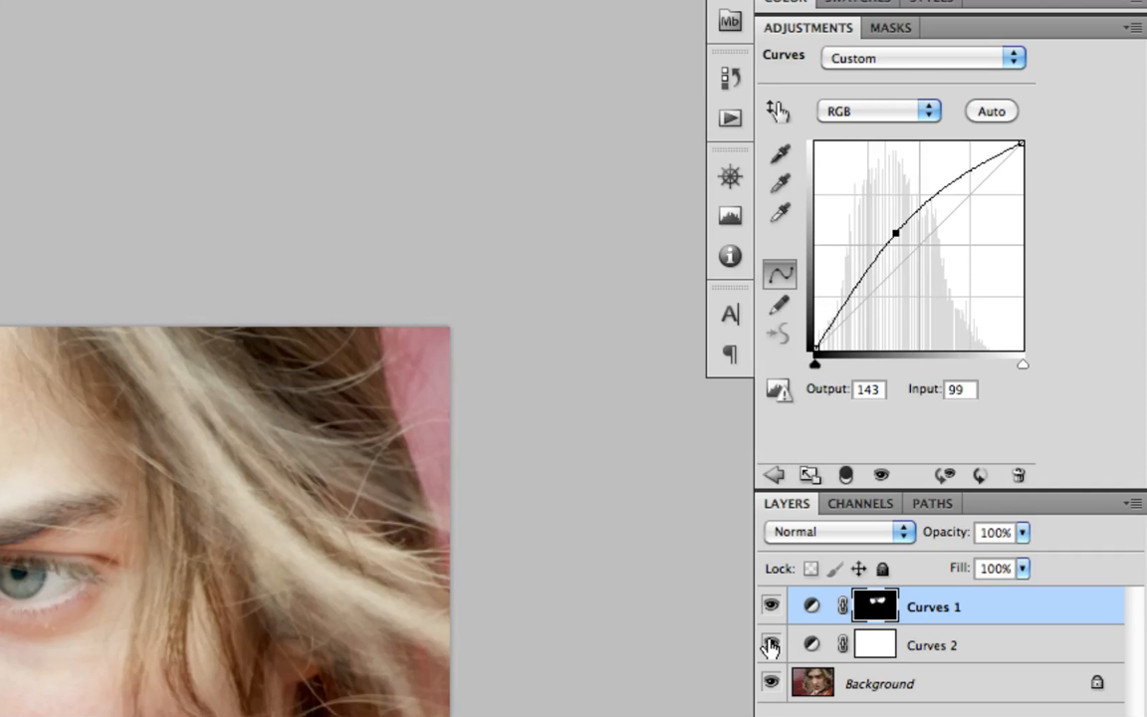
pyautogui.click(770, 645)
pyautogui.click(769, 645)
pyautogui.click(769, 645)
pyautogui.click(770, 644)
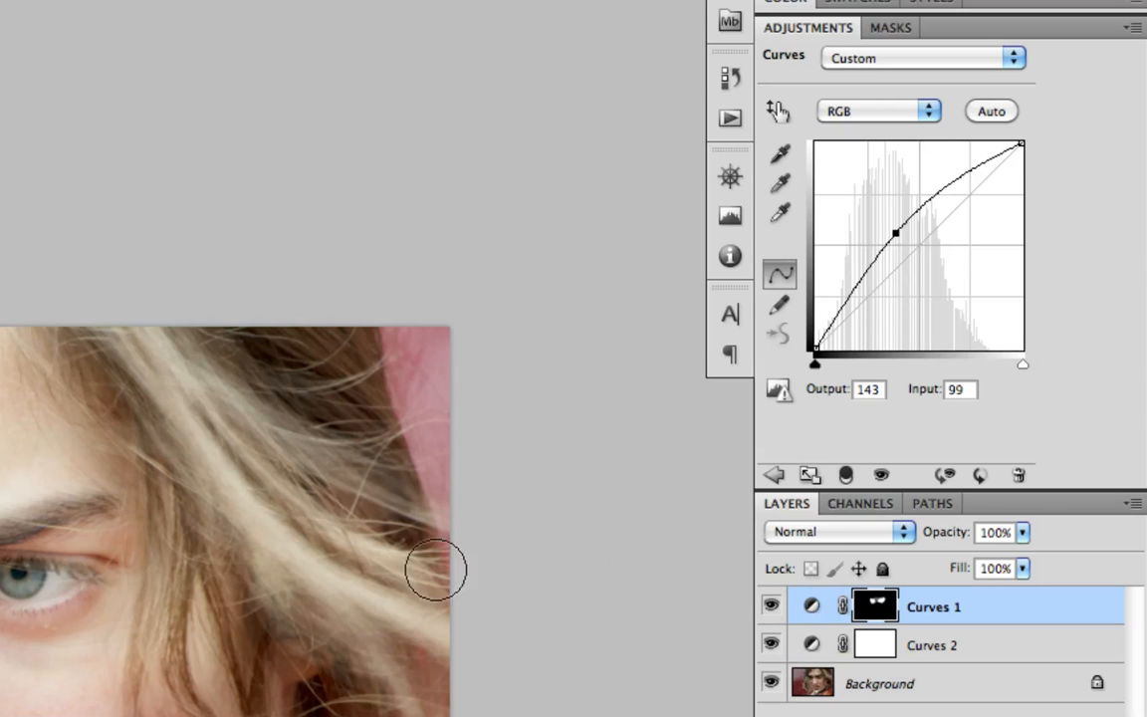
pyautogui.scroll(-5, 597, 570)
pyautogui.hscroll(-10, 532, 548)
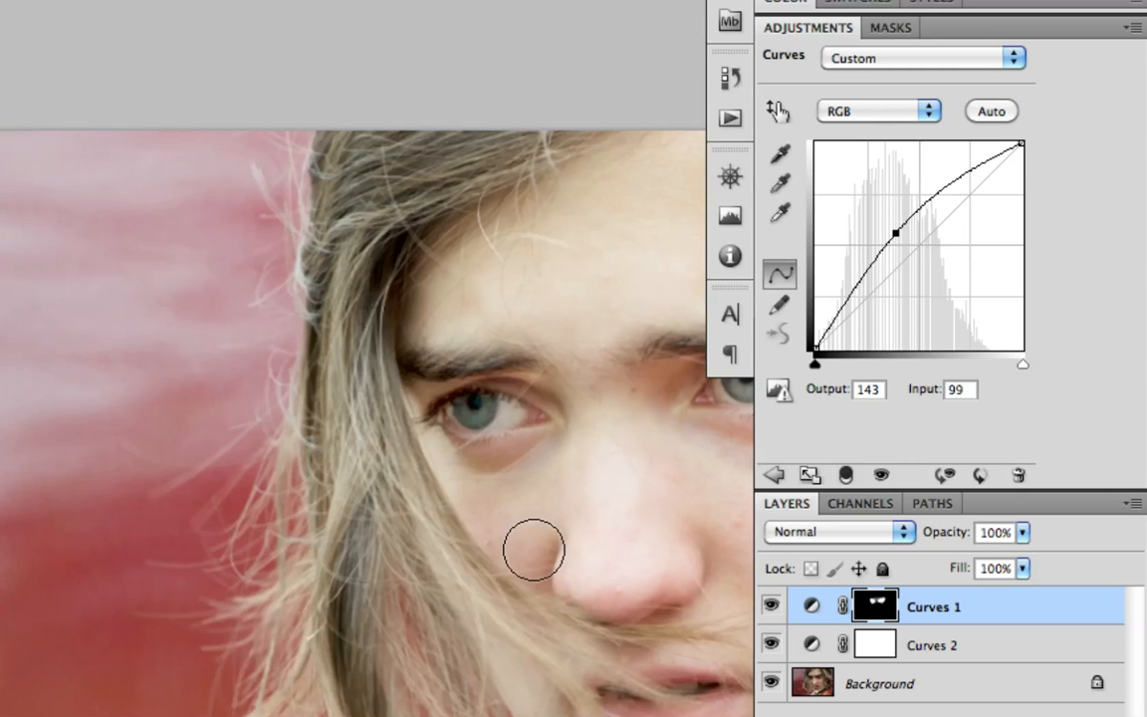
pyautogui.hscroll(10, 533, 549)
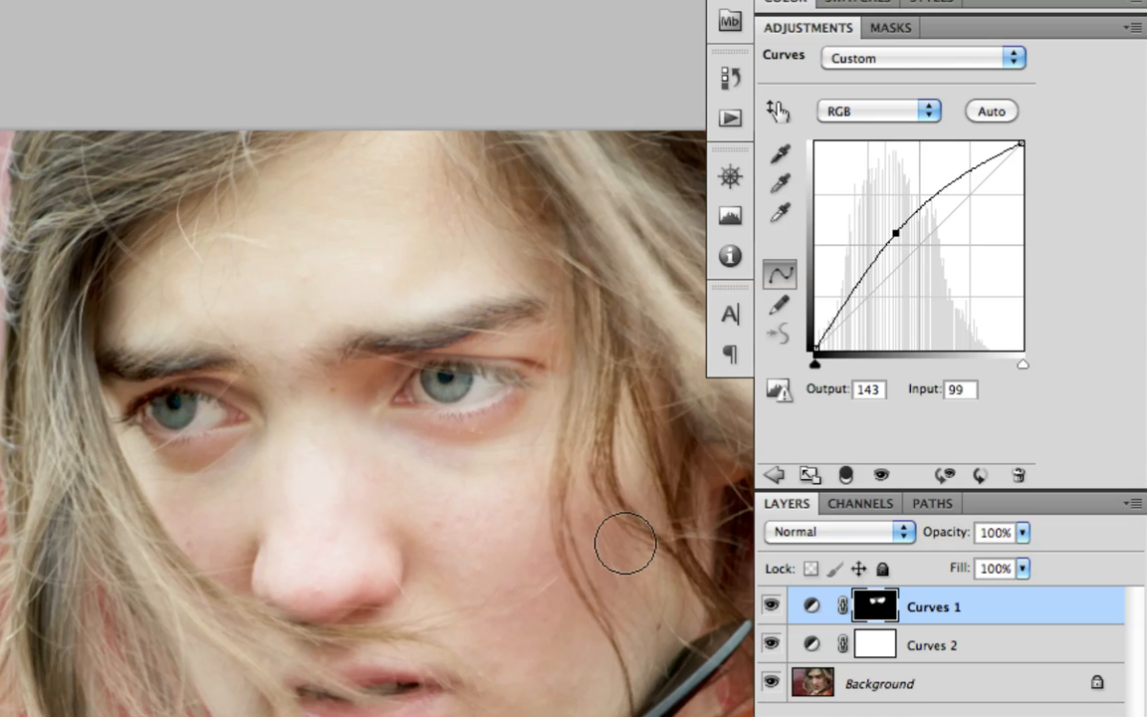
pyautogui.hscroll(5, 625, 543)
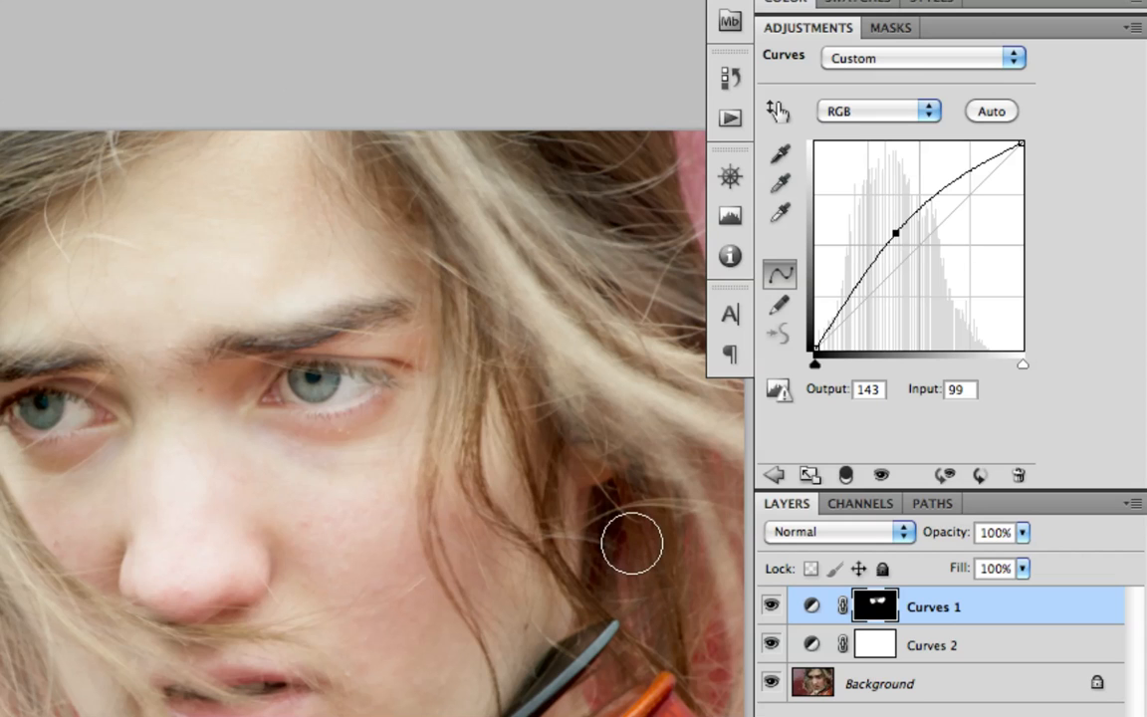
pyautogui.scroll(1, 631, 543)
pyautogui.scroll(-5, 631, 542)
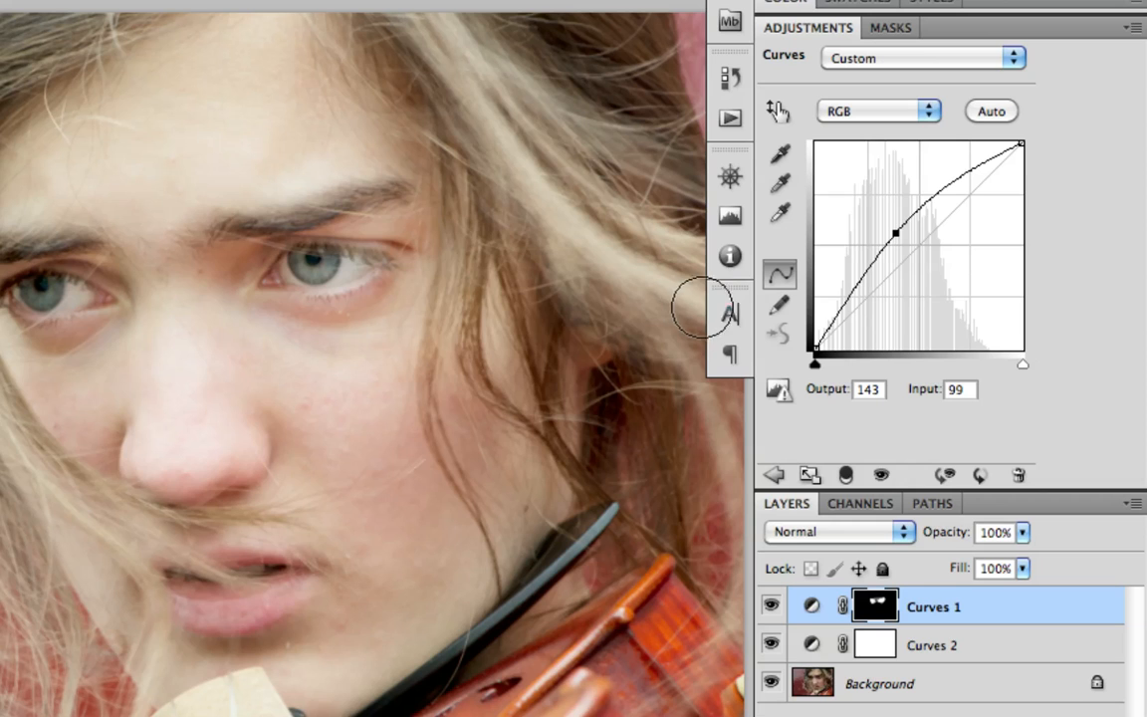
# Add a Hue/Saturation adjustment layer above Curves 1 and set its Saturation to +65
pyautogui.click(773, 475)
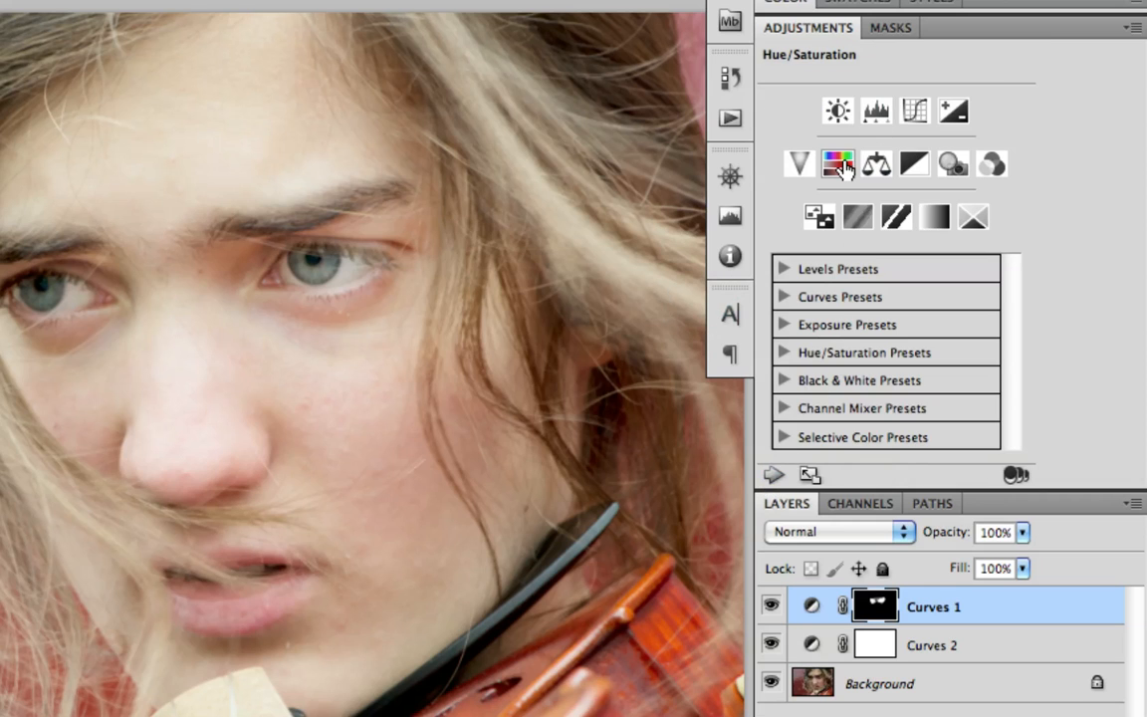
pyautogui.click(841, 167)
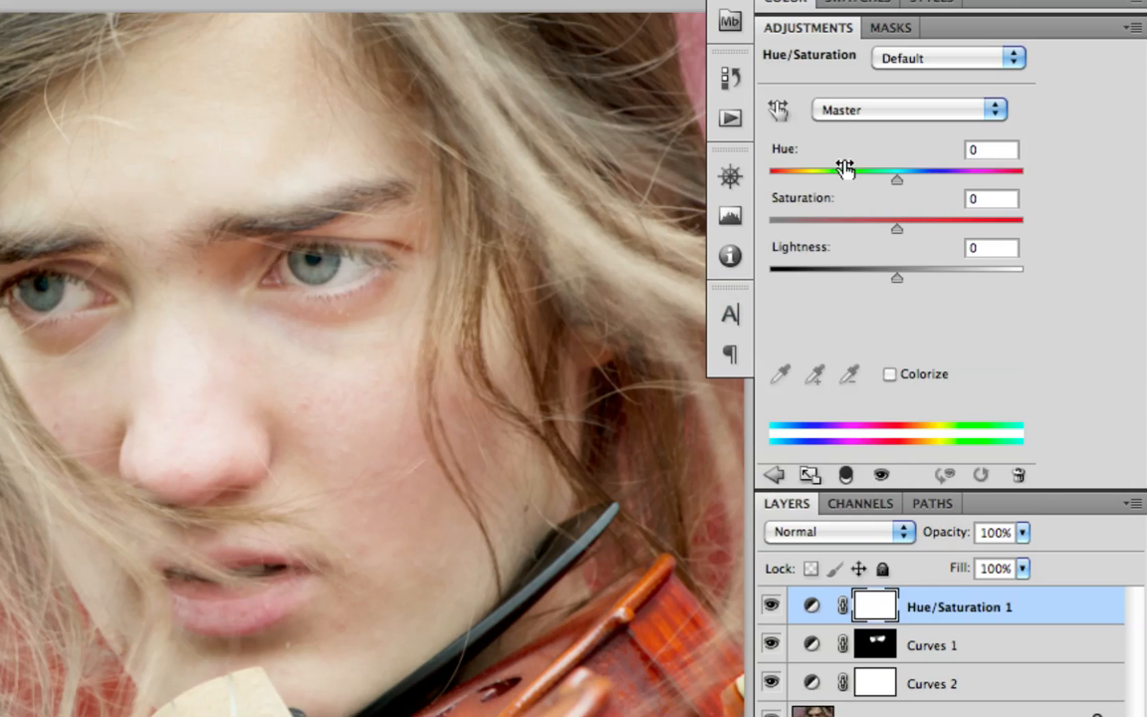
pyautogui.moveTo(894, 232); pyautogui.dragTo(923, 231)
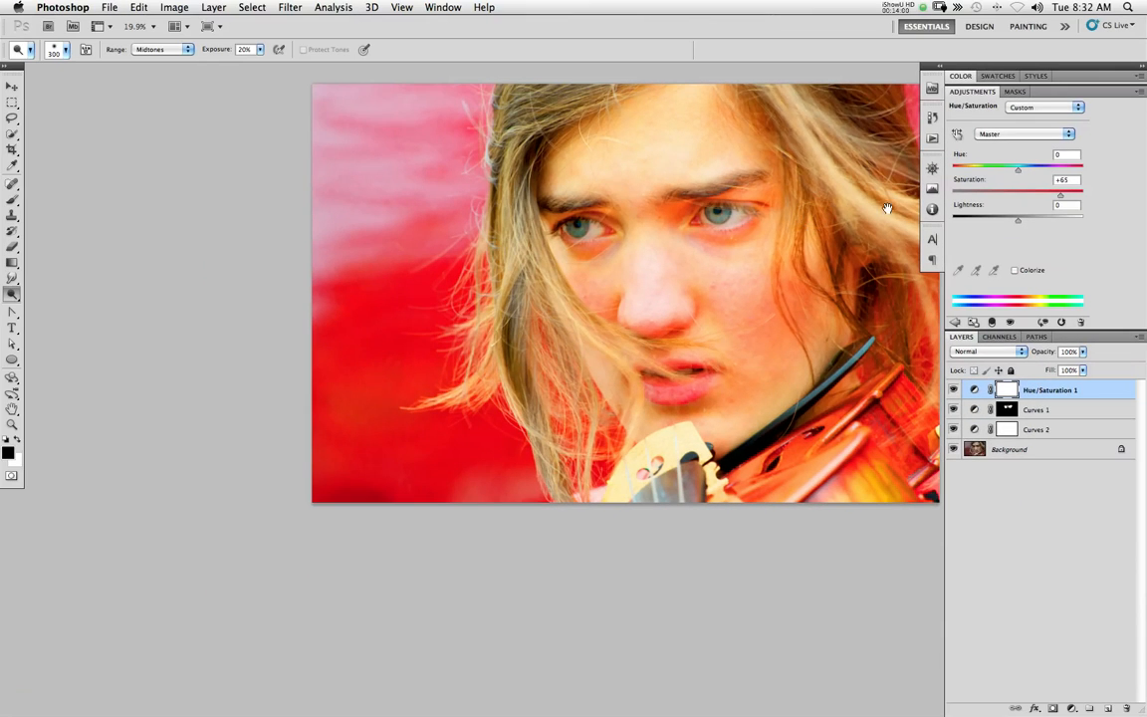
pyautogui.moveTo(621, 282); pyautogui.dragTo(384, 465)
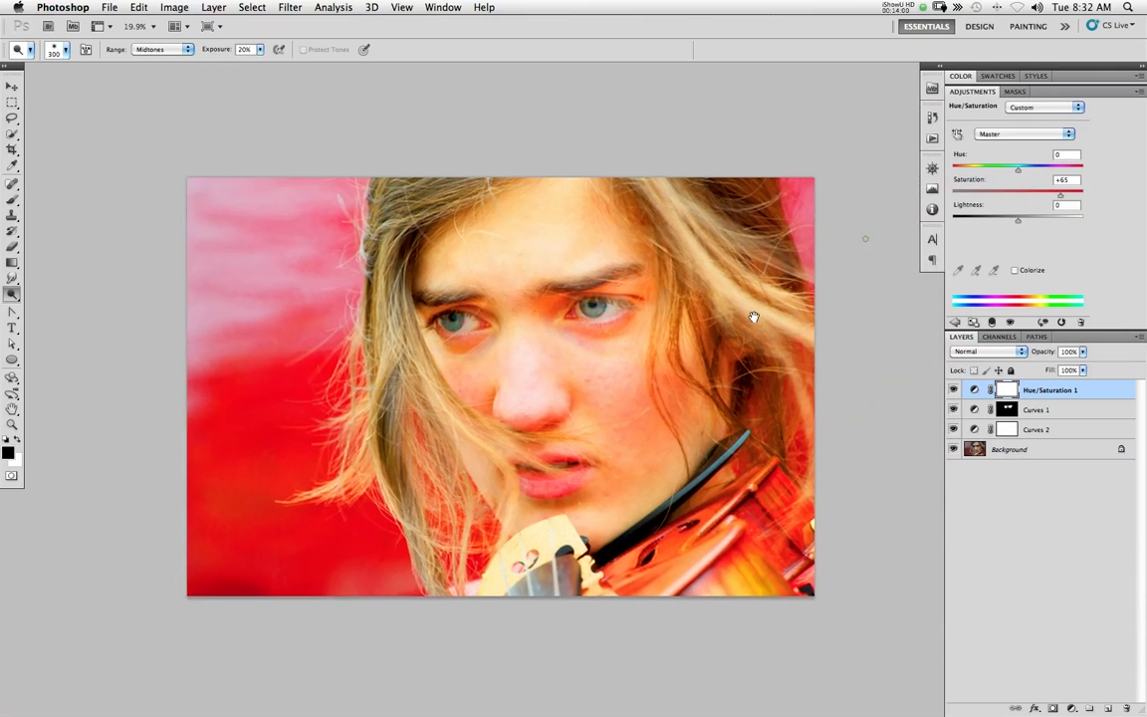
pyautogui.moveTo(753, 316); pyautogui.dragTo(729, 332)
# Set up a 1200 px Brush at 97% opacity, and undo a trial black stroke on the Hue/Saturation 1 mask
pyautogui.click(12, 199)
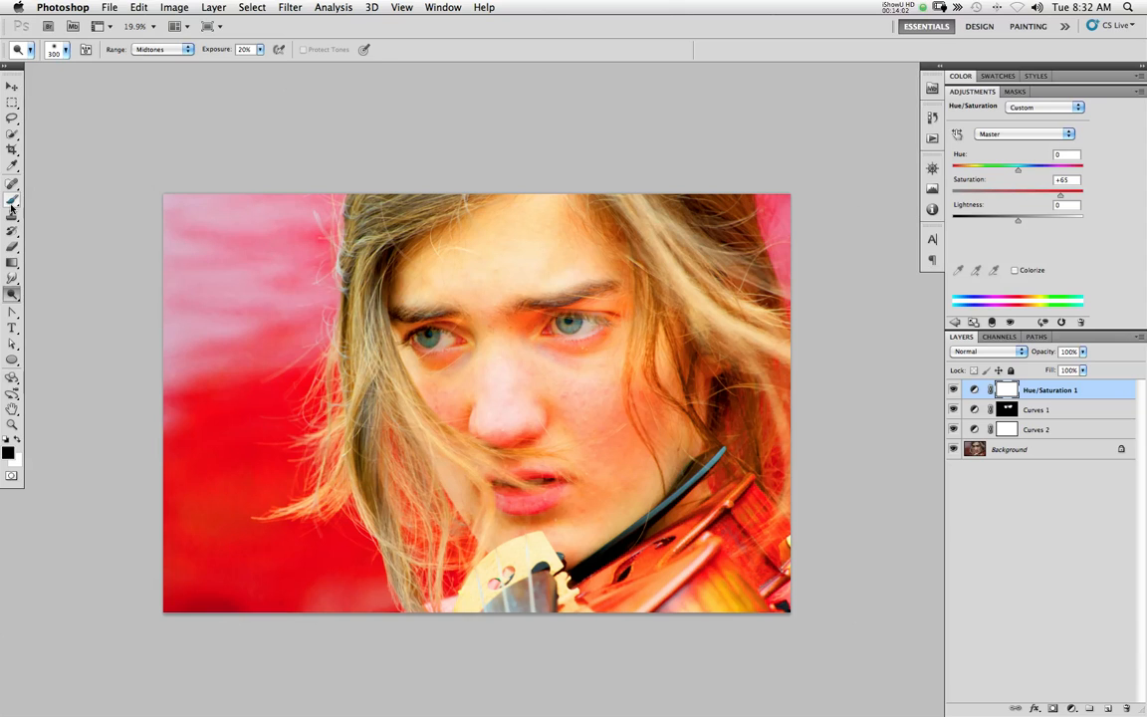
pyautogui.press(']')
pyautogui.press(']')
pyautogui.press(']')
pyautogui.press(']')
pyautogui.press(']')
pyautogui.press(']')
pyautogui.press(']')
pyautogui.press(']')
pyautogui.press(']')
pyautogui.press(']')
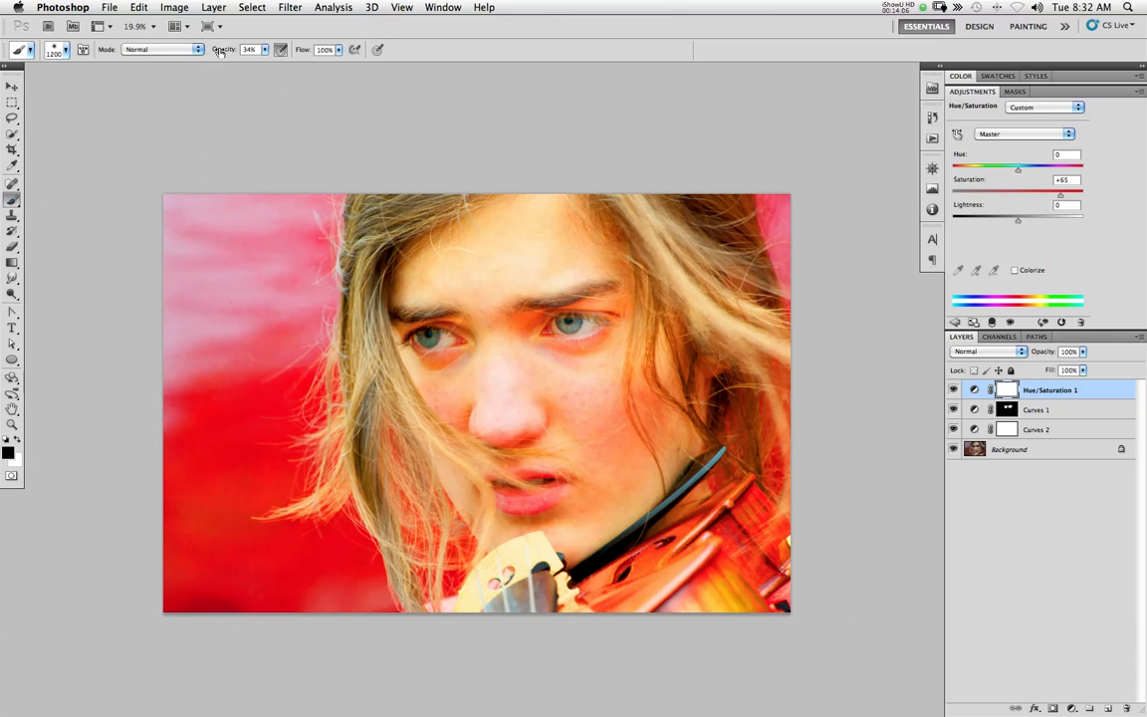
pyautogui.write('97')
pyautogui.moveTo(171, 221)
pyautogui.mouseDown()
pyautogui.moveTo(168, 381)
pyautogui.moveTo(190, 572)
pyautogui.moveTo(267, 254)
pyautogui.moveTo(302, 597)
pyautogui.moveTo(587, 607)
pyautogui.moveTo(750, 541)
pyautogui.moveTo(781, 499)
pyautogui.moveTo(670, 591)
pyautogui.moveTo(513, 595)
pyautogui.mouseUp()
pyautogui.press('super+z')
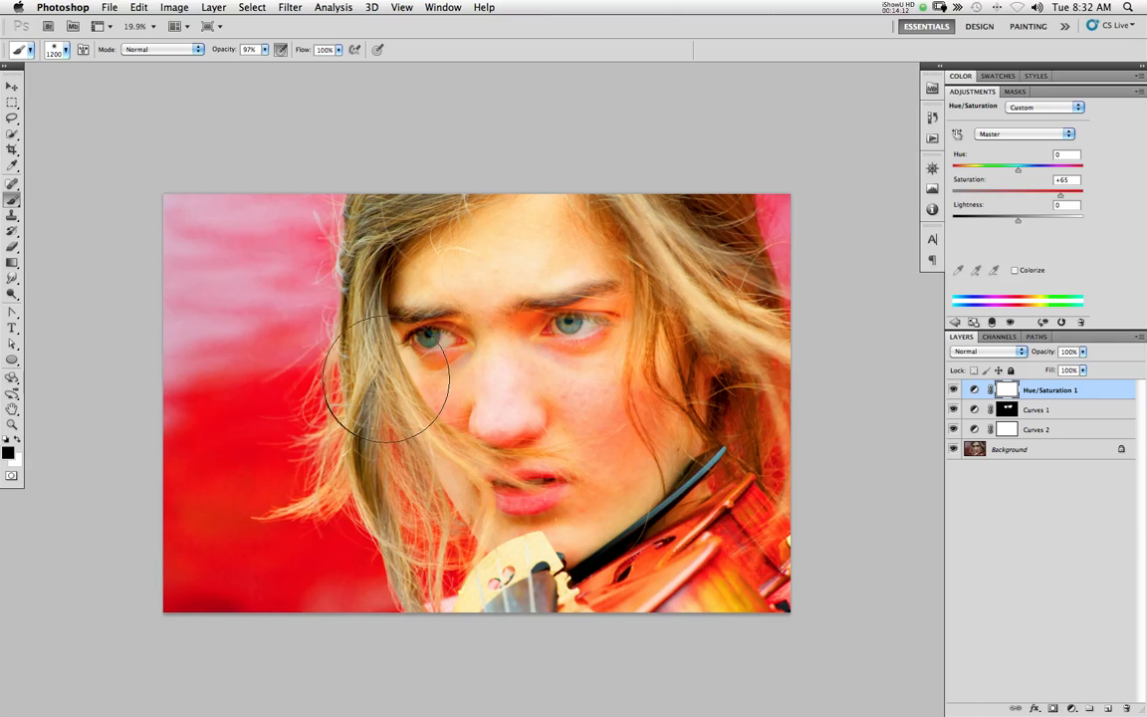
# Paint black on the Hue/Saturation 1 mask to remove the boost from the face, and reduce the brush to 700 px
pyautogui.moveTo(381, 385)
pyautogui.mouseDown()
pyautogui.moveTo(481, 275)
pyautogui.moveTo(440, 247)
pyautogui.moveTo(479, 462)
pyautogui.moveTo(477, 294)
pyautogui.moveTo(452, 209)
pyautogui.moveTo(454, 341)
pyautogui.moveTo(503, 503)
pyautogui.moveTo(547, 495)
pyautogui.moveTo(545, 336)
pyautogui.moveTo(569, 249)
pyautogui.moveTo(618, 451)
pyautogui.moveTo(659, 344)
pyautogui.moveTo(655, 226)
pyautogui.moveTo(672, 270)
pyautogui.moveTo(684, 264)
pyautogui.moveTo(688, 347)
pyautogui.moveTo(634, 495)
pyautogui.moveTo(659, 590)
pyautogui.moveTo(726, 579)
pyautogui.moveTo(710, 540)
pyautogui.moveTo(734, 586)
pyautogui.moveTo(718, 542)
pyautogui.moveTo(664, 577)
pyautogui.moveTo(619, 566)
pyautogui.moveTo(551, 637)
pyautogui.moveTo(557, 587)
pyautogui.moveTo(503, 630)
pyautogui.mouseUp()
pyautogui.press('super+z')
pyautogui.click(511, 624)
pyautogui.press('[')
pyautogui.press('[')
pyautogui.press('[')
pyautogui.press('[')
pyautogui.press('[')
# Set the brush hardness to 66% and mask the boost off the violin's pegbox, and off the right-hand hair with a smaller brush
pyautogui.rightClick(509, 619)
pyautogui.click(568, 534)
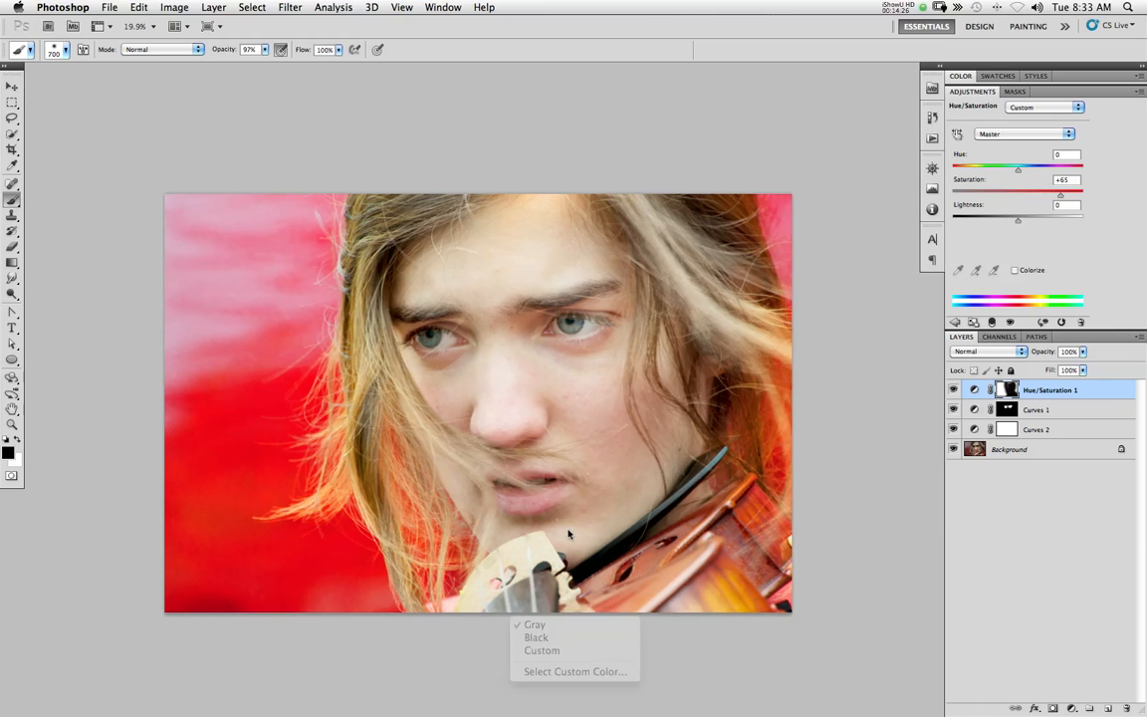
pyautogui.rightClick(575, 544)
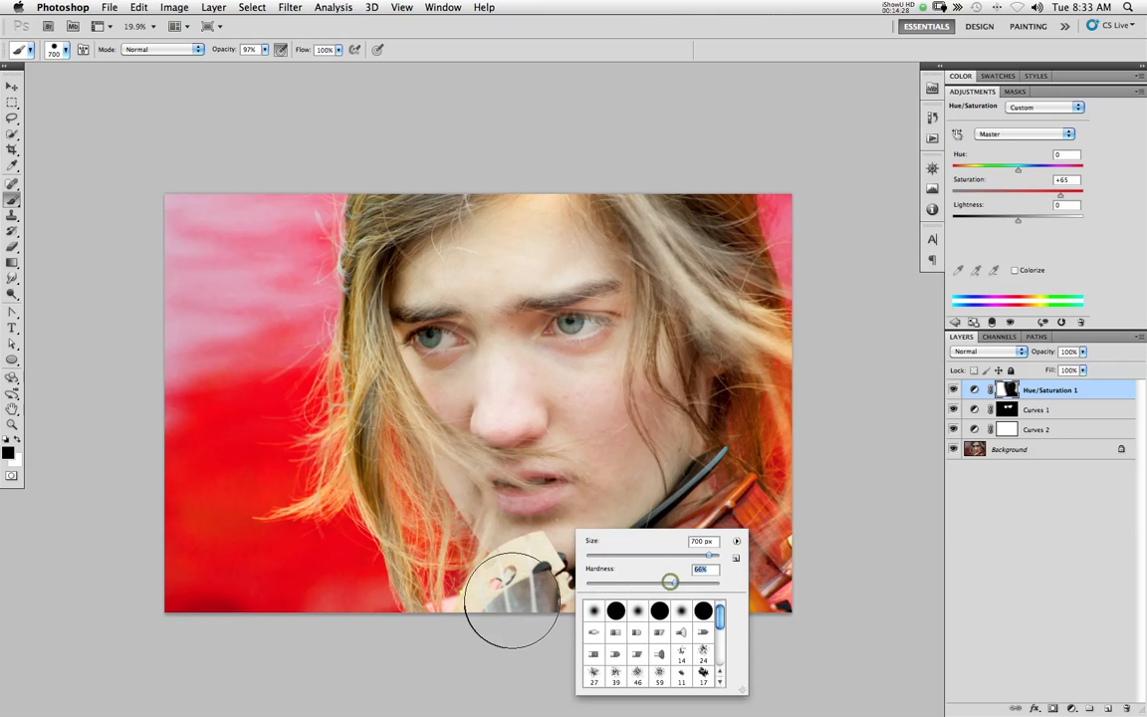
pyautogui.click(492, 628)
pyautogui.click(518, 613)
pyautogui.click(546, 563)
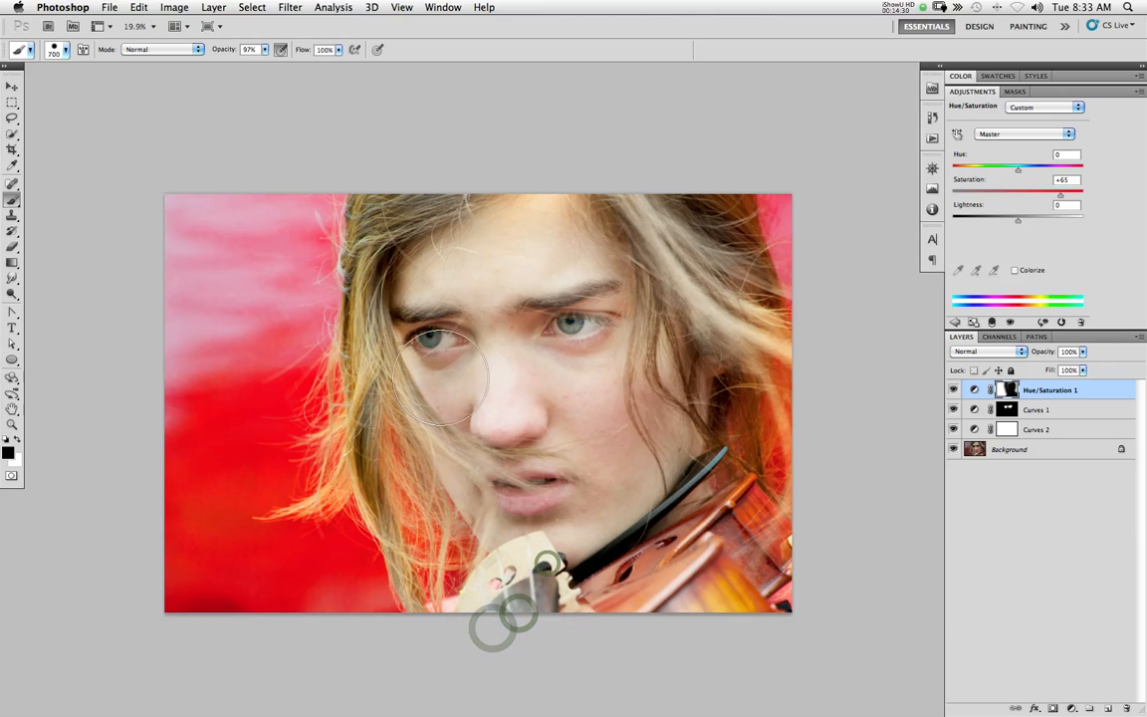
pyautogui.press('[')
pyautogui.press('[')
pyautogui.press('[')
pyautogui.press('[')
pyautogui.click(720, 298)
# Change the mask brush to a soft 150 px tip at 28% opacity
pyautogui.press('[')
pyautogui.press('[')
pyautogui.press('[')
pyautogui.rightClick(760, 341)
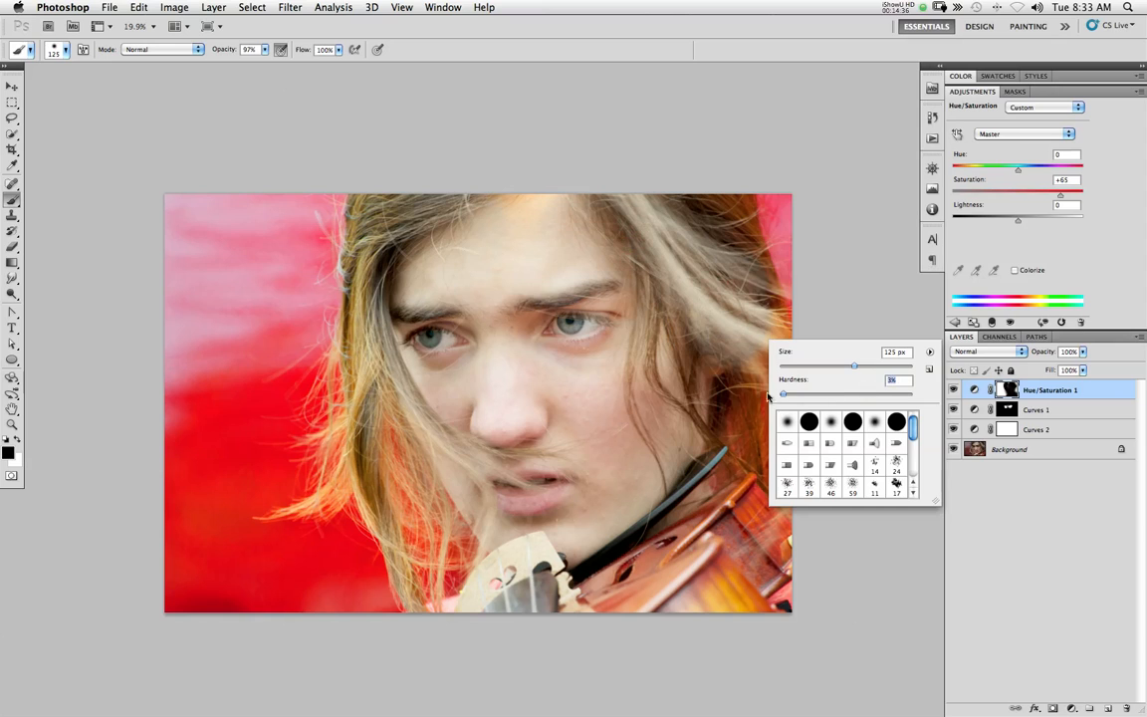
pyautogui.moveTo(222, 54); pyautogui.dragTo(174, 54)
pyautogui.press(']')
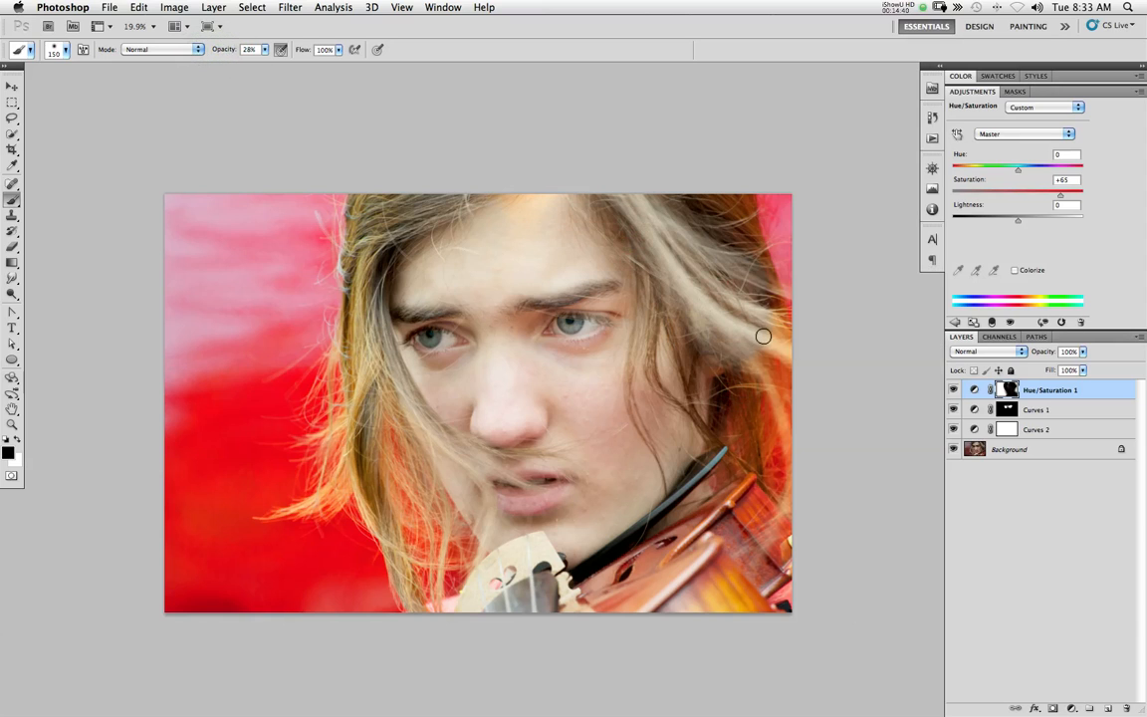
# Tone down the saturation in the right-hand hair strands and beside the neck with low-opacity black strokes on the mask
pyautogui.moveTo(739, 325)
pyautogui.mouseDown()
pyautogui.moveTo(776, 342)
pyautogui.moveTo(760, 314)
pyautogui.moveTo(781, 313)
pyautogui.moveTo(768, 270)
pyautogui.moveTo(695, 199)
pyautogui.moveTo(749, 247)
pyautogui.moveTo(692, 197)
pyautogui.mouseUp()
pyautogui.moveTo(713, 189)
pyautogui.mouseDown()
pyautogui.moveTo(743, 215)
pyautogui.moveTo(788, 321)
pyautogui.mouseUp()
pyautogui.moveTo(760, 368)
pyautogui.mouseDown()
pyautogui.moveTo(797, 479)
pyautogui.moveTo(777, 584)
pyautogui.moveTo(773, 394)
pyautogui.mouseUp()
pyautogui.moveTo(788, 465)
pyautogui.mouseDown()
pyautogui.moveTo(732, 348)
pyautogui.moveTo(730, 358)
pyautogui.moveTo(735, 343)
pyautogui.moveTo(734, 425)
pyautogui.moveTo(728, 368)
pyautogui.mouseUp()
pyautogui.moveTo(725, 361); pyautogui.dragTo(720, 378)
pyautogui.moveTo(718, 382)
pyautogui.mouseDown()
pyautogui.moveTo(698, 352)
pyautogui.moveTo(723, 443)
pyautogui.moveTo(713, 440)
pyautogui.moveTo(732, 464)
pyautogui.moveTo(734, 394)
pyautogui.mouseUp()
pyautogui.moveTo(737, 390)
pyautogui.mouseDown()
pyautogui.moveTo(755, 418)
pyautogui.moveTo(751, 398)
pyautogui.mouseUp()
pyautogui.moveTo(749, 392)
pyautogui.mouseDown()
pyautogui.moveTo(750, 438)
pyautogui.moveTo(743, 426)
pyautogui.mouseUp()
# Mask the saturation off the upper left-hand hair, and off the top of the forehead with a brush enlarged to 400 px
pyautogui.moveTo(372, 429)
pyautogui.mouseDown()
pyautogui.moveTo(351, 417)
pyautogui.moveTo(360, 290)
pyautogui.moveTo(386, 227)
pyautogui.mouseUp()
pyautogui.moveTo(350, 302); pyautogui.dragTo(365, 254)
pyautogui.moveTo(388, 214); pyautogui.dragTo(410, 205)
pyautogui.press(']')
pyautogui.press(']')
pyautogui.moveTo(498, 204)
pyautogui.mouseDown()
pyautogui.moveTo(462, 220)
pyautogui.moveTo(457, 207)
pyautogui.moveTo(553, 201)
pyautogui.moveTo(486, 204)
pyautogui.mouseUp()
pyautogui.press(']')
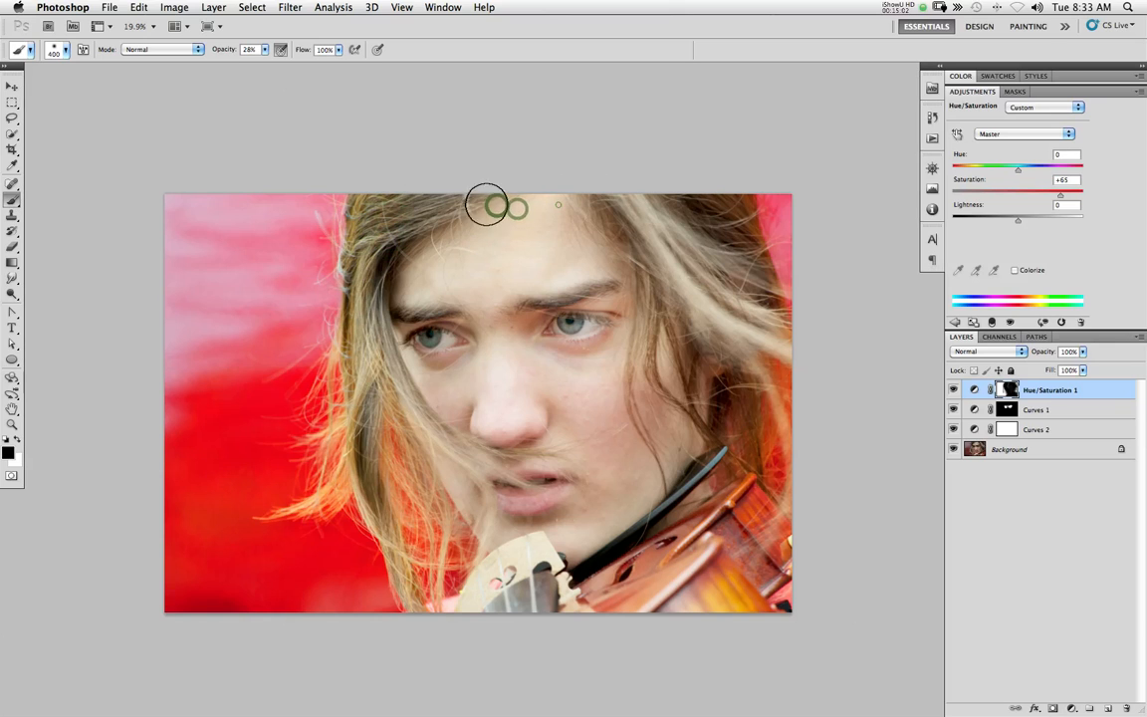
# Mask the outer left-hand hair wisps with a brush smaller than 200 px, and compare the photo with Hue/Saturation 1 hidden
pyautogui.press('[')
pyautogui.press('[')
pyautogui.moveTo(334, 490); pyautogui.dragTo(343, 466)
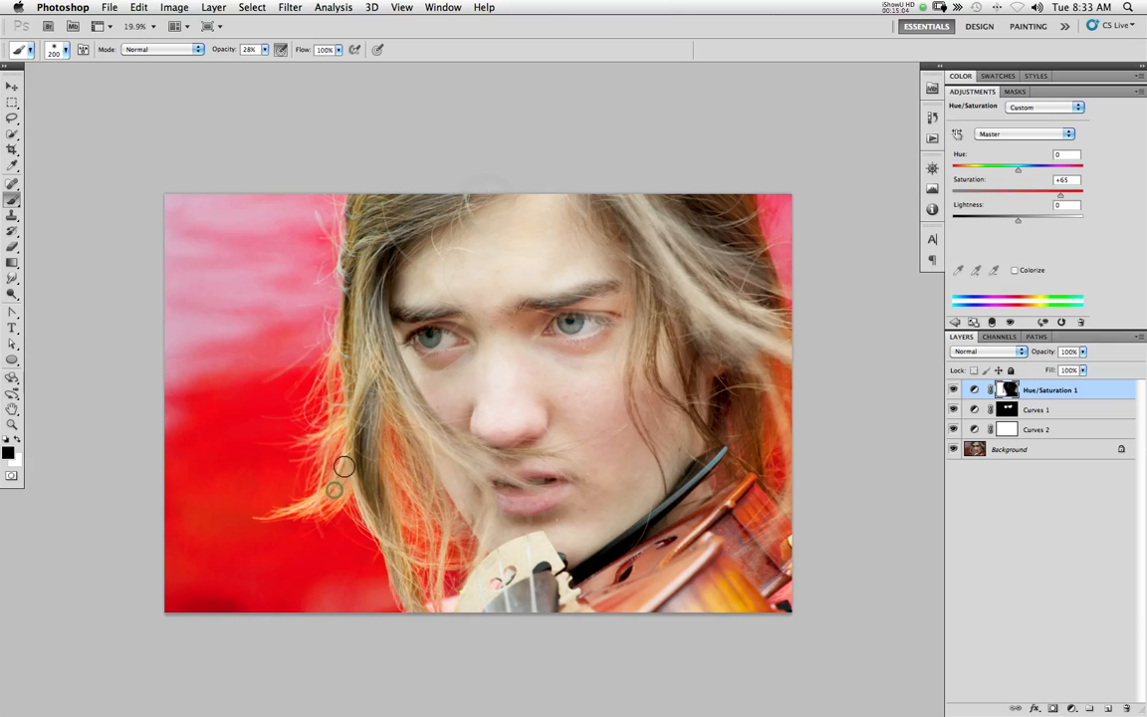
pyautogui.press('[')
pyautogui.press('[')
pyautogui.moveTo(318, 507)
pyautogui.mouseDown()
pyautogui.moveTo(342, 476)
pyautogui.moveTo(302, 502)
pyautogui.mouseUp()
pyautogui.moveTo(366, 466); pyautogui.dragTo(381, 499)
pyautogui.click(953, 389)
pyautogui.click(953, 390)
pyautogui.click(954, 390)
# Reduce the saturation along the middle and lower left-hand hair strands, shrinking the brush for the finer wisps
pyautogui.moveTo(383, 453); pyautogui.dragTo(388, 400)
pyautogui.press('[')
pyautogui.moveTo(430, 476); pyautogui.dragTo(420, 562)
pyautogui.press('[')
pyautogui.moveTo(367, 428)
pyautogui.mouseDown()
pyautogui.moveTo(358, 482)
pyautogui.moveTo(334, 503)
pyautogui.moveTo(318, 496)
pyautogui.moveTo(342, 475)
pyautogui.moveTo(343, 418)
pyautogui.mouseUp()
pyautogui.moveTo(353, 350); pyautogui.dragTo(349, 298)
# Enlarge the brush to 250 px and mask the upper left-hand hair edge and the right-hand hair down to the neck
pyautogui.press(']')
pyautogui.press(']')
pyautogui.press(']')
pyautogui.moveTo(341, 250); pyautogui.dragTo(350, 220)
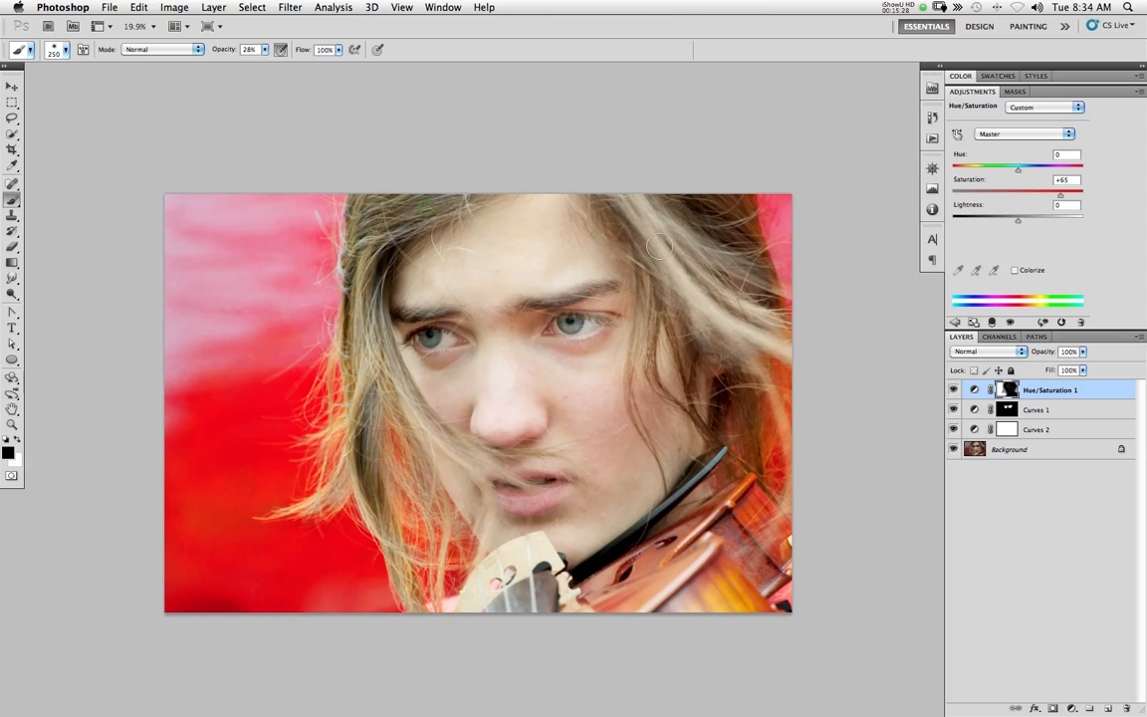
pyautogui.moveTo(748, 230); pyautogui.dragTo(785, 316)
pyautogui.moveTo(789, 330)
pyautogui.mouseDown()
pyautogui.moveTo(798, 367)
pyautogui.moveTo(747, 386)
pyautogui.moveTo(746, 451)
pyautogui.moveTo(708, 440)
pyautogui.mouseUp()
pyautogui.click(701, 456)
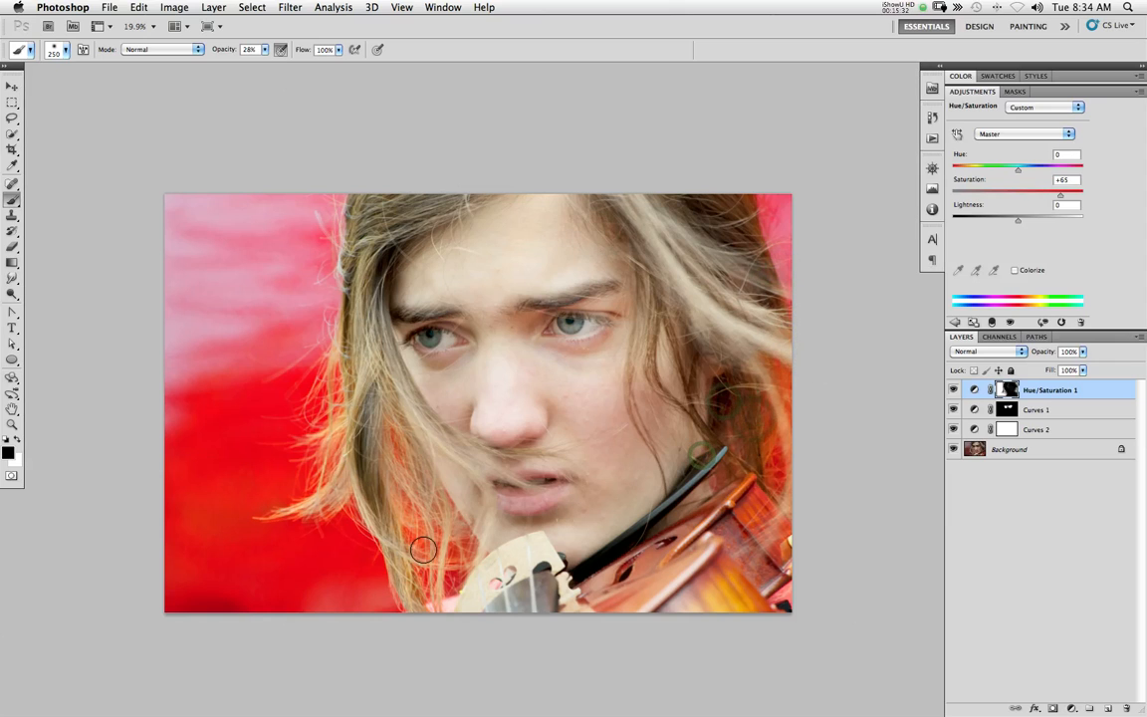
# Reduce the brush to 90 px, and display the Hue/Saturation 1 mask by itself to inspect its painted areas
pyautogui.press('[')
pyautogui.press('[')
pyautogui.press('[')
pyautogui.press('[')
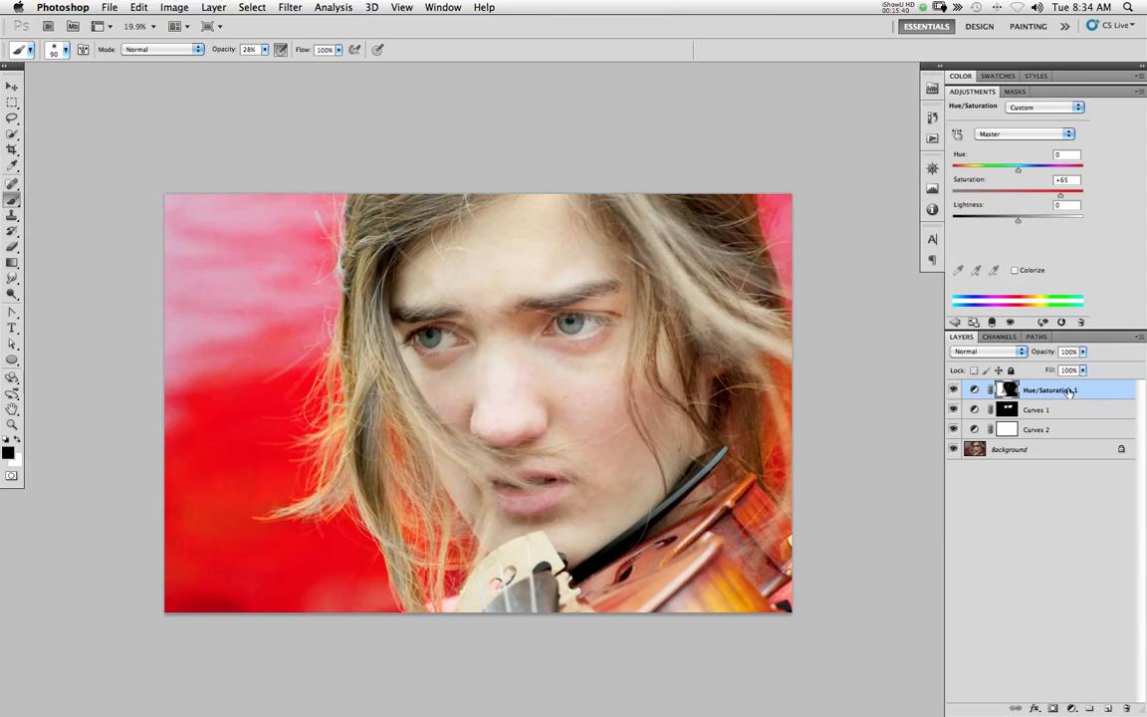
pyautogui.keyDown('alt'); pyautogui.click(1006, 388); pyautogui.keyUp('alt')
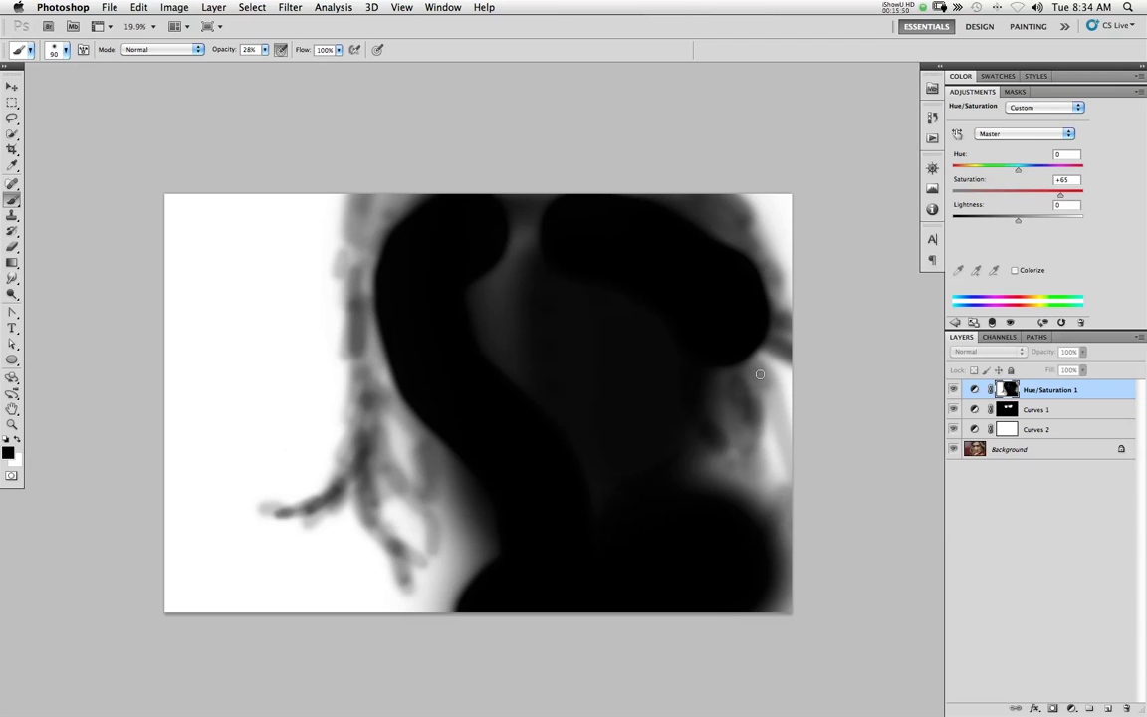
pyautogui.keyDown('alt'); pyautogui.click(1009, 389); pyautogui.keyUp('alt')
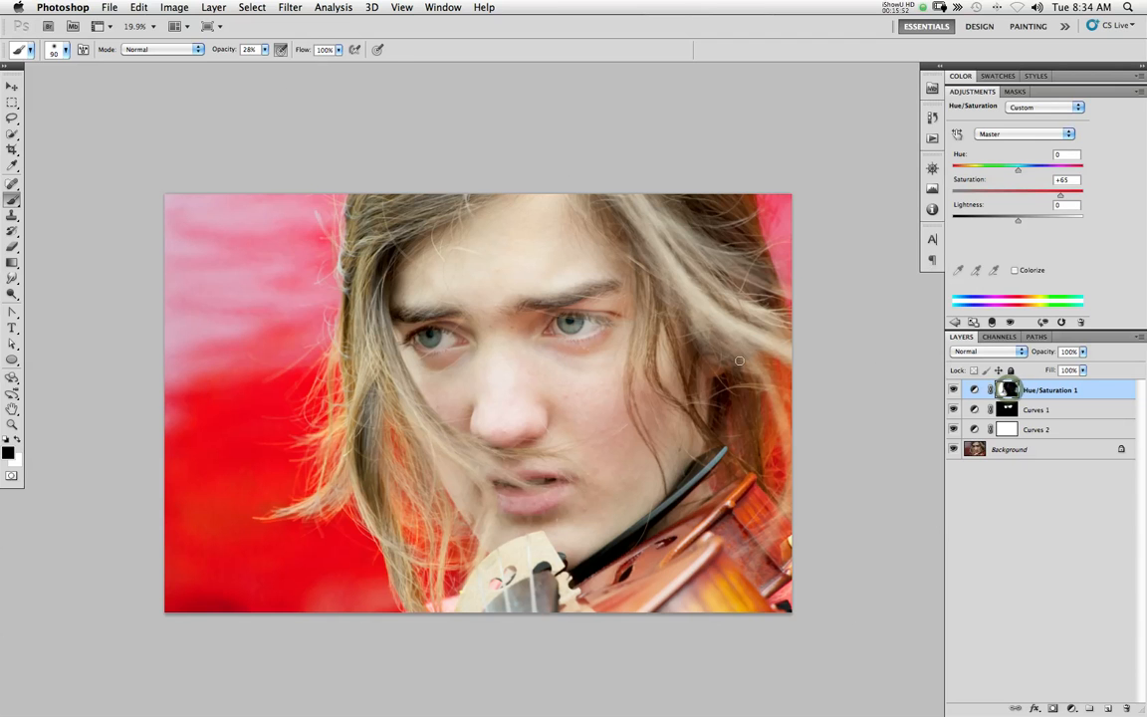
# Using an 800 px brush at 100% opacity, cover the remaining grey patches over the forehead and face in the mask with black
pyautogui.press(']')
pyautogui.press(']')
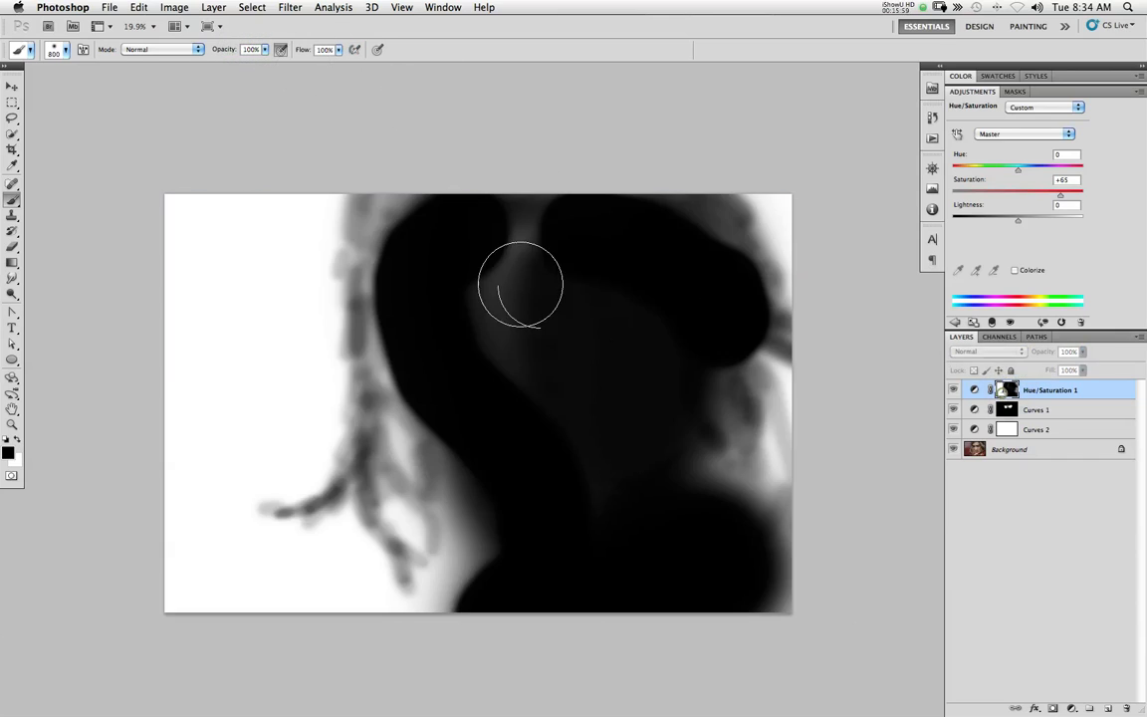
pyautogui.keyDown('alt'); pyautogui.click(1007, 389); pyautogui.keyUp('alt')
pyautogui.moveTo(507, 272)
pyautogui.mouseDown()
pyautogui.moveTo(518, 231)
pyautogui.moveTo(560, 227)
pyautogui.moveTo(625, 257)
pyautogui.moveTo(660, 257)
pyautogui.moveTo(621, 228)
pyautogui.moveTo(686, 261)
pyautogui.moveTo(633, 245)
pyautogui.mouseUp()
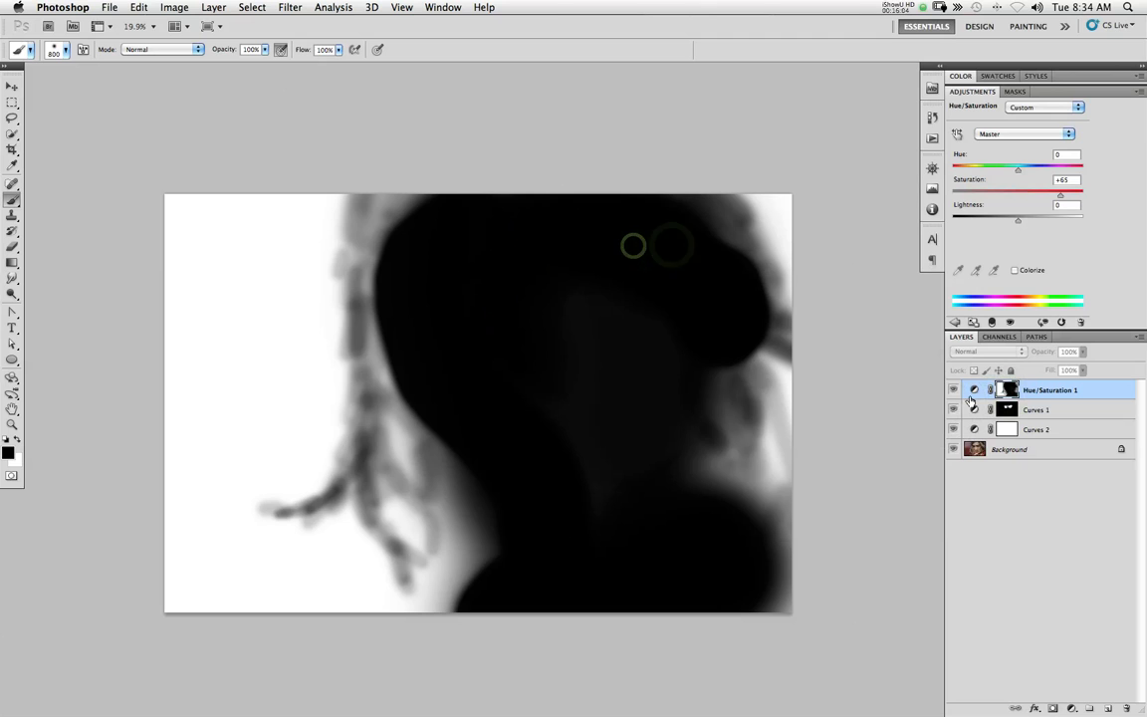
pyautogui.keyDown('alt'); pyautogui.click(1008, 391); pyautogui.keyUp('alt')
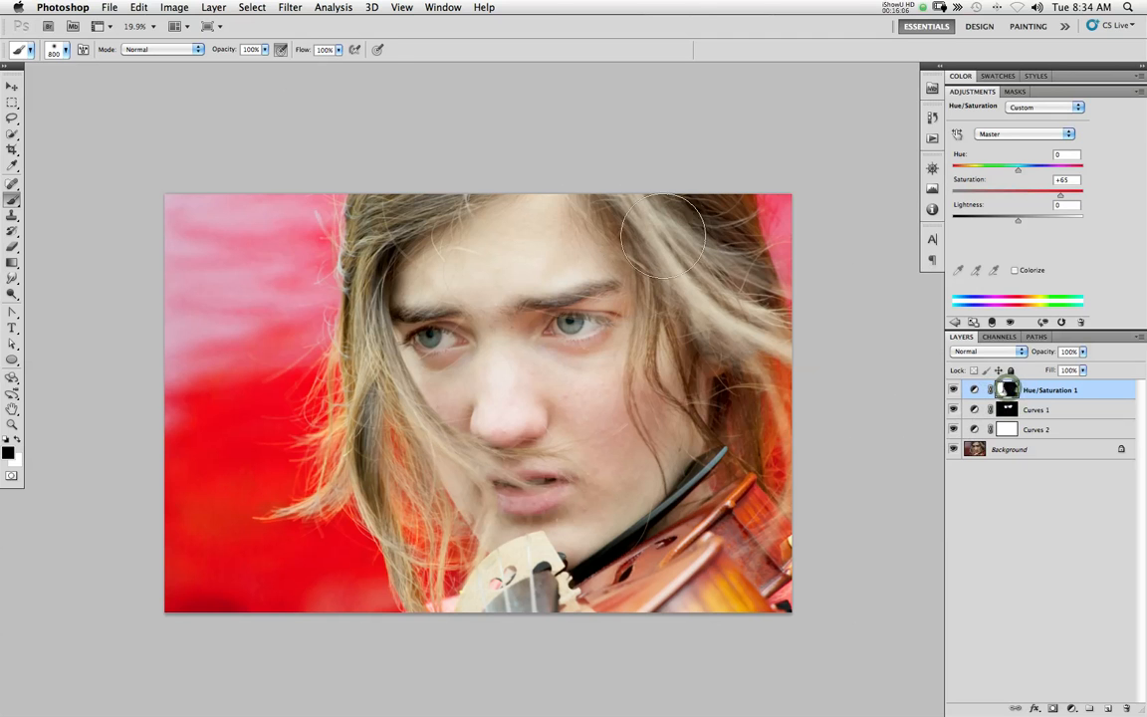
pyautogui.moveTo(686, 227)
pyautogui.mouseDown()
pyautogui.moveTo(698, 255)
pyautogui.moveTo(685, 202)
pyautogui.moveTo(709, 245)
pyautogui.moveTo(686, 270)
pyautogui.moveTo(681, 366)
pyautogui.moveTo(655, 408)
pyautogui.moveTo(618, 458)
pyautogui.moveTo(530, 461)
pyautogui.mouseUp()
pyautogui.moveTo(473, 406); pyautogui.dragTo(464, 412)
pyautogui.moveTo(476, 433)
pyautogui.mouseDown()
pyautogui.moveTo(463, 335)
pyautogui.moveTo(445, 260)
pyautogui.mouseUp()
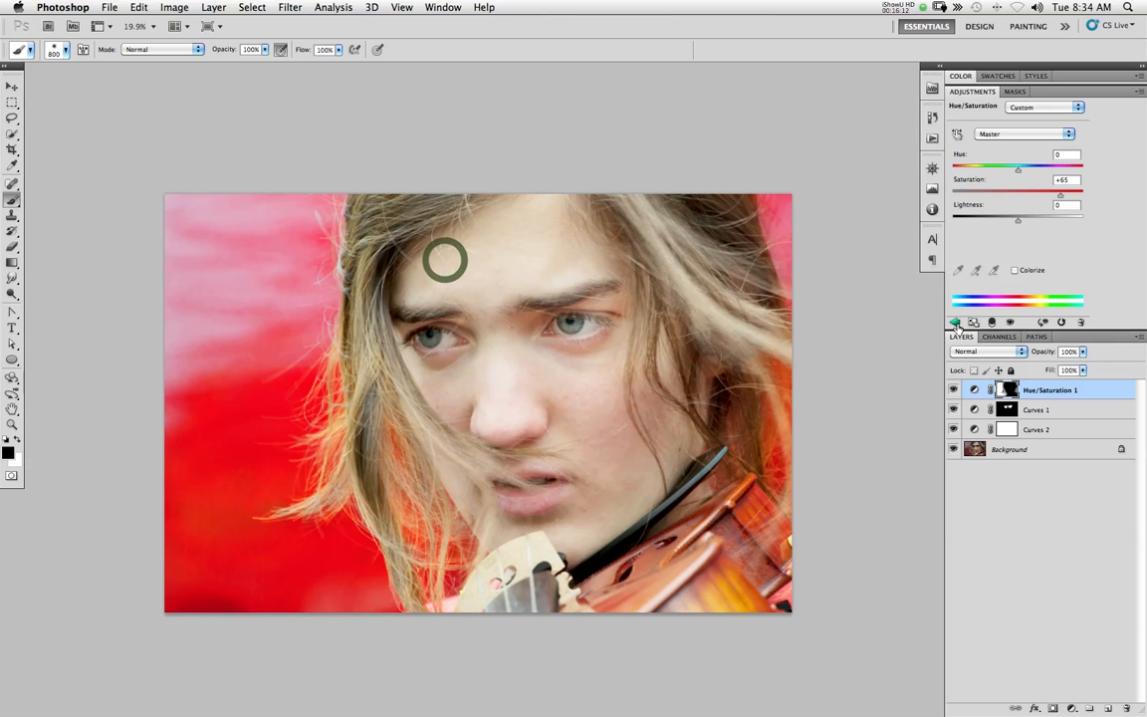
# Add a second Hue/Saturation adjustment layer on top and set its Saturation to +52
pyautogui.click(955, 321)
pyautogui.click(987, 161)
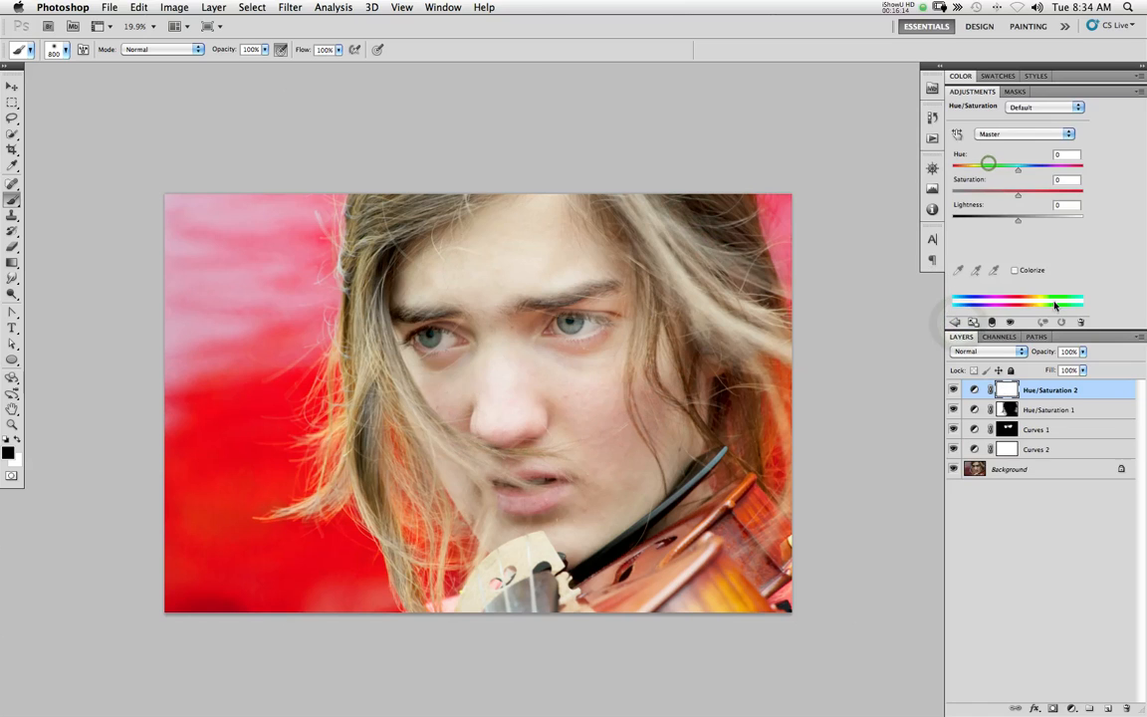
pyautogui.moveTo(1019, 199); pyautogui.dragTo(1052, 197)
# Black out the entire Hue/Saturation 2 mask with a hard round 800 px brush
pyautogui.rightClick(247, 355)
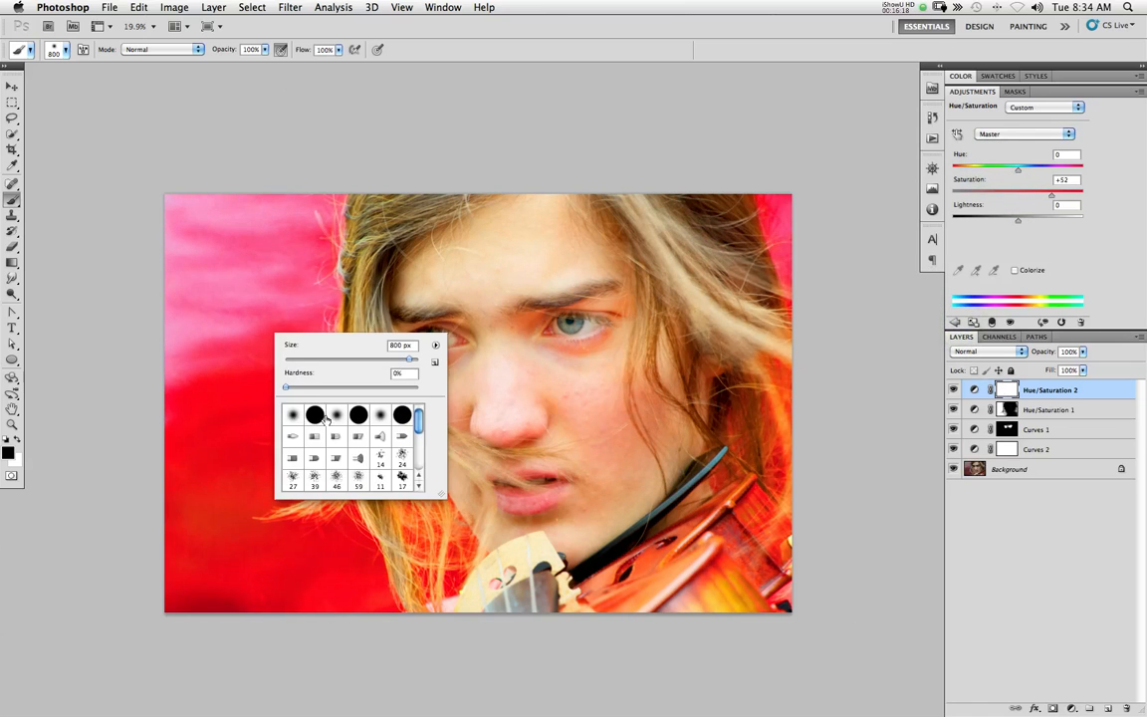
pyautogui.moveTo(183, 219)
pyautogui.mouseDown()
pyautogui.moveTo(190, 274)
pyautogui.moveTo(181, 536)
pyautogui.moveTo(201, 616)
pyautogui.moveTo(235, 269)
pyautogui.moveTo(252, 227)
pyautogui.moveTo(261, 504)
pyautogui.moveTo(280, 312)
pyautogui.moveTo(294, 469)
pyautogui.moveTo(633, 568)
pyautogui.moveTo(494, 581)
pyautogui.moveTo(570, 598)
pyautogui.moveTo(804, 531)
pyautogui.moveTo(514, 496)
pyautogui.moveTo(372, 460)
pyautogui.mouseUp()
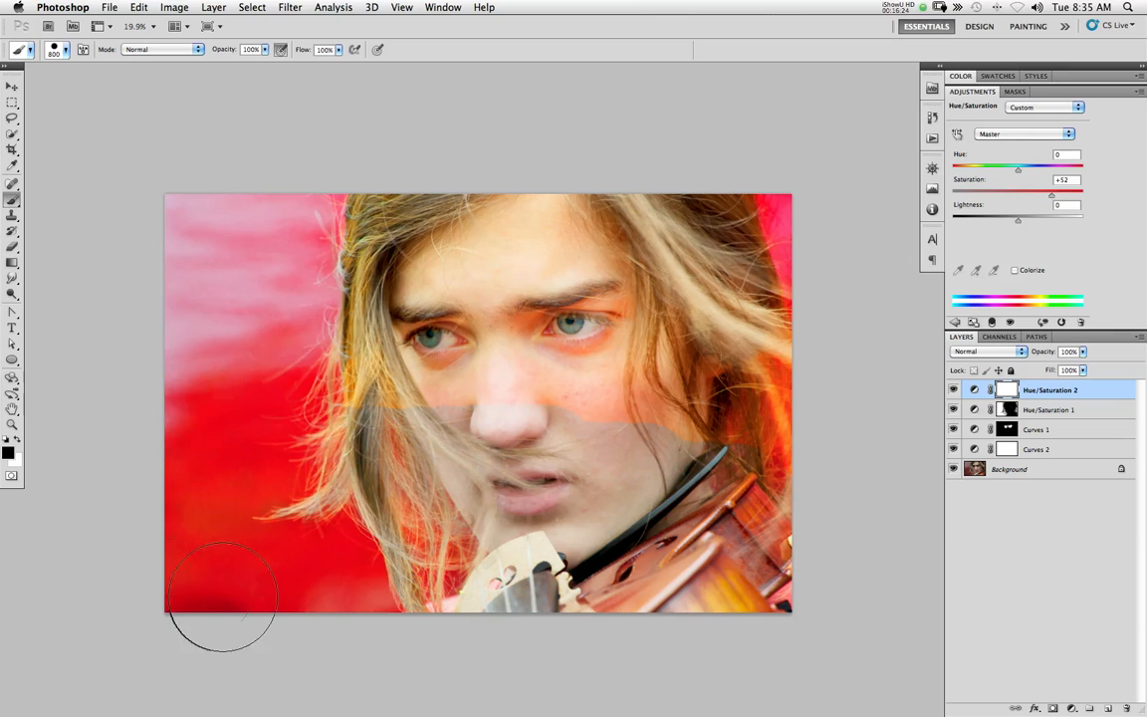
pyautogui.moveTo(761, 473)
pyautogui.mouseDown()
pyautogui.moveTo(772, 425)
pyautogui.moveTo(764, 215)
pyautogui.moveTo(741, 309)
pyautogui.moveTo(693, 410)
pyautogui.moveTo(662, 232)
pyautogui.moveTo(571, 211)
pyautogui.moveTo(429, 223)
pyautogui.moveTo(358, 247)
pyautogui.moveTo(525, 230)
pyautogui.moveTo(653, 236)
pyautogui.moveTo(664, 275)
pyautogui.moveTo(593, 445)
pyautogui.moveTo(562, 430)
pyautogui.moveTo(502, 364)
pyautogui.moveTo(385, 383)
pyautogui.moveTo(377, 318)
pyautogui.moveTo(365, 313)
pyautogui.moveTo(367, 344)
pyautogui.mouseUp()
pyautogui.click(454, 351)
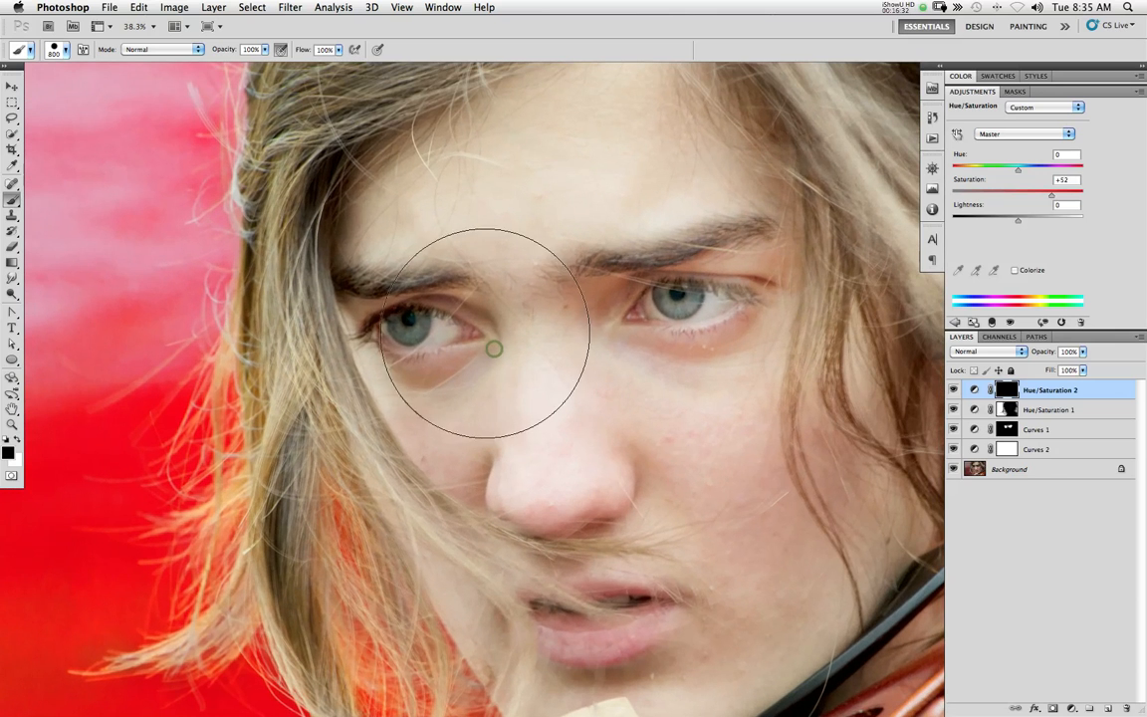
# Erase the black over both irises in the Hue/Saturation 2 mask with a 125 px eraser, raising its opacity to 67%
pyautogui.press('[')
pyautogui.press('[')
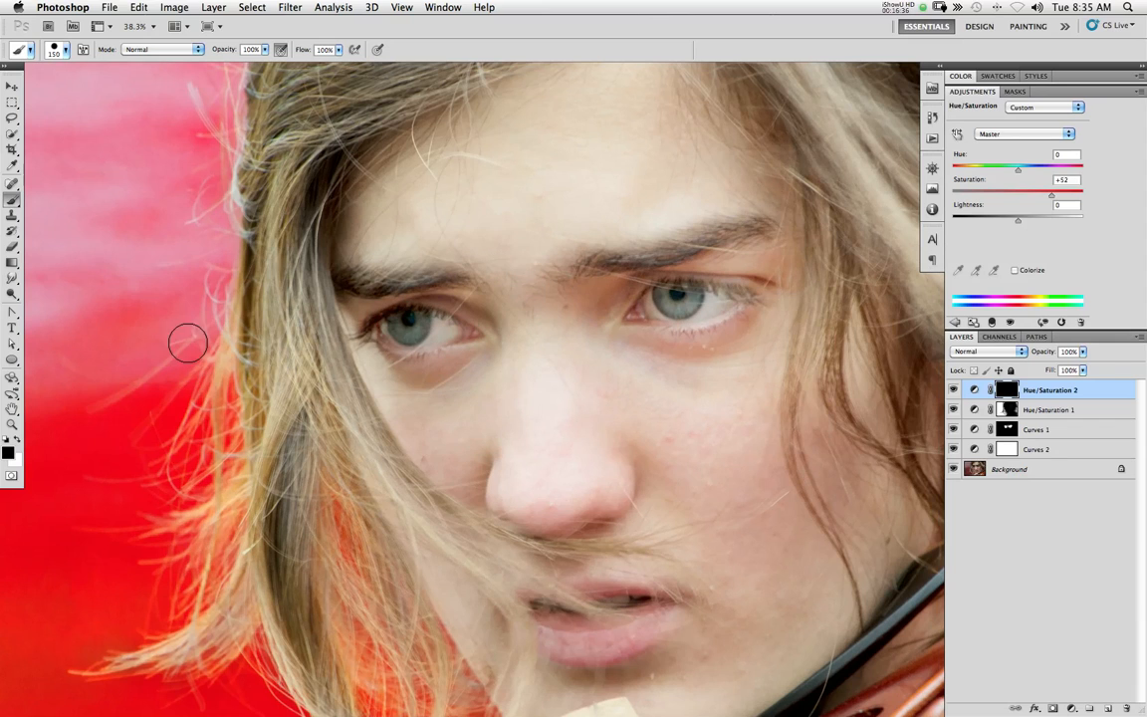
pyautogui.press('e')
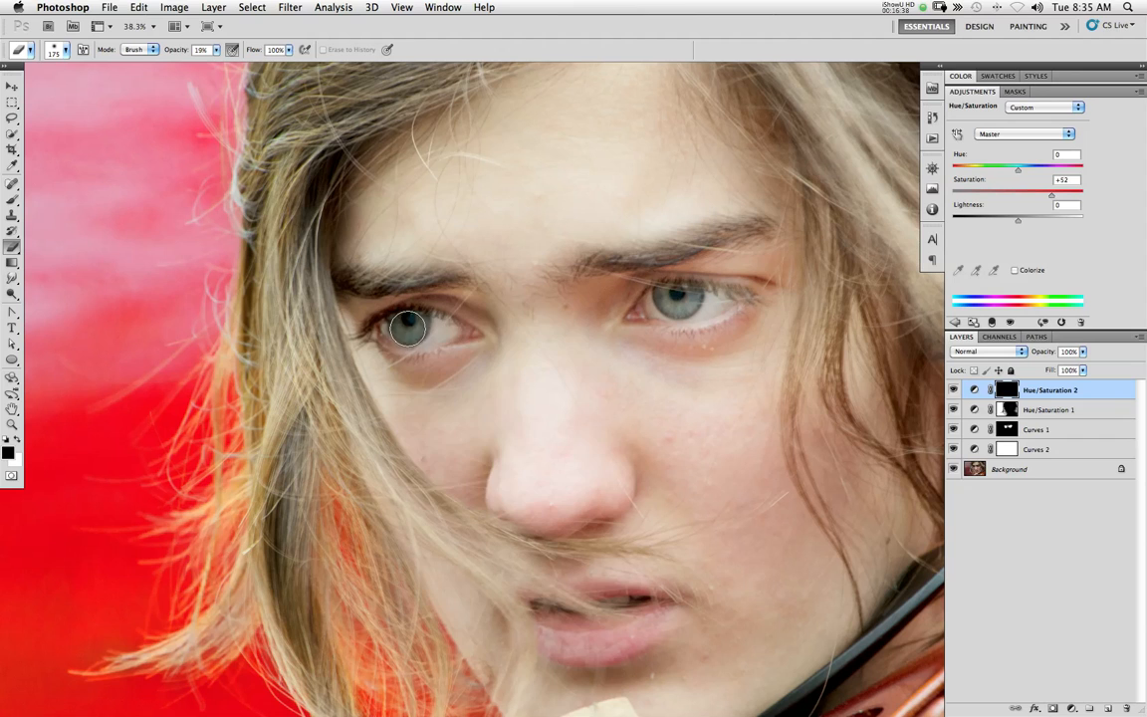
pyautogui.rightClick(408, 329)
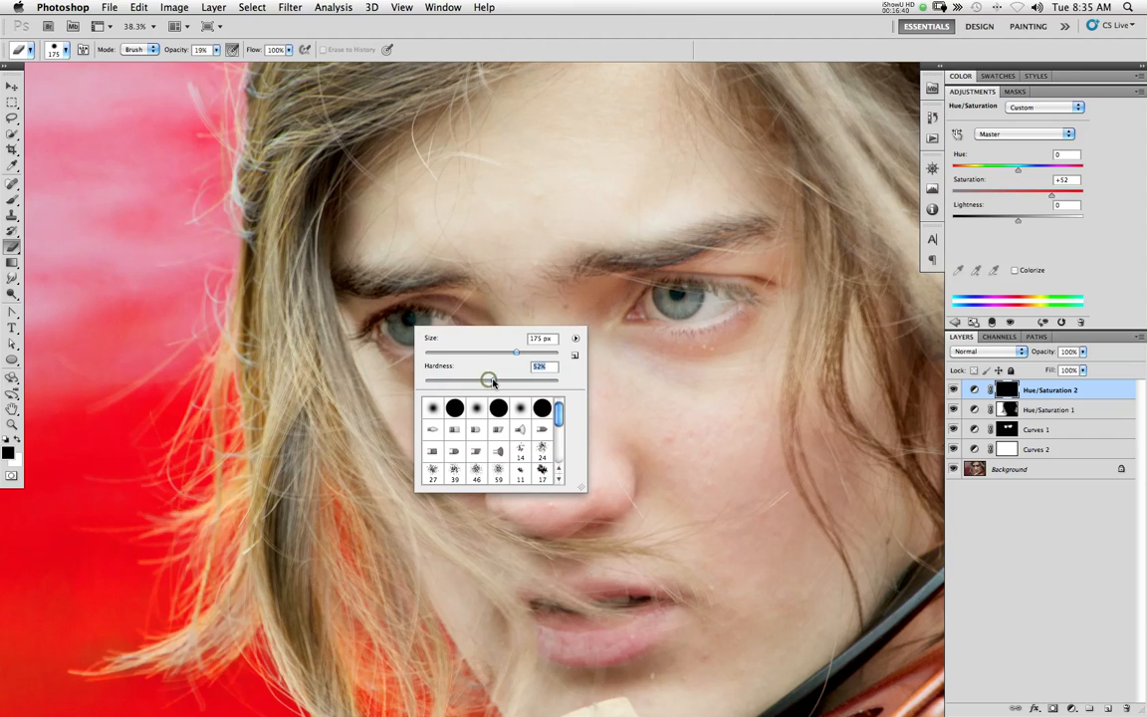
pyautogui.click(406, 323)
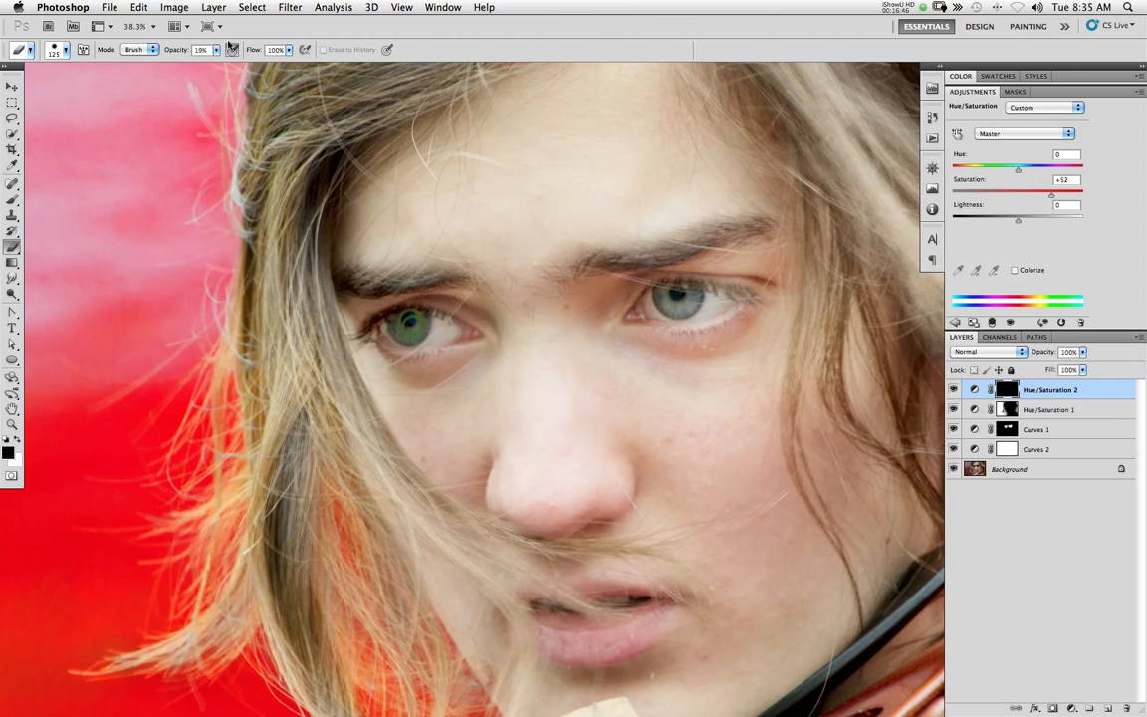
pyautogui.moveTo(396, 315); pyautogui.dragTo(406, 328)
pyautogui.moveTo(683, 299); pyautogui.dragTo(681, 297)
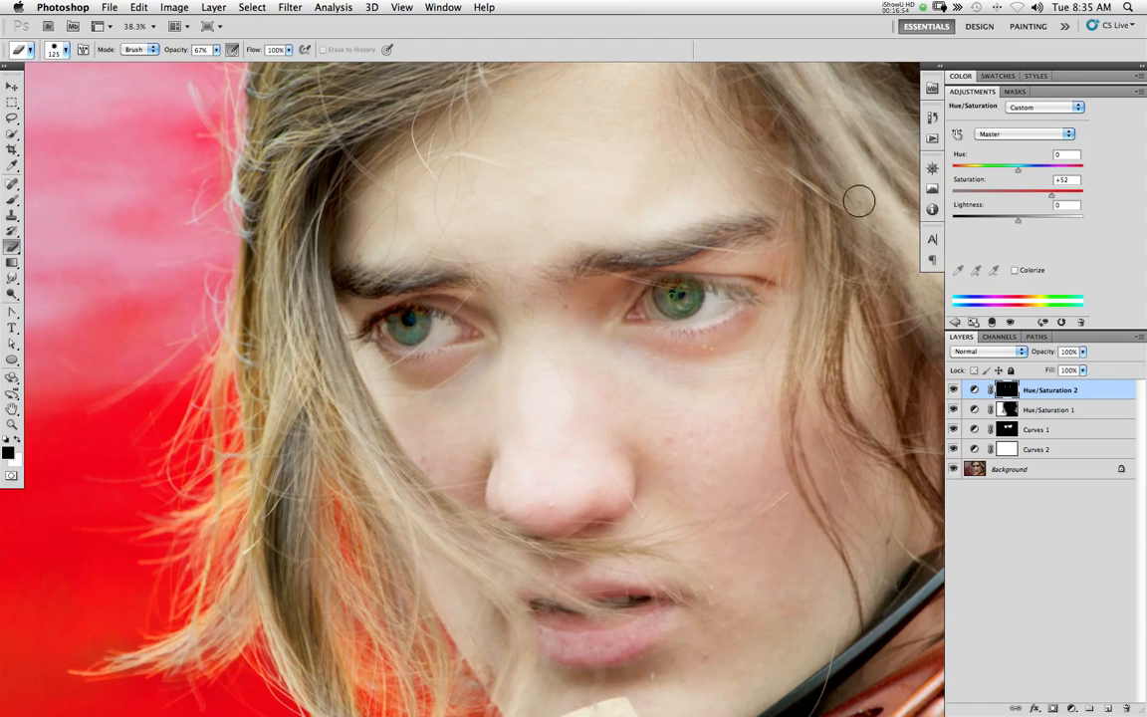
# Push Saturation to +100, erase missed areas of the irises in the mask, and ready a 90 px brush
pyautogui.moveTo(1052, 196); pyautogui.dragTo(1090, 196)
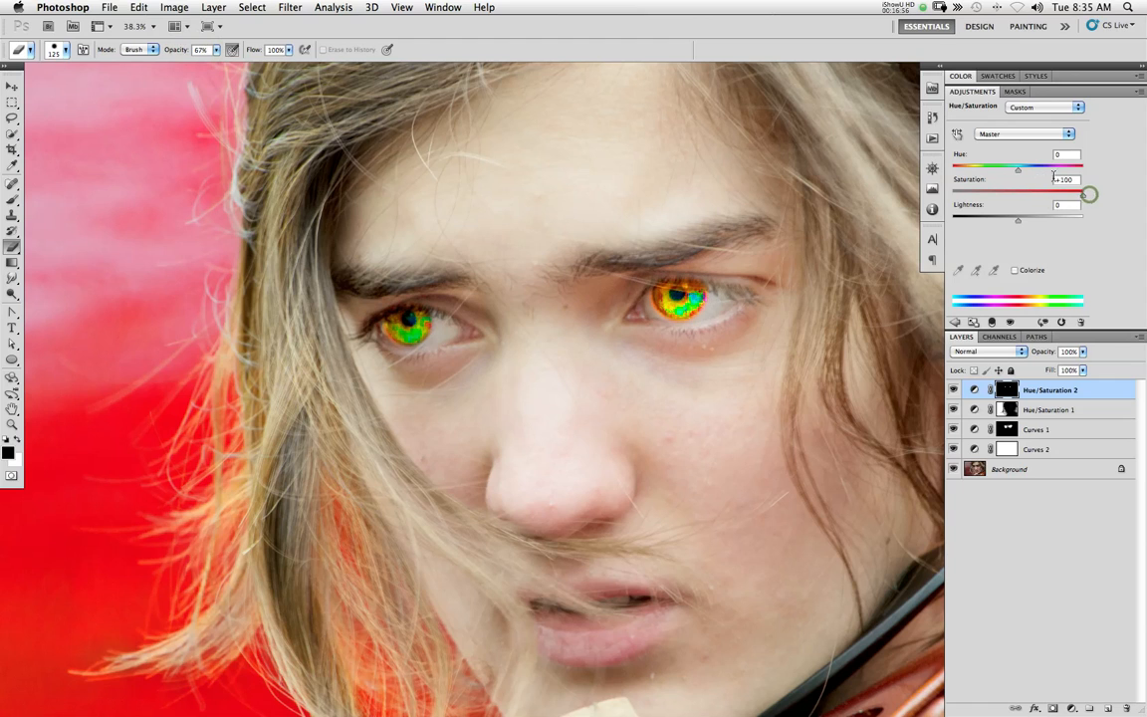
pyautogui.moveTo(662, 300); pyautogui.dragTo(702, 304)
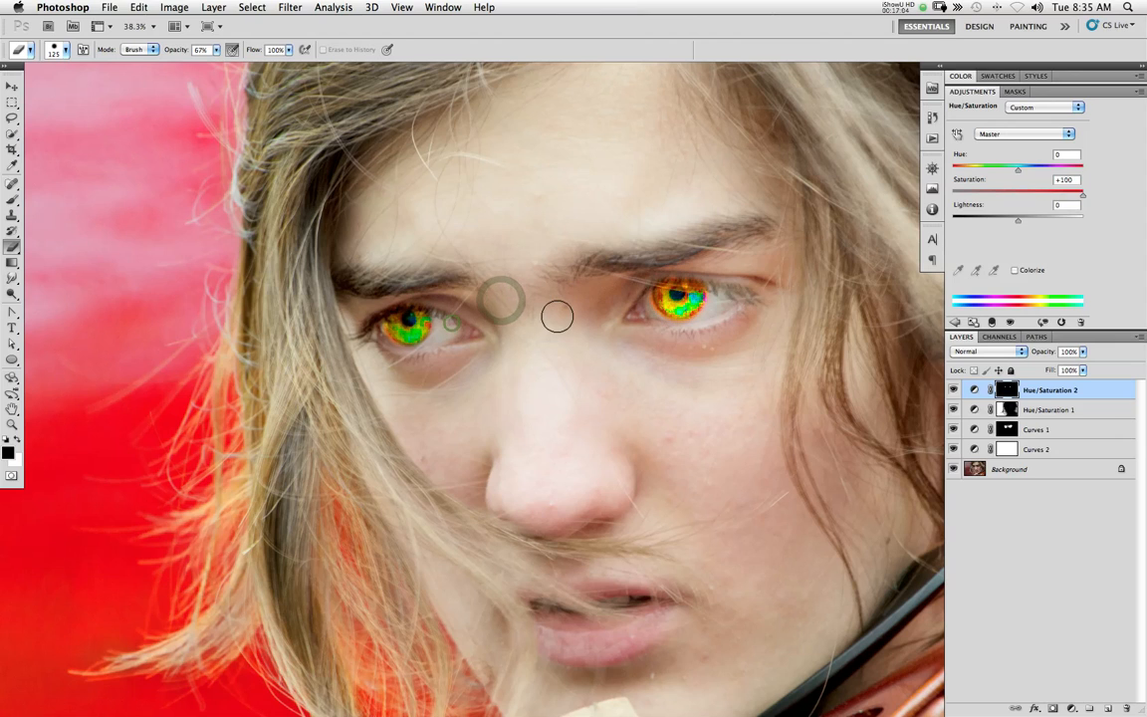
pyautogui.press('b')
pyautogui.press('[')
pyautogui.press('[')
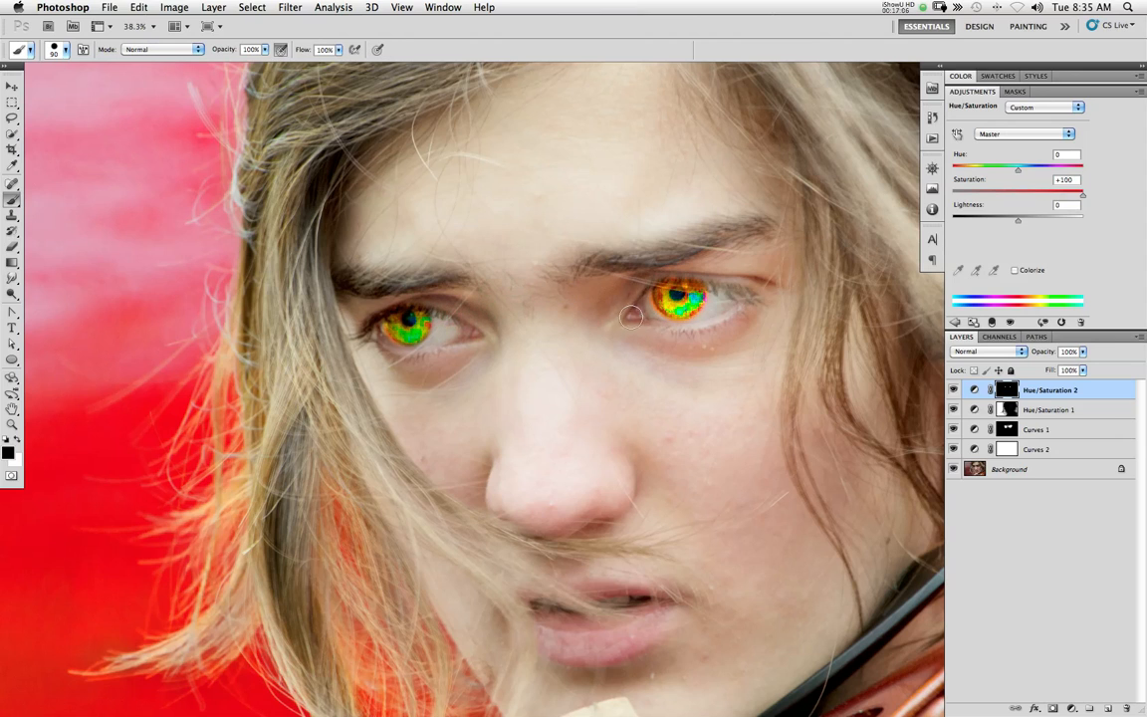
# With Saturation at +9 and Hue at +180, paint black around the irises in the mask and reduce the brush to 45 px
pyautogui.click(1021, 194)
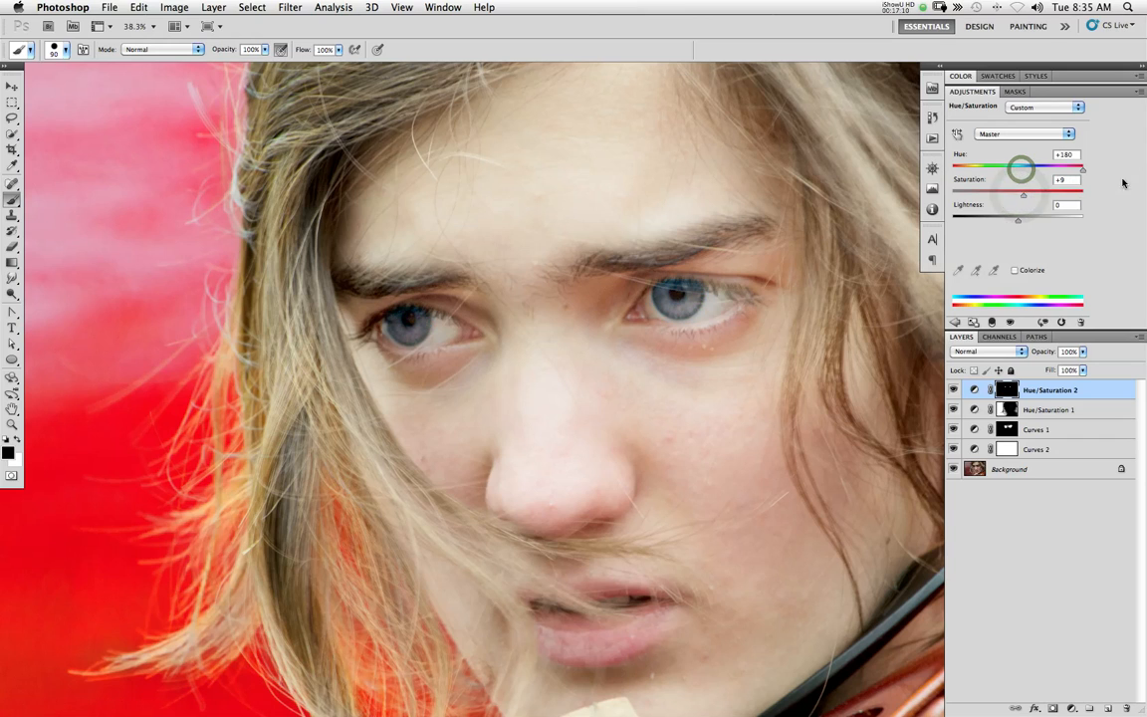
pyautogui.moveTo(994, 170); pyautogui.dragTo(1084, 174)
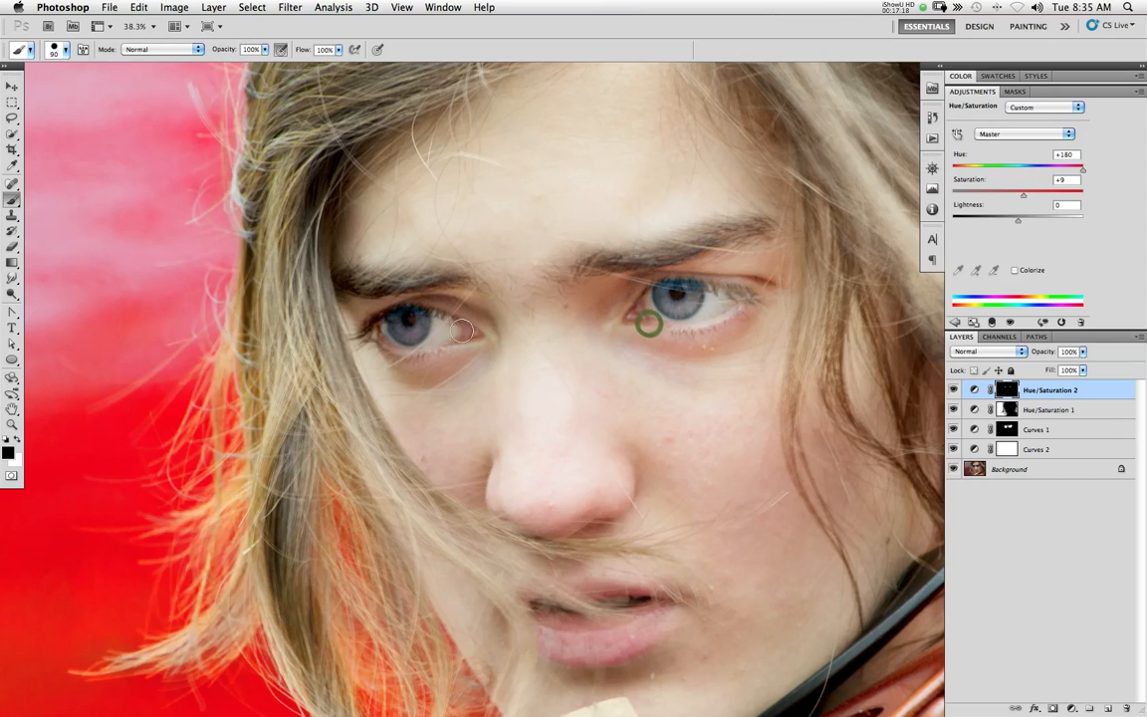
pyautogui.moveTo(374, 345)
pyautogui.mouseDown()
pyautogui.moveTo(426, 359)
pyautogui.moveTo(440, 345)
pyautogui.moveTo(431, 297)
pyautogui.moveTo(355, 267)
pyautogui.moveTo(384, 267)
pyautogui.mouseUp()
pyautogui.moveTo(677, 269)
pyautogui.mouseDown()
pyautogui.moveTo(663, 271)
pyautogui.moveTo(701, 279)
pyautogui.mouseUp()
pyautogui.press('[')
pyautogui.press('[')
pyautogui.press('[')
pyautogui.press('[')
pyautogui.press('[')
# Reset the Hue of Hue/Saturation 2 to 0, and set Saturation to +38 and Lightness to -9
pyautogui.moveTo(1083, 171); pyautogui.dragTo(1016, 173)
pyautogui.click(1049, 156)
pyautogui.write('0')
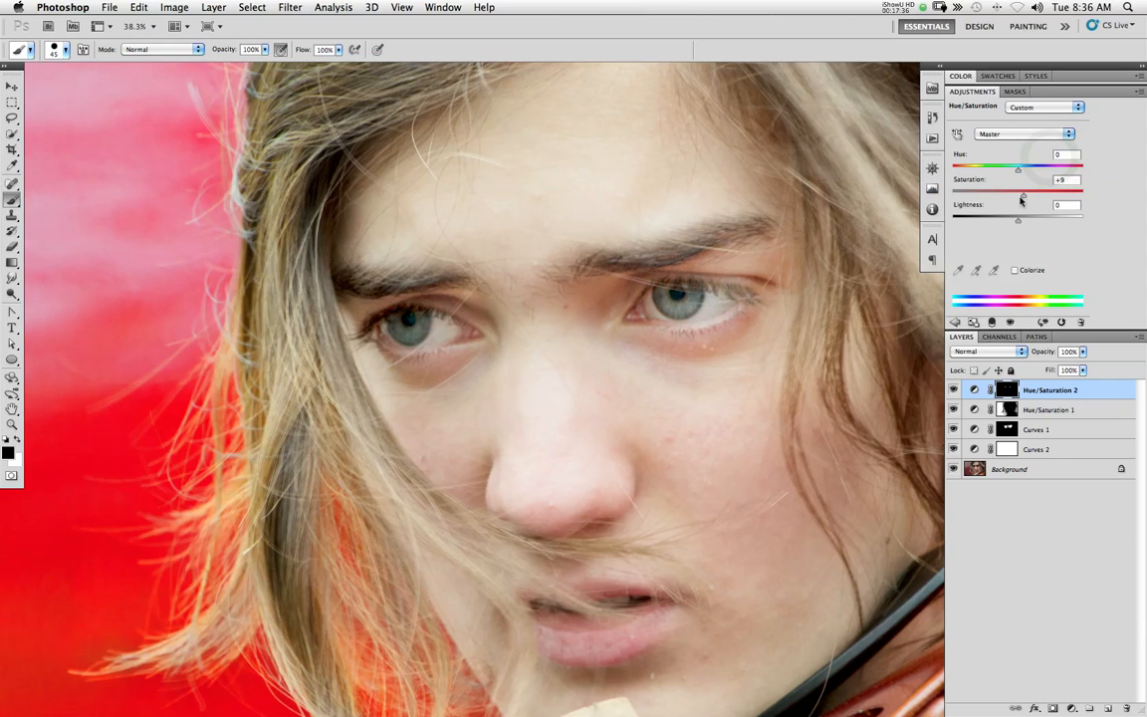
pyautogui.moveTo(1023, 194); pyautogui.dragTo(1012, 223)
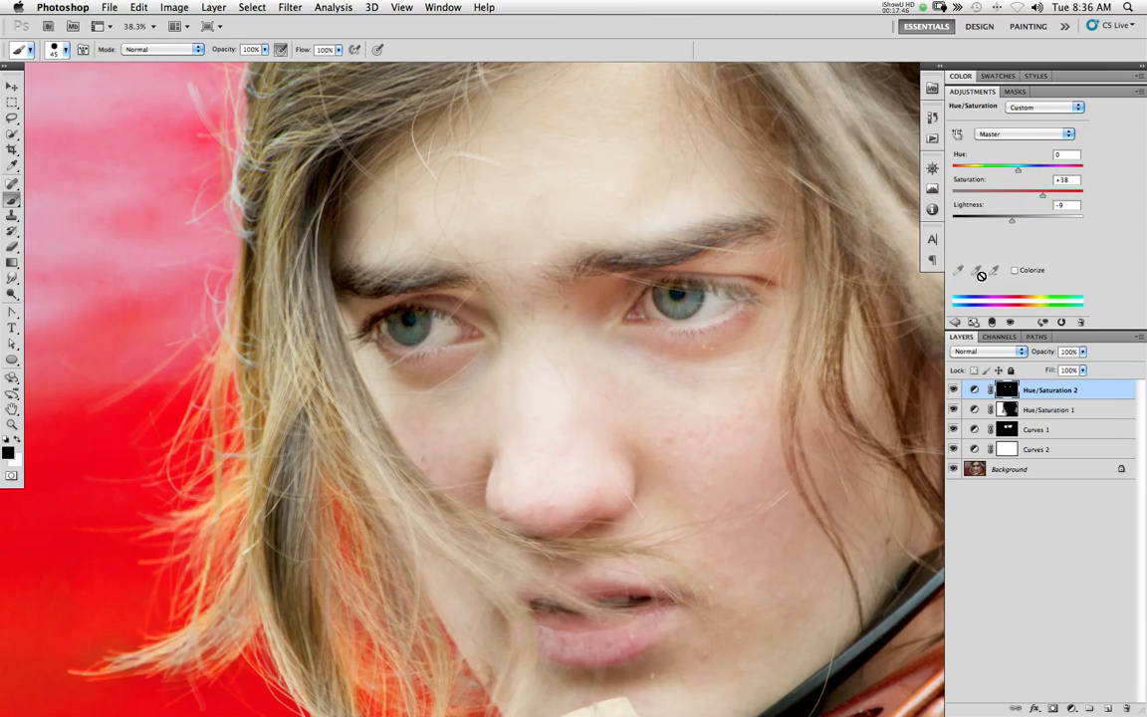
# Add a Curves layer on top using the Hue/Saturation 2 mask, and move its white point inward and black point to input 18
pyautogui.click(954, 322)
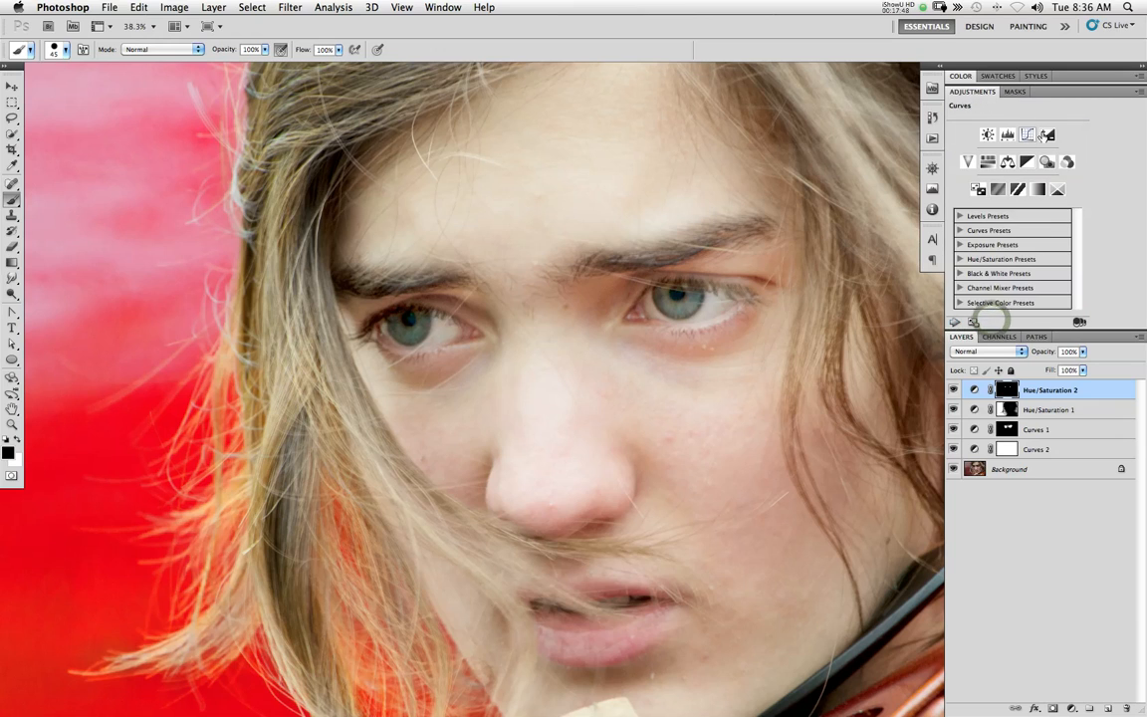
pyautogui.click(1027, 135)
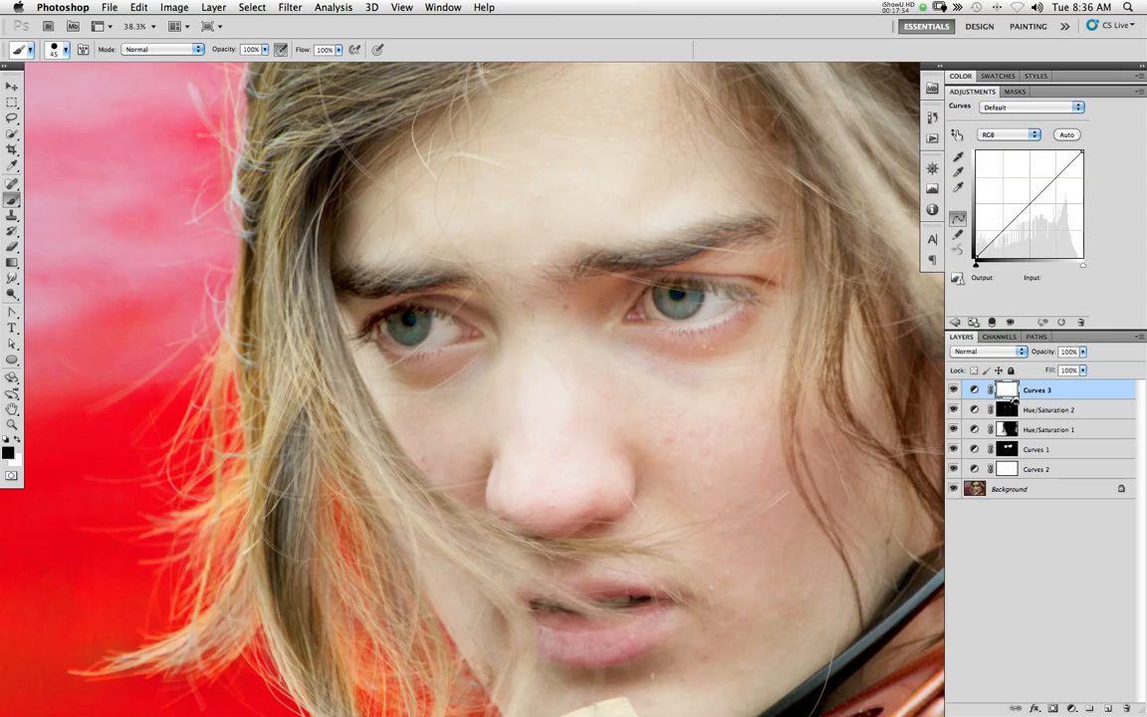
pyautogui.moveTo(1005, 409); pyautogui.dragTo(1008, 390)
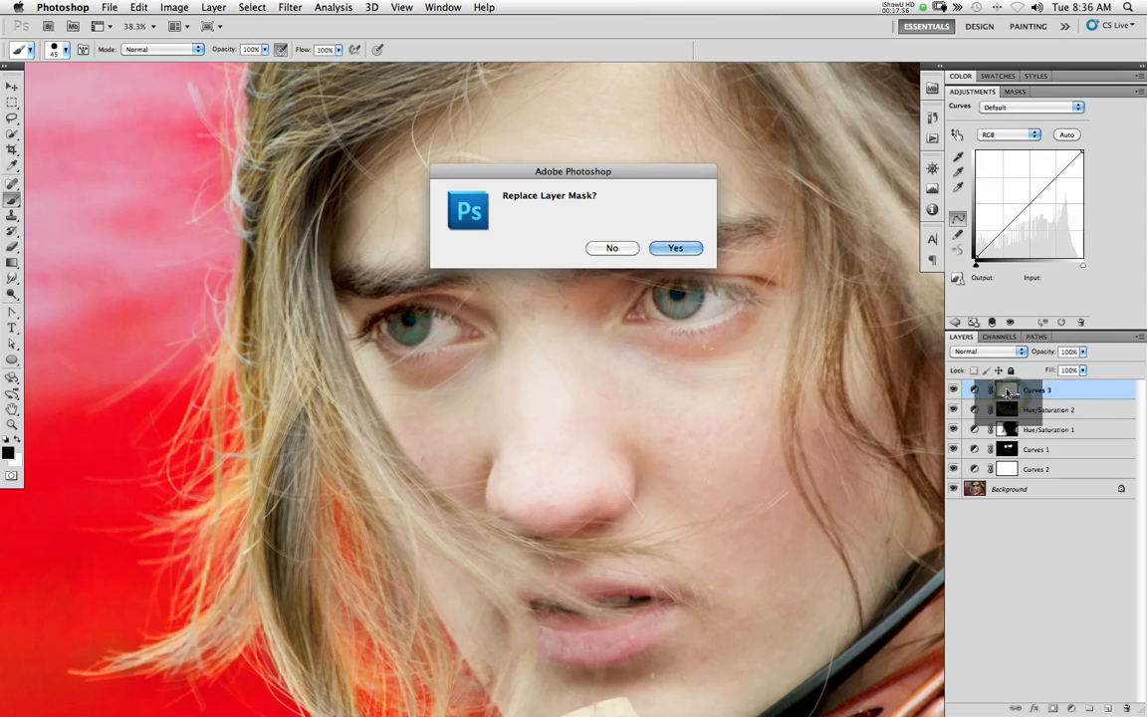
pyautogui.click(674, 248)
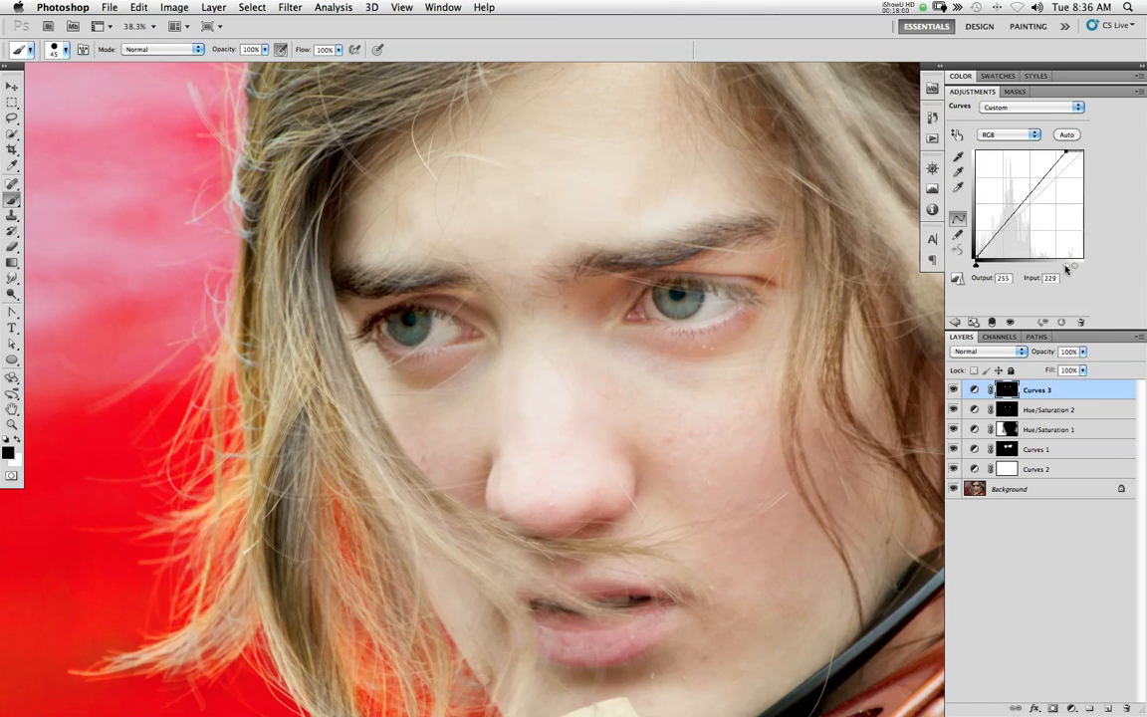
pyautogui.moveTo(1079, 265); pyautogui.dragTo(1060, 267)
pyautogui.moveTo(976, 265); pyautogui.dragTo(983, 267)
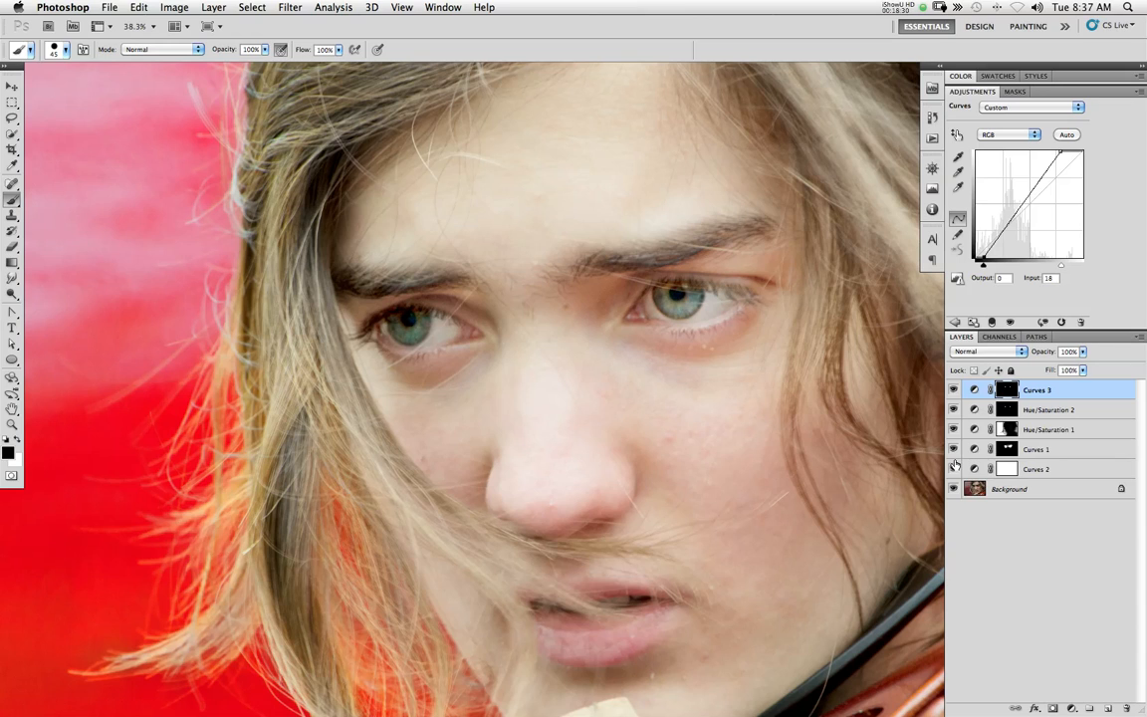
# Hide all adjustment layers, show Curves 2 and Curves 1 again, and toggle Curves 1 to compare the eye area
pyautogui.moveTo(953, 465); pyautogui.dragTo(951, 391)
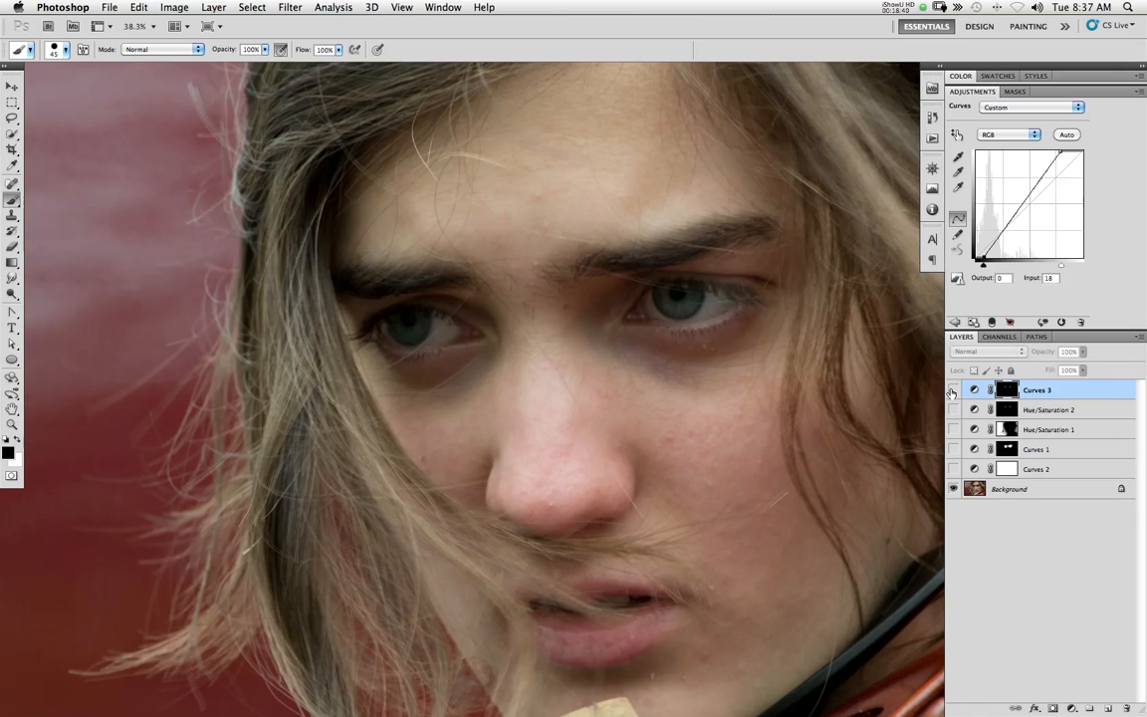
pyautogui.click(955, 469)
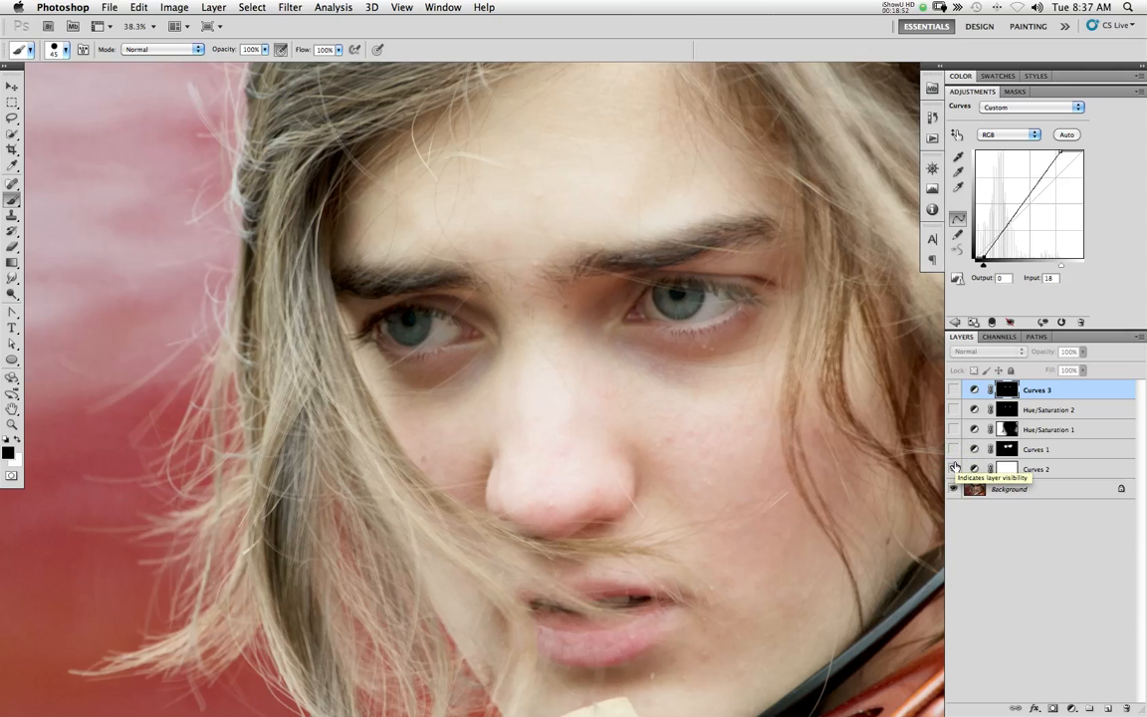
pyautogui.click(955, 450)
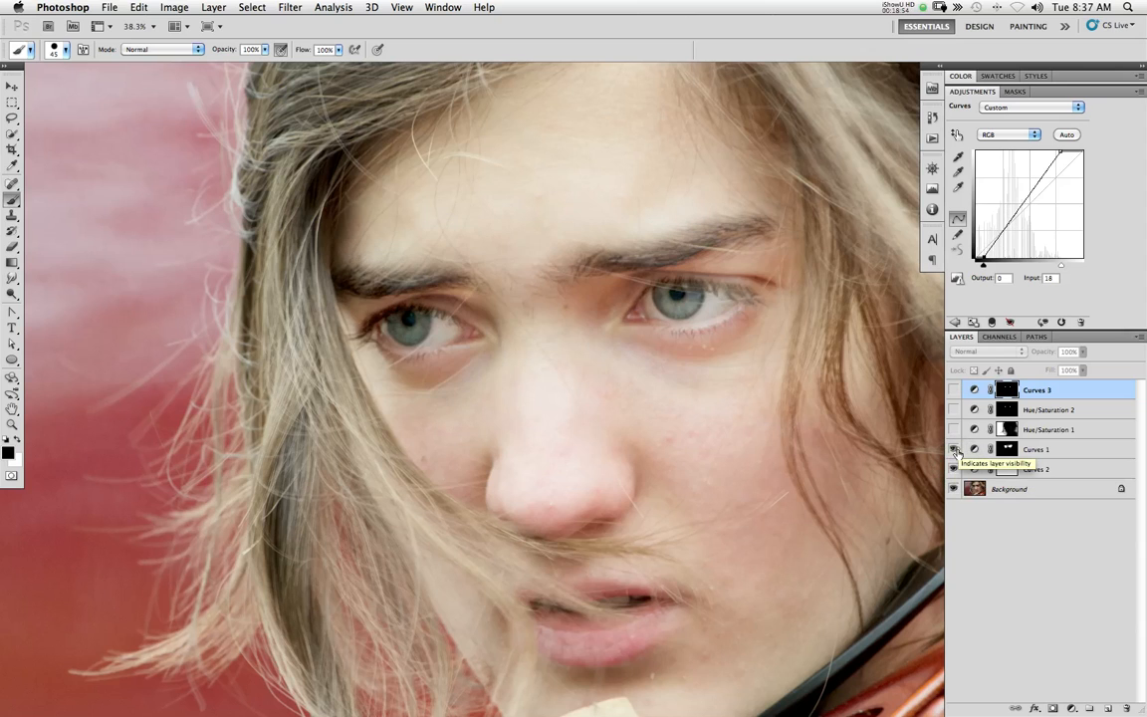
pyautogui.click(954, 450)
pyautogui.click(954, 450)
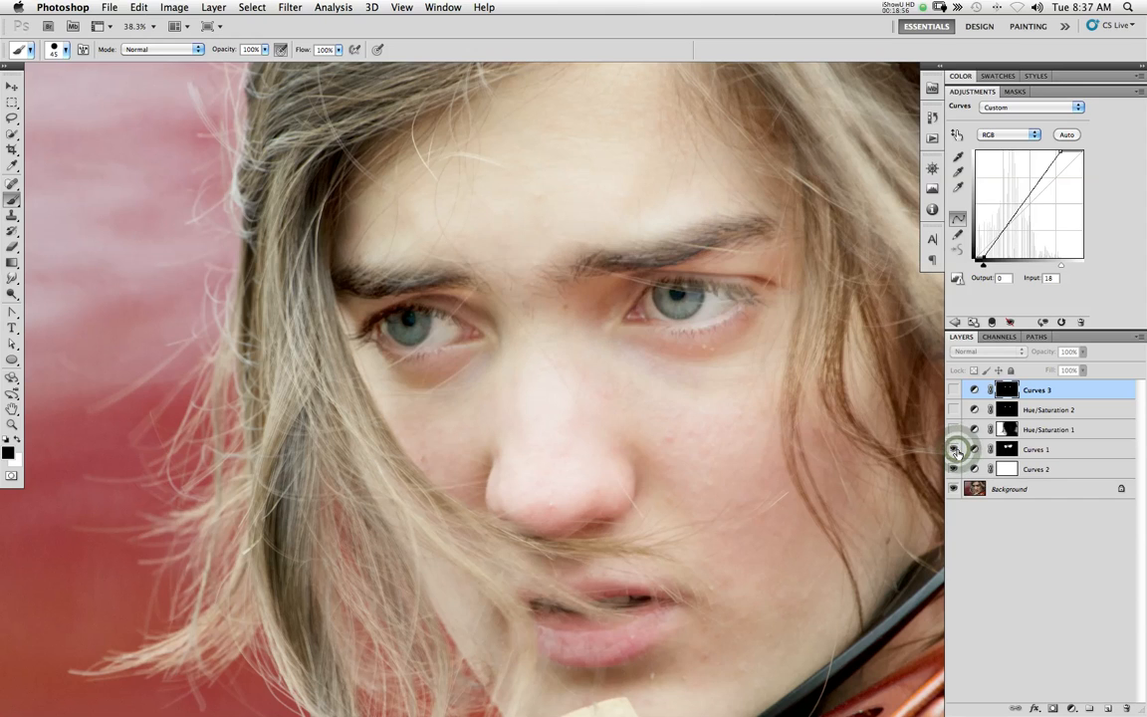
pyautogui.click(955, 450)
pyautogui.click(954, 450)
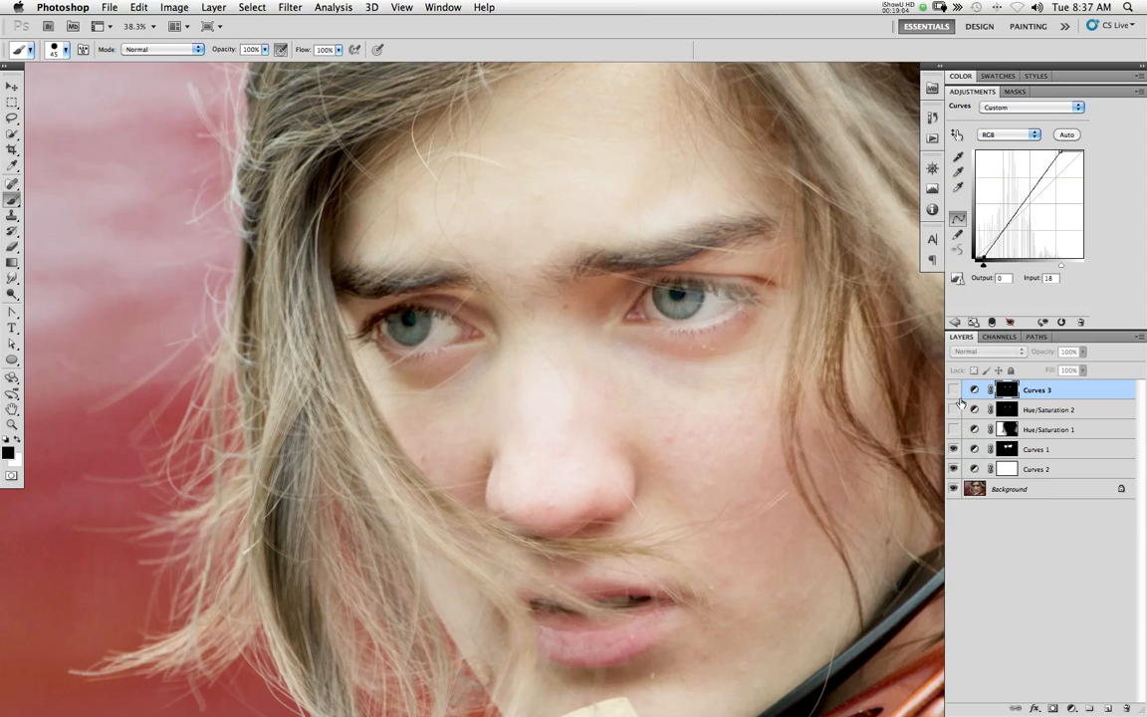
# Toggle the visibility of Hue/Saturation 1 repeatedly to compare the background colour, leaving the layer shown
pyautogui.click(955, 430)
pyautogui.click(955, 430)
pyautogui.click(955, 430)
pyautogui.click(955, 430)
pyautogui.click(955, 430)
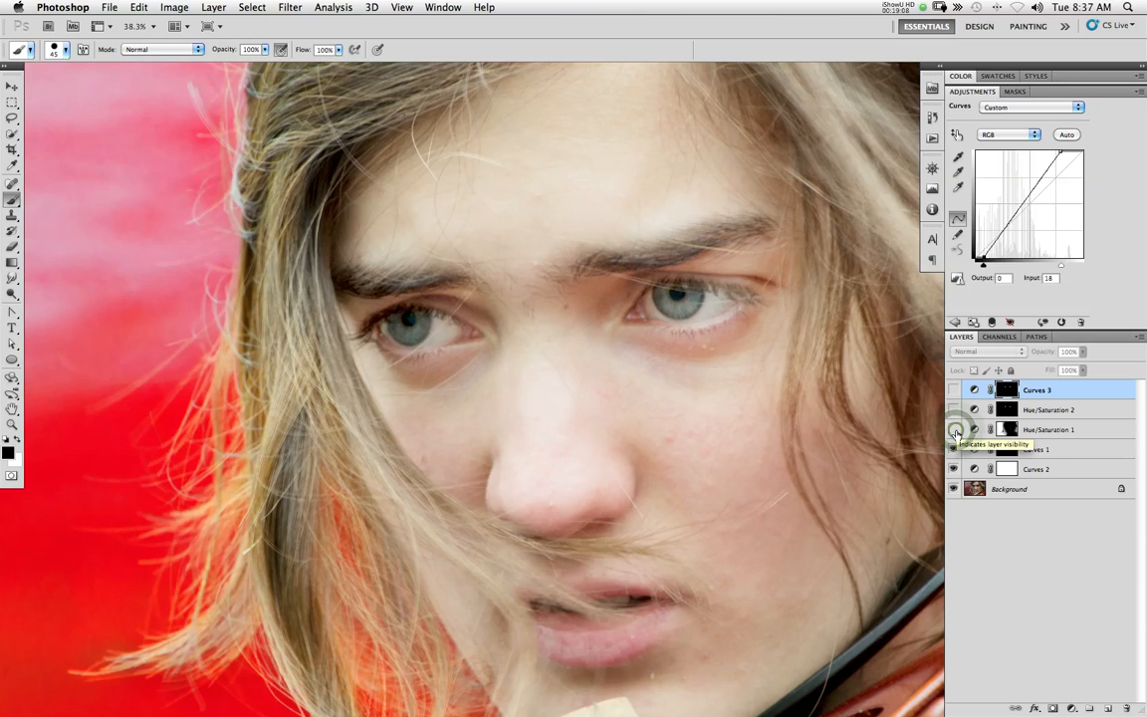
pyautogui.click(955, 430)
pyautogui.click(955, 430)
pyautogui.click(954, 430)
pyautogui.click(955, 430)
pyautogui.click(955, 430)
pyautogui.click(954, 430)
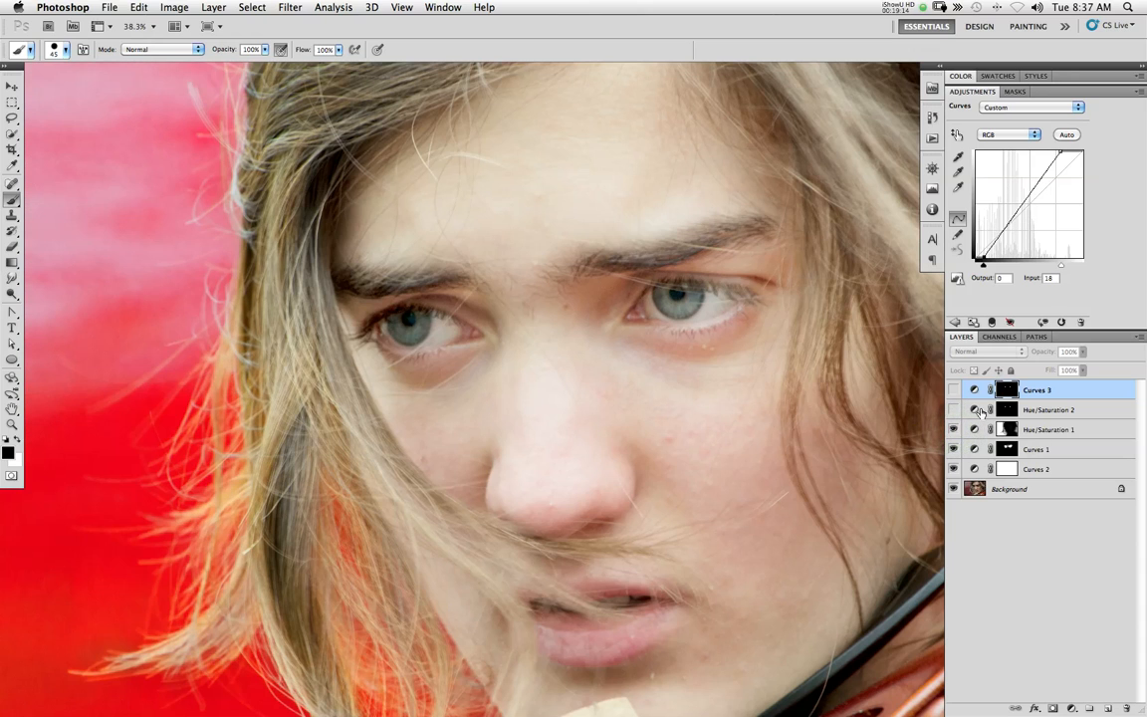
# Show Hue/Saturation 2 and Curves 3 again, comparing the irises with and without them
pyautogui.click(955, 410)
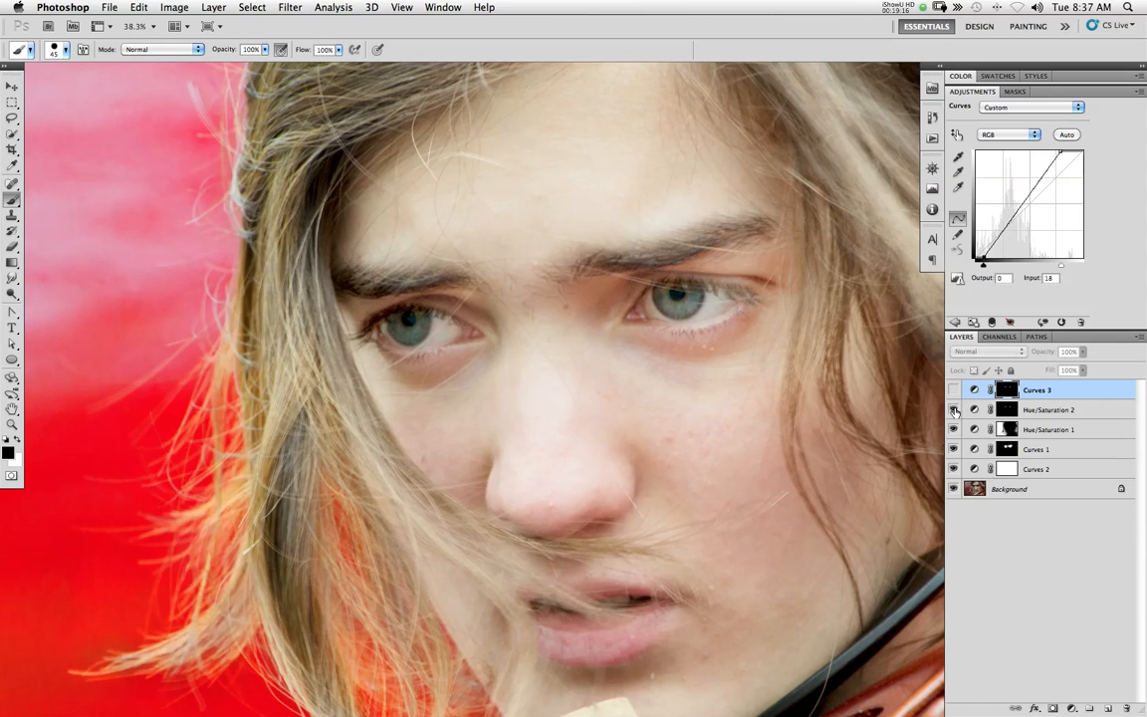
pyautogui.click(954, 410)
pyautogui.click(954, 411)
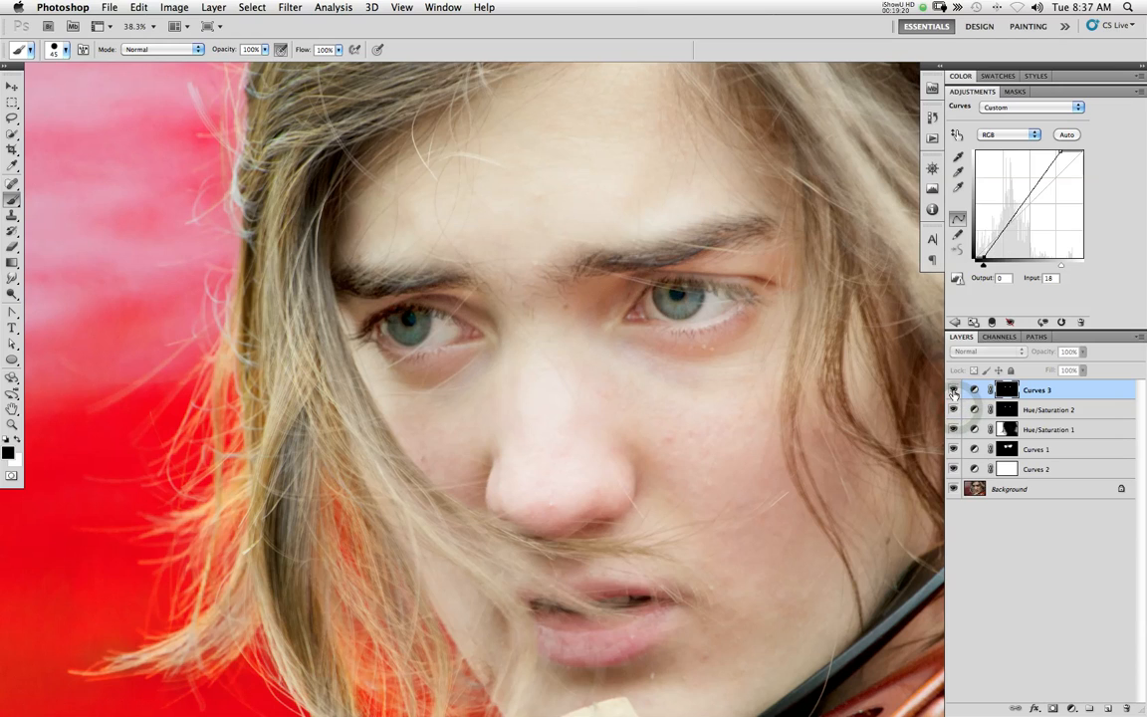
pyautogui.click(953, 391)
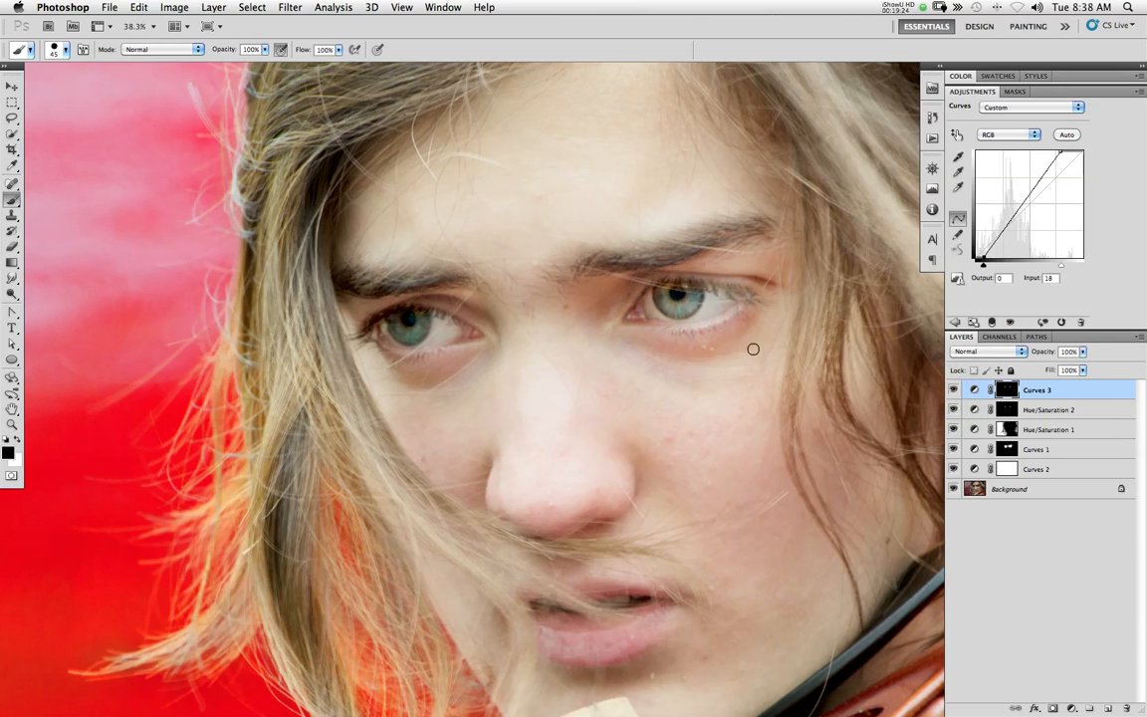
# Set the Lightness of the Hue/Saturation 2 layer to 0
pyautogui.click(1075, 409)
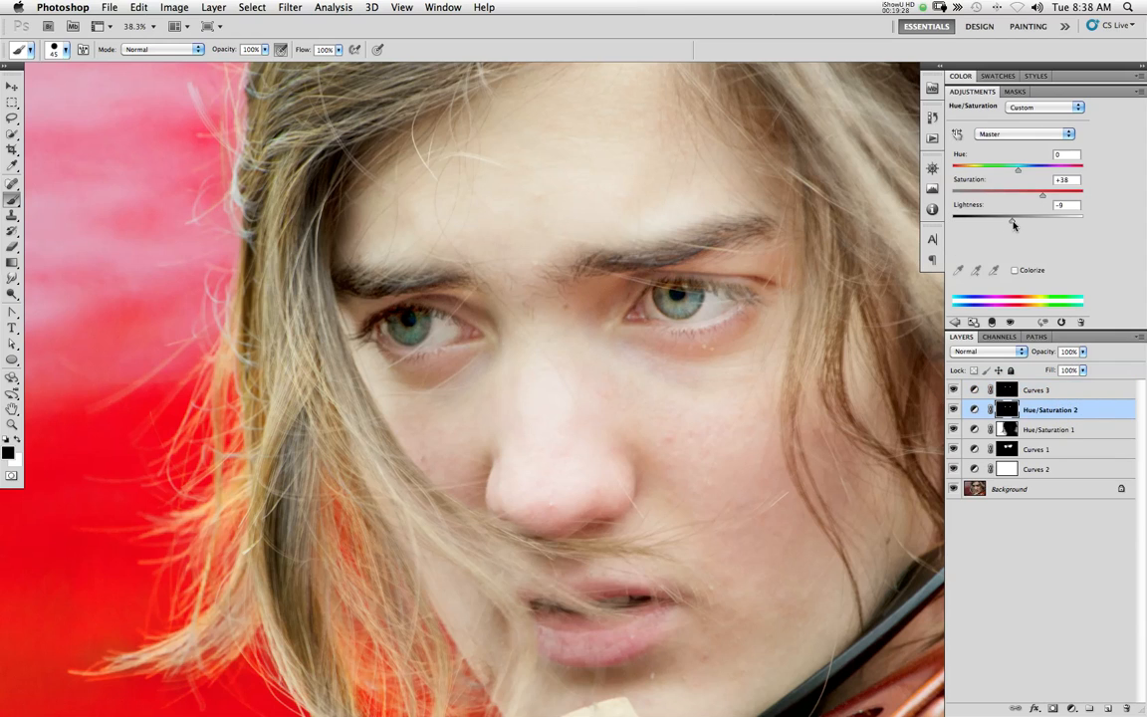
pyautogui.moveTo(1014, 222); pyautogui.dragTo(1024, 204)
pyautogui.write('0')
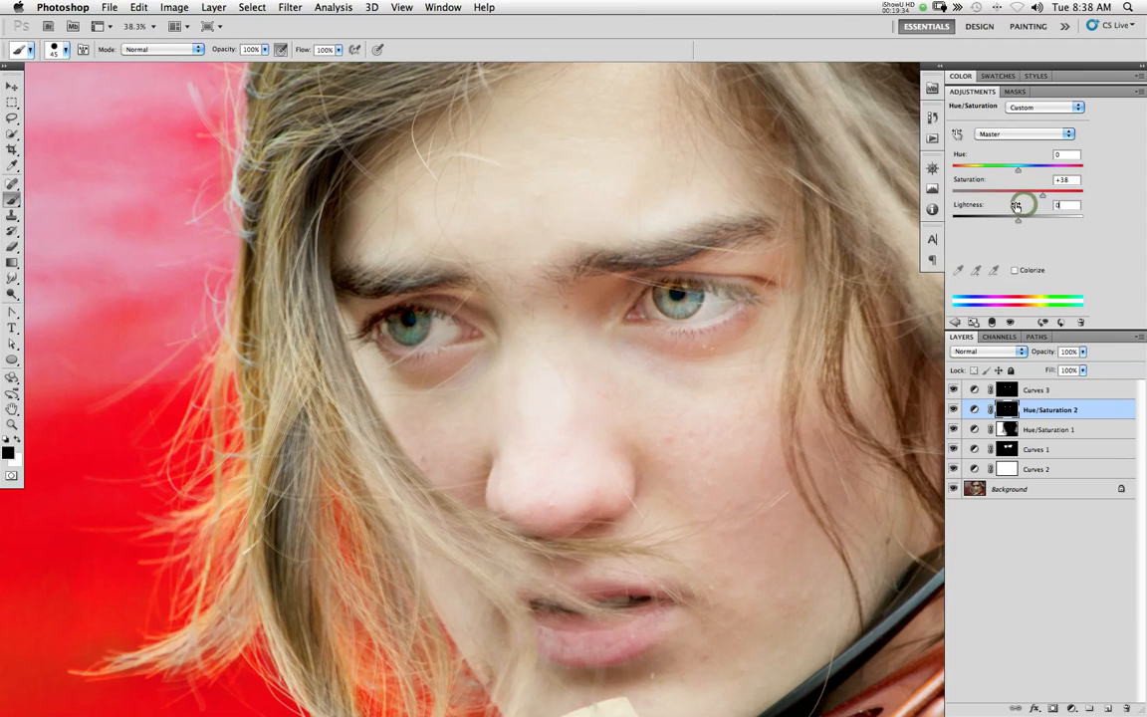
# Move the black point of the Curves 3 layer to input 26
pyautogui.click(1055, 389)
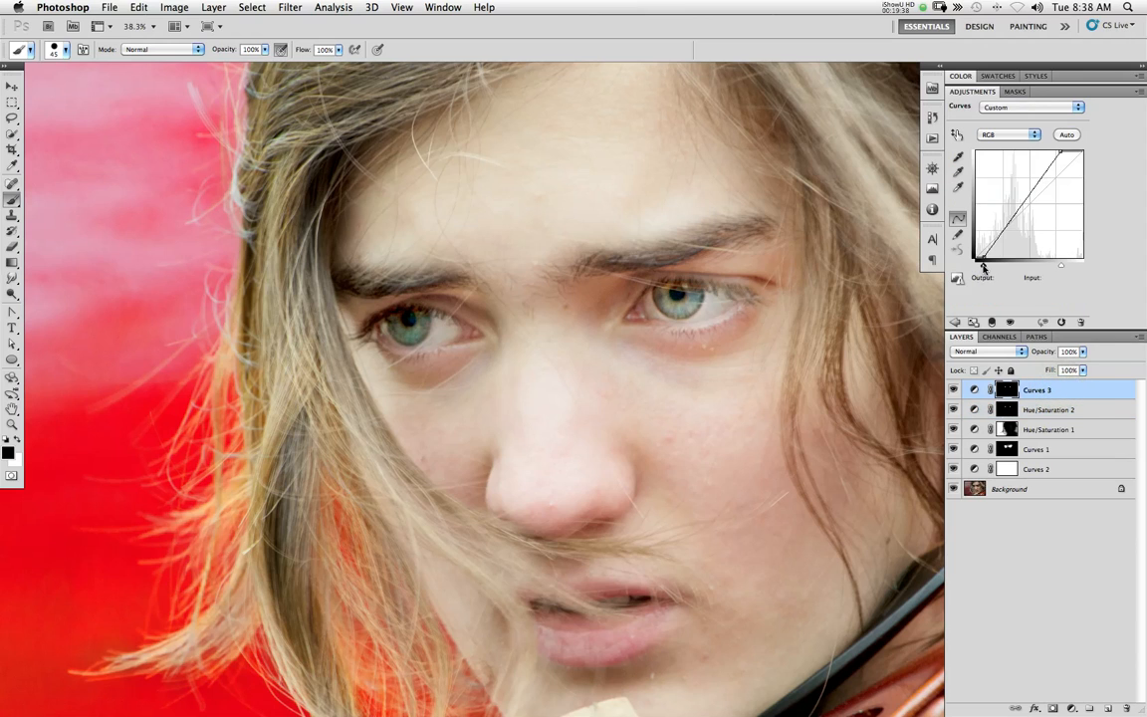
pyautogui.moveTo(984, 267); pyautogui.dragTo(985, 267)
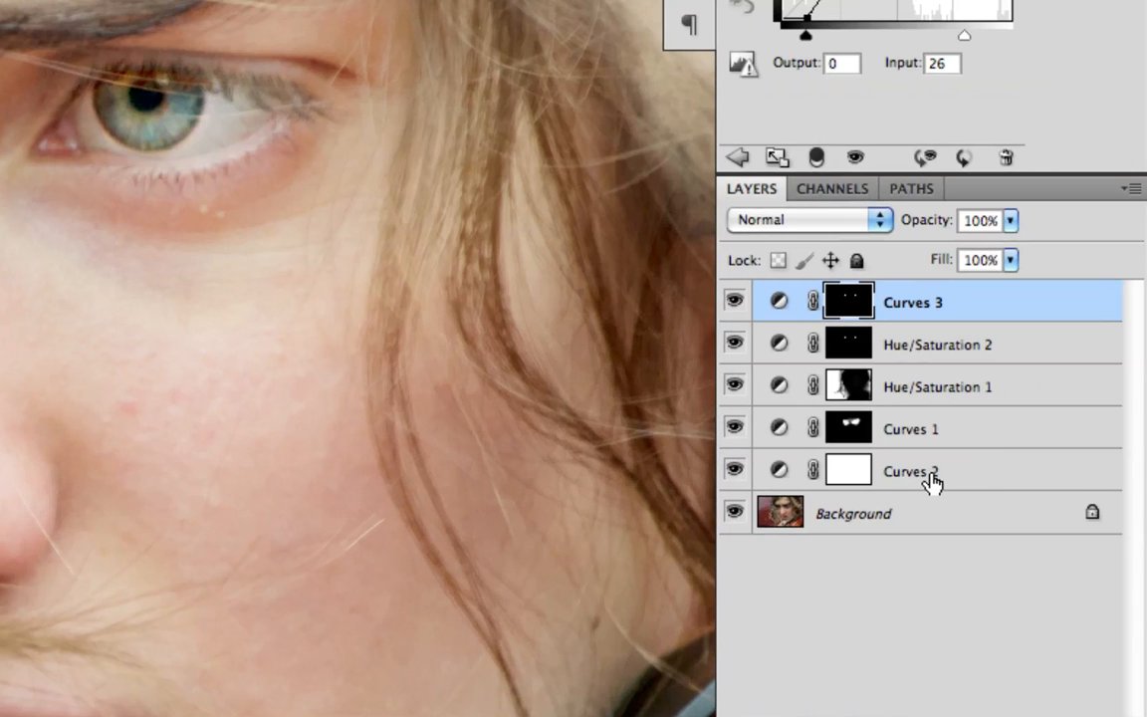
# Rename the Curves 2 layer as Global Lightening
pyautogui.click(933, 481)
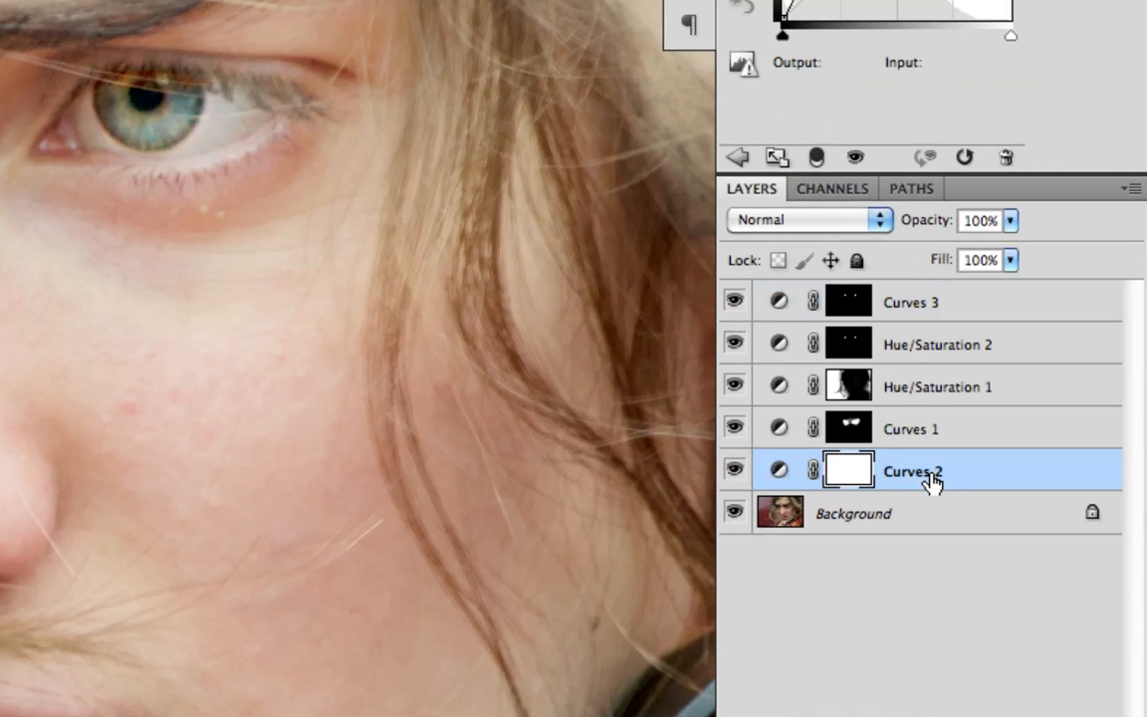
pyautogui.doubleClick(922, 471)
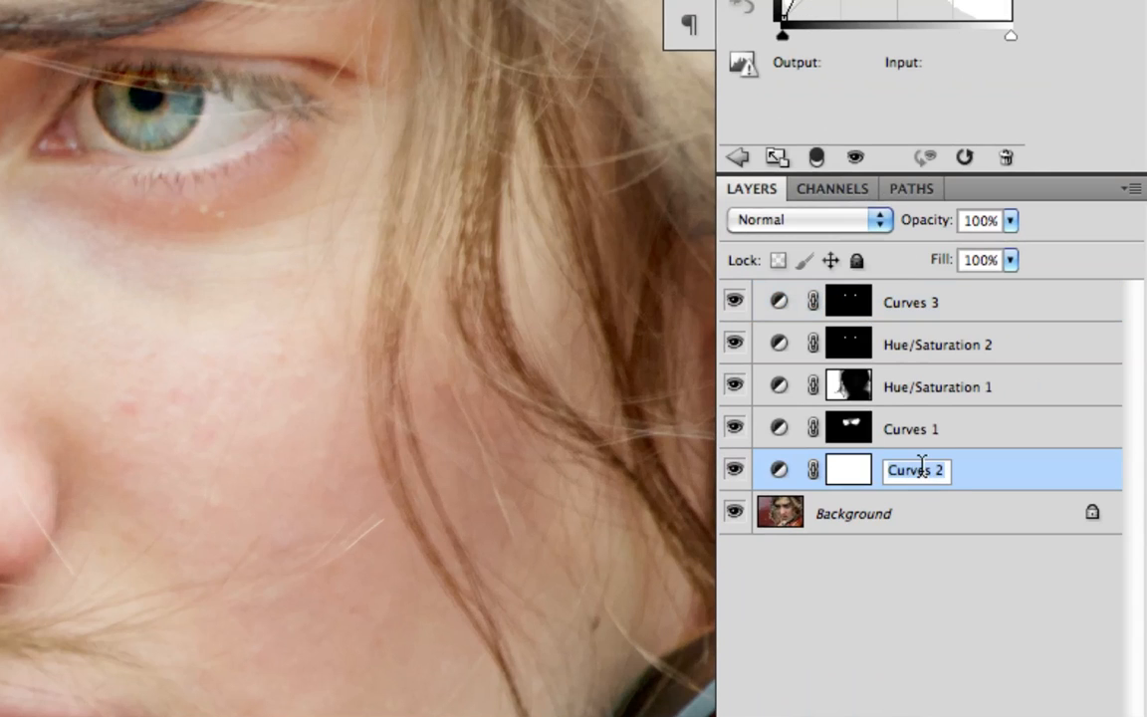
pyautogui.write('Global Lightening')
pyautogui.press('Return')
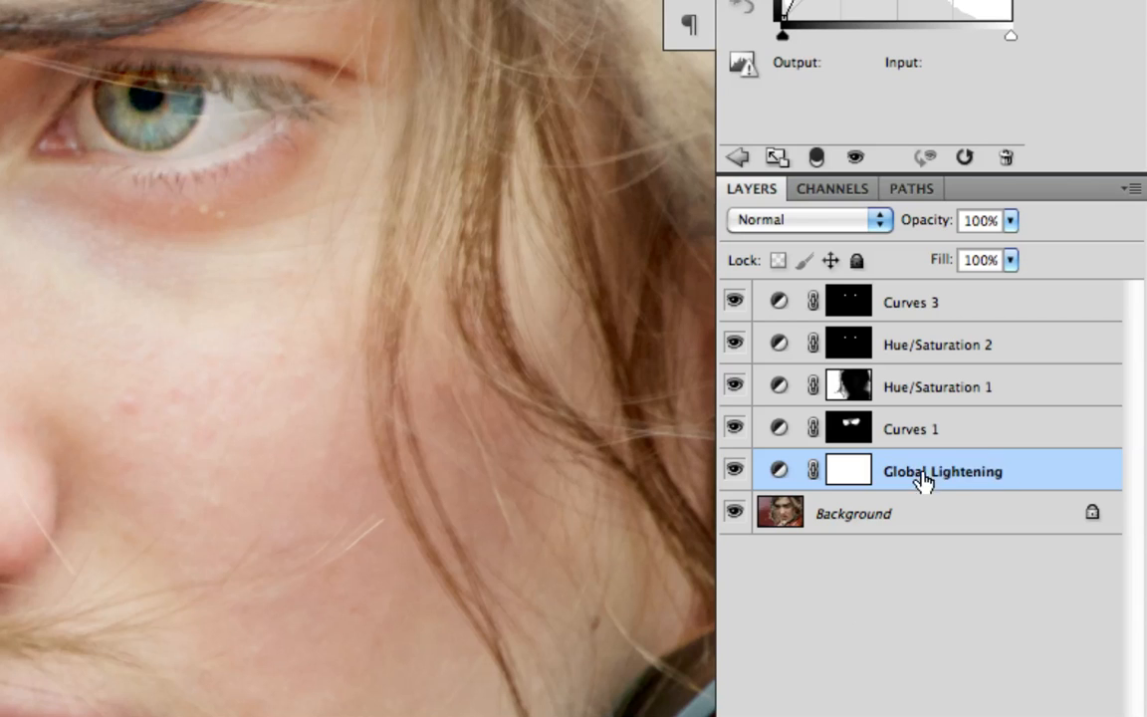
# Rename the Curves 1 layer as Lightening - Eyes
pyautogui.click(901, 431)
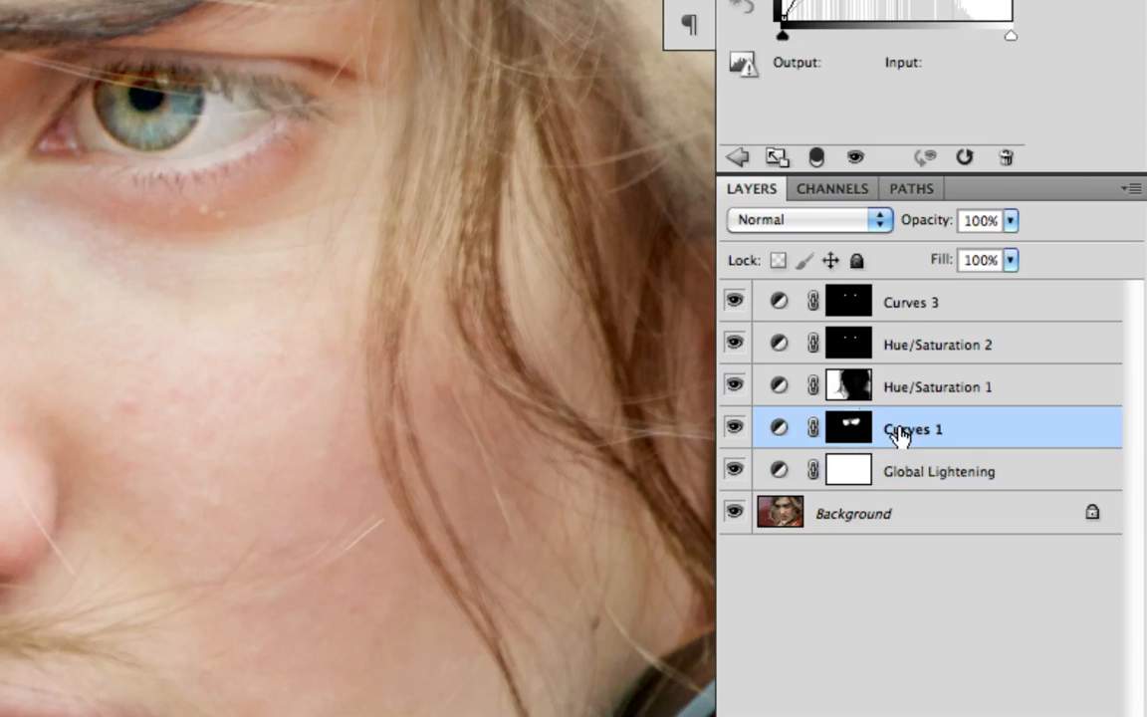
pyautogui.doubleClick(900, 431)
pyautogui.write('Lightening - Eyes')
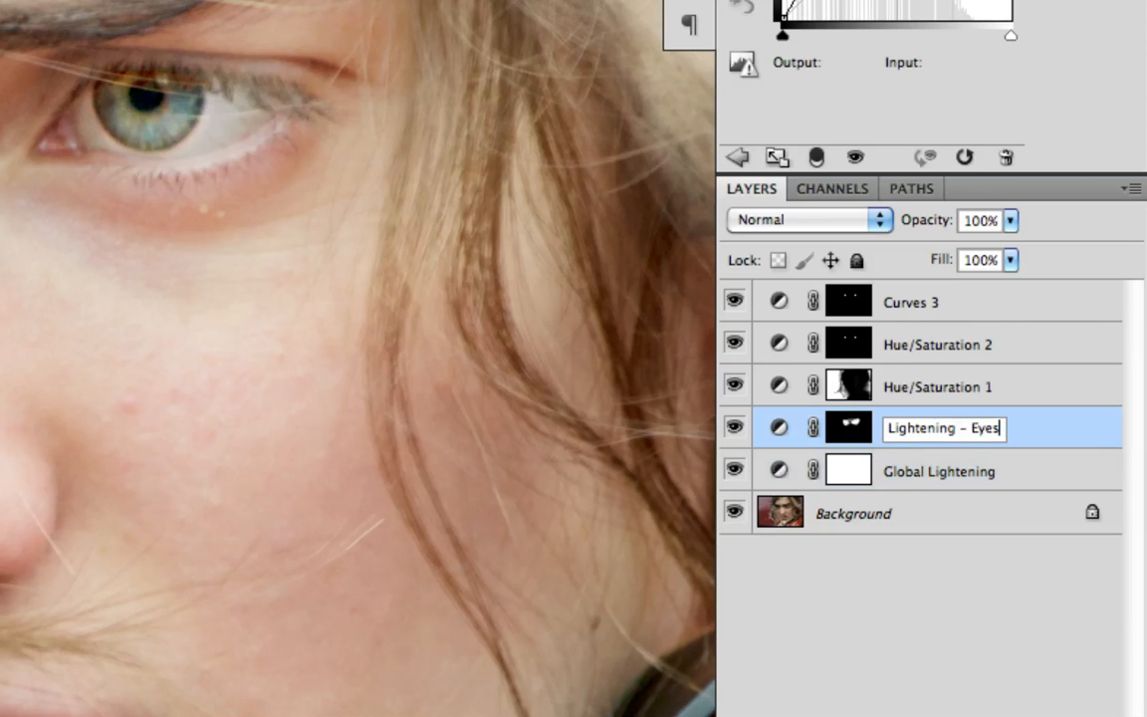
pyautogui.press('Return')
# Rename the Hue/Saturation 1 layer as Saturation - BG
pyautogui.doubleClick(922, 388)
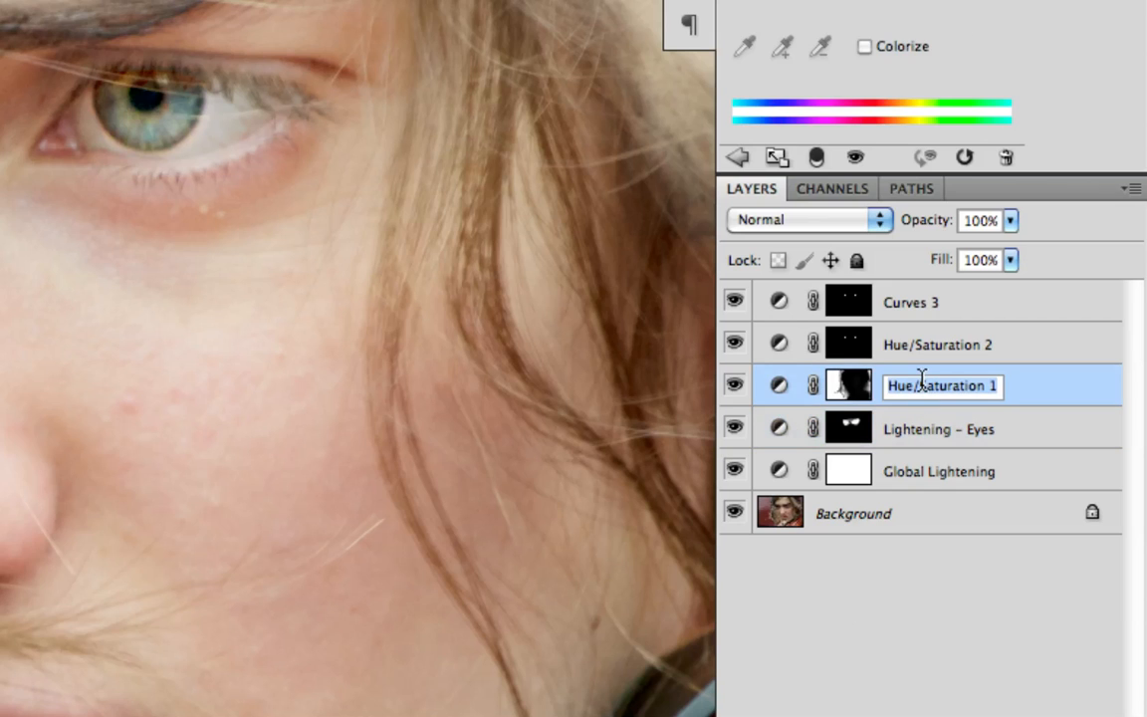
pyautogui.write('Sat')
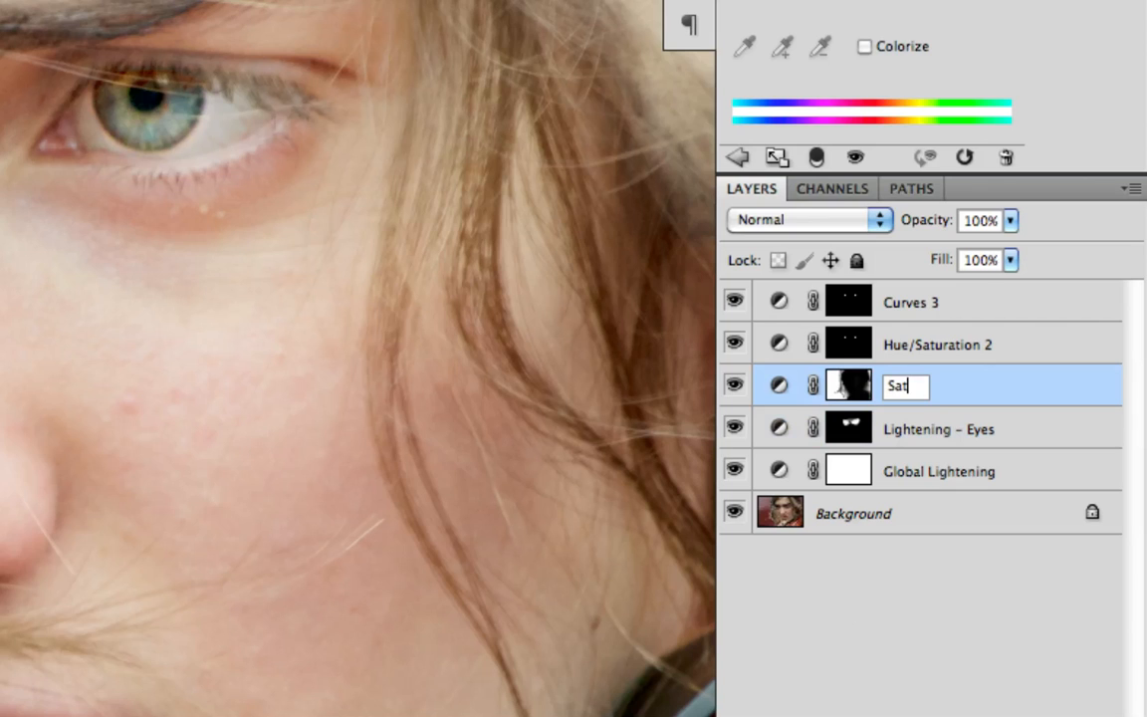
pyautogui.write('uration - BG')
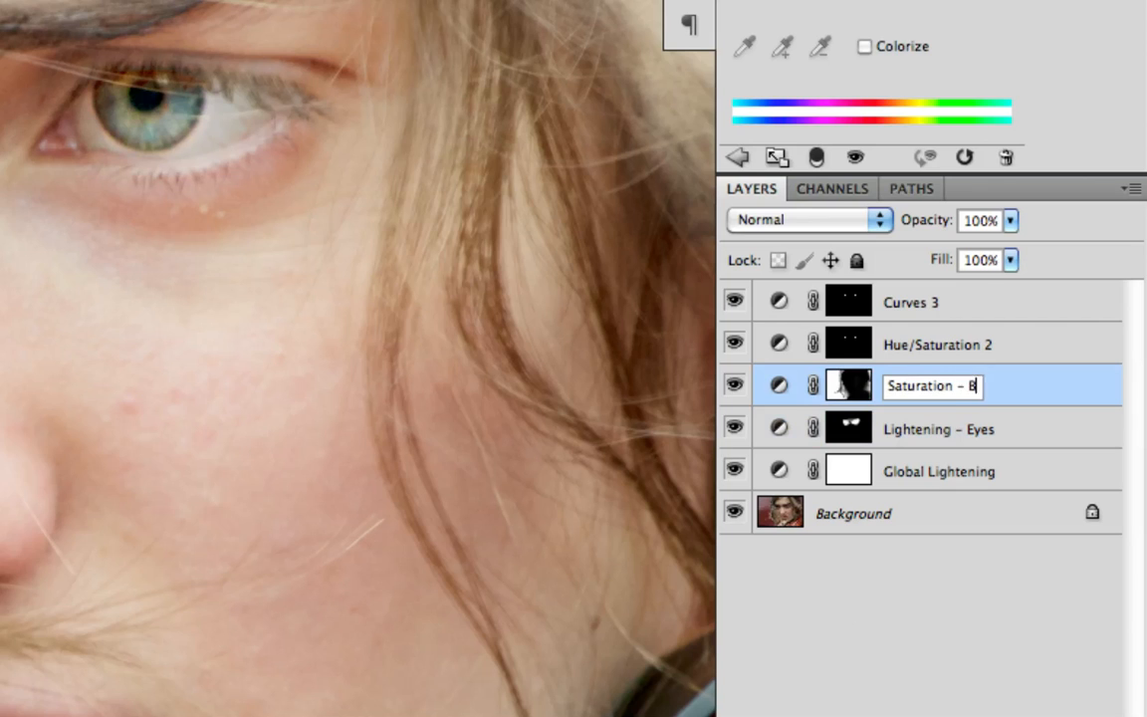
pyautogui.press('Return')
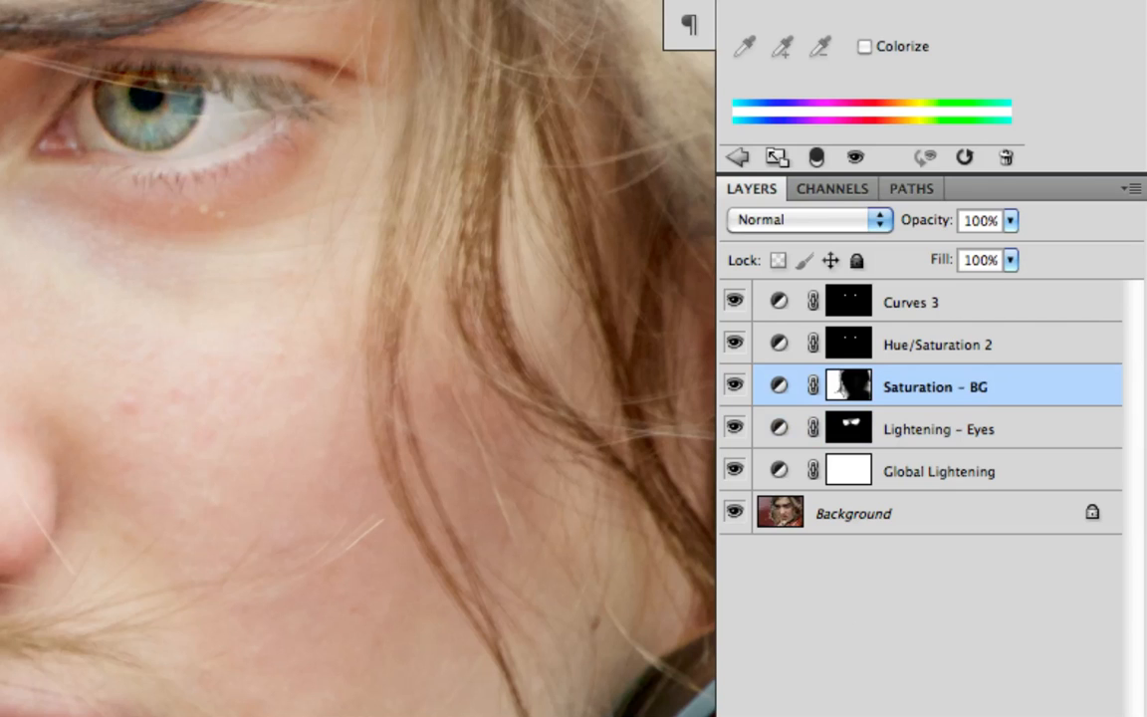
# Rename the Hue/Saturation 2 layer as Saturation - Pupils
pyautogui.click(926, 348)
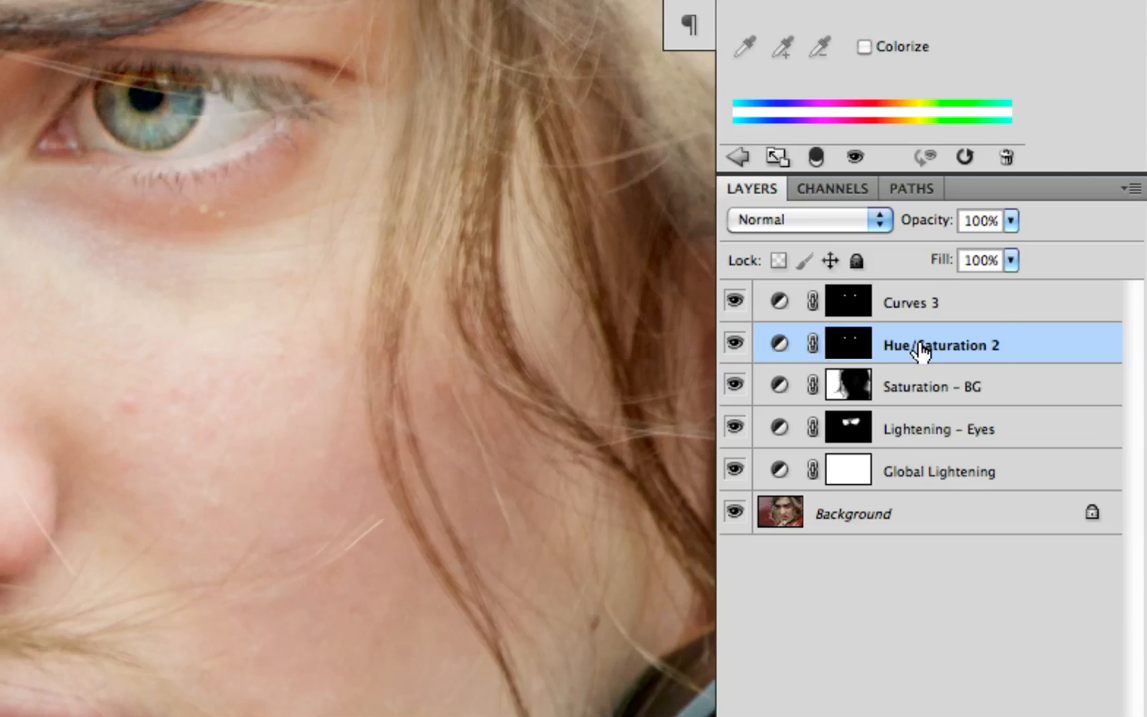
pyautogui.doubleClick(923, 346)
pyautogui.write('Satura')
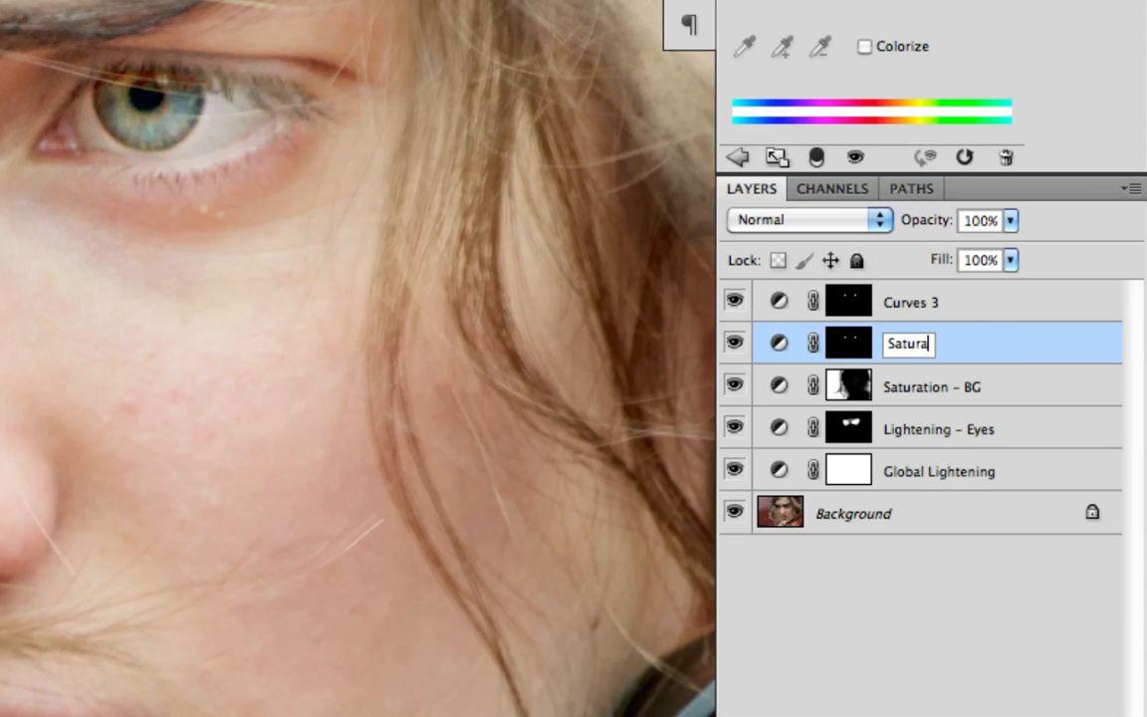
pyautogui.write('tion - Eyes')
pyautogui.press('BackSpace')
pyautogui.press('BackSpace')
pyautogui.press('BackSpace')
pyautogui.press('BackSpace')
pyautogui.write('Pupils')
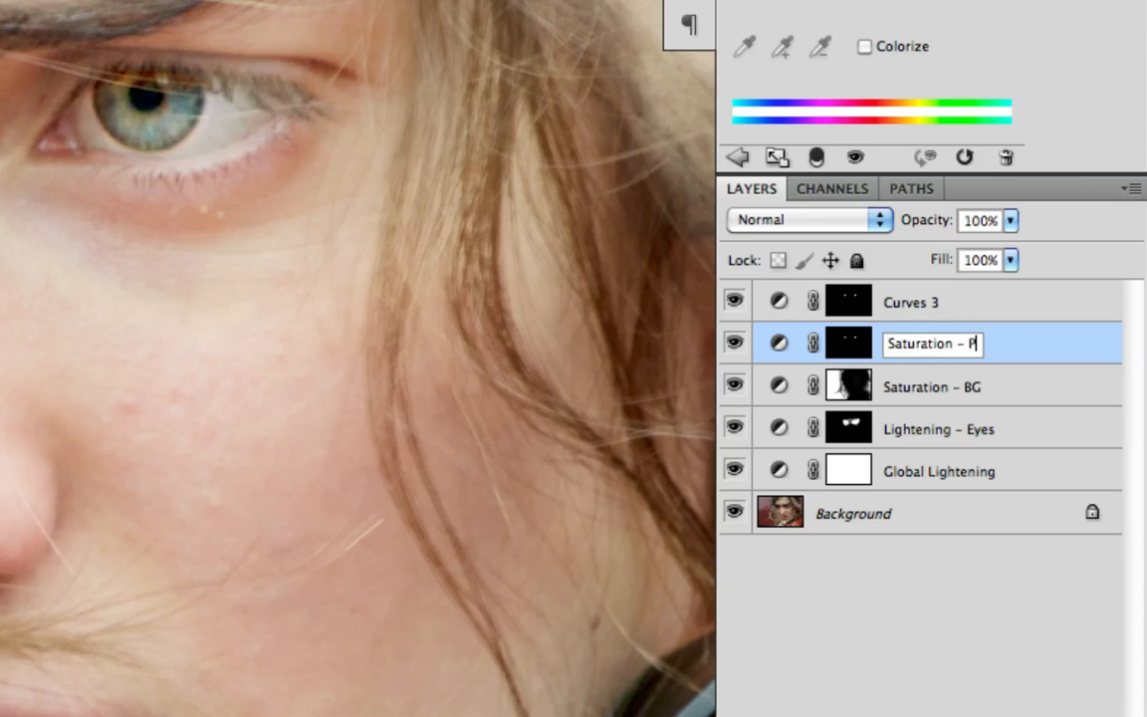
pyautogui.press('Return')
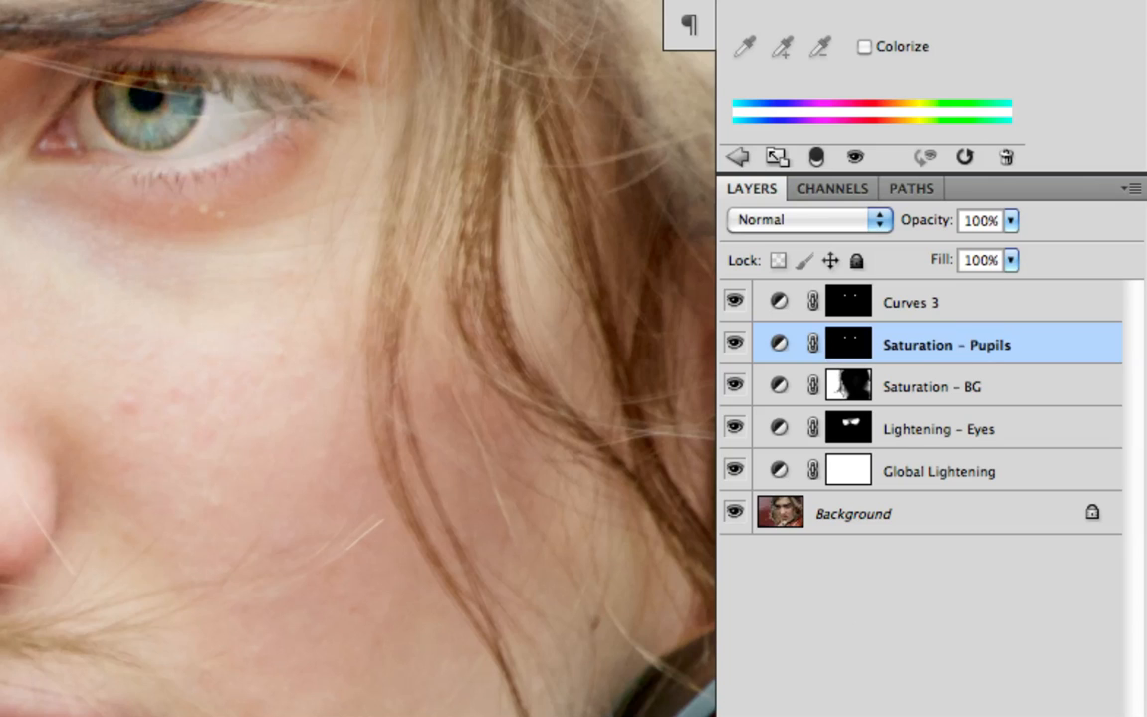
# Rename the Curves 3 layer as Curves - Eyes (Contrast)
pyautogui.doubleClick(897, 311)
pyautogui.write('Curves - Eyes')
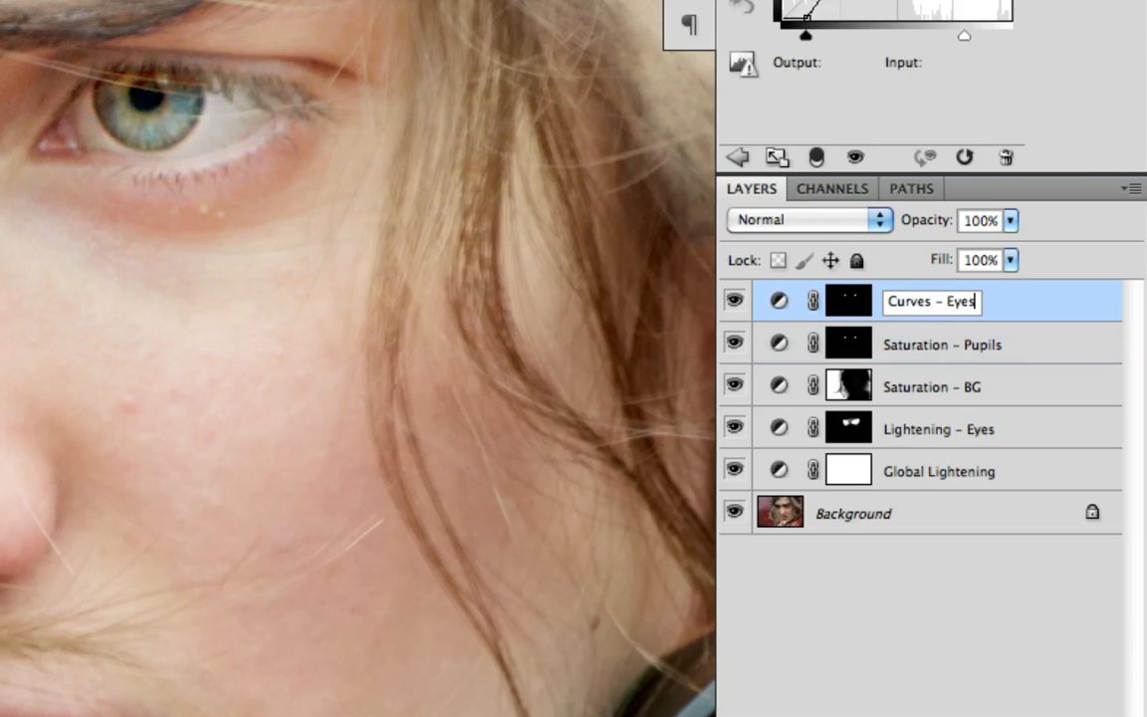
pyautogui.write(' (Contrast')
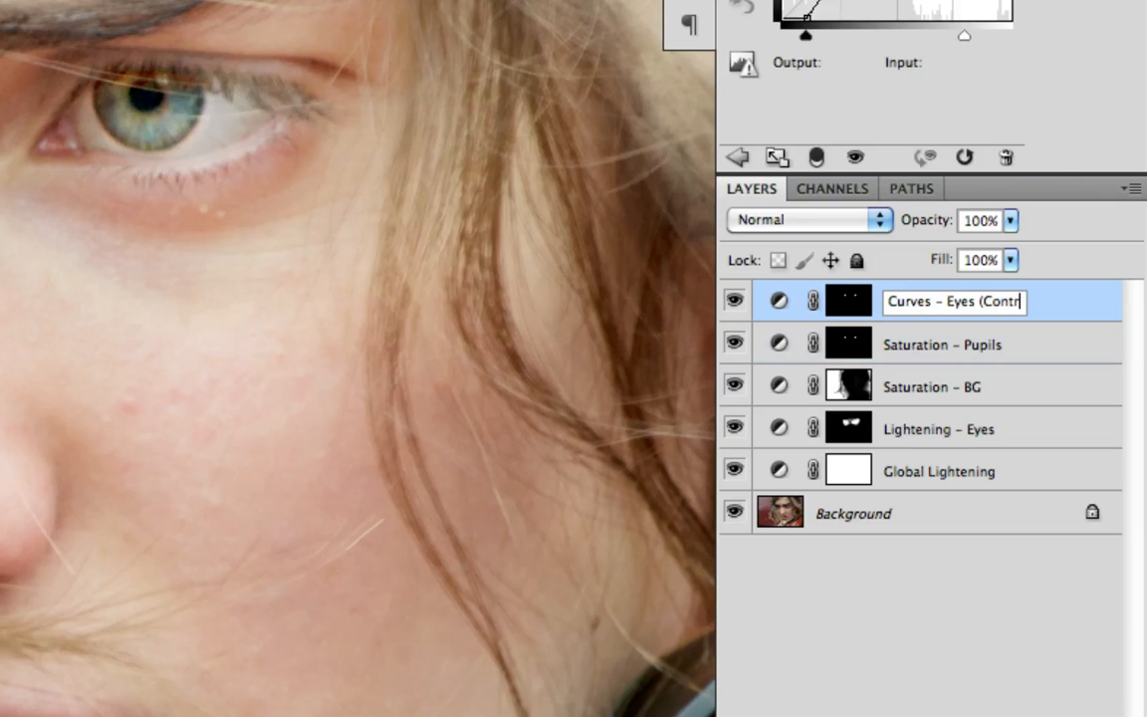
pyautogui.write(')')
pyautogui.press('Return')
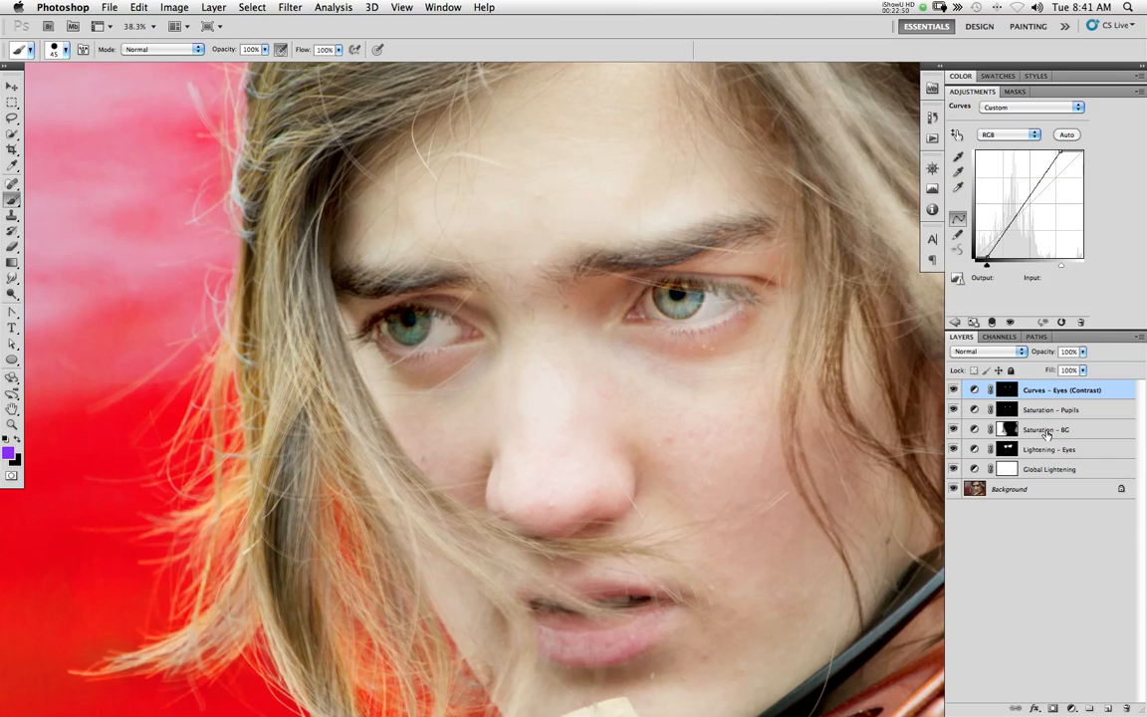
# Hide all five adjustment layers and add an empty layer named healing brush directly above the Background
pyautogui.moveTo(953, 470); pyautogui.dragTo(954, 389)
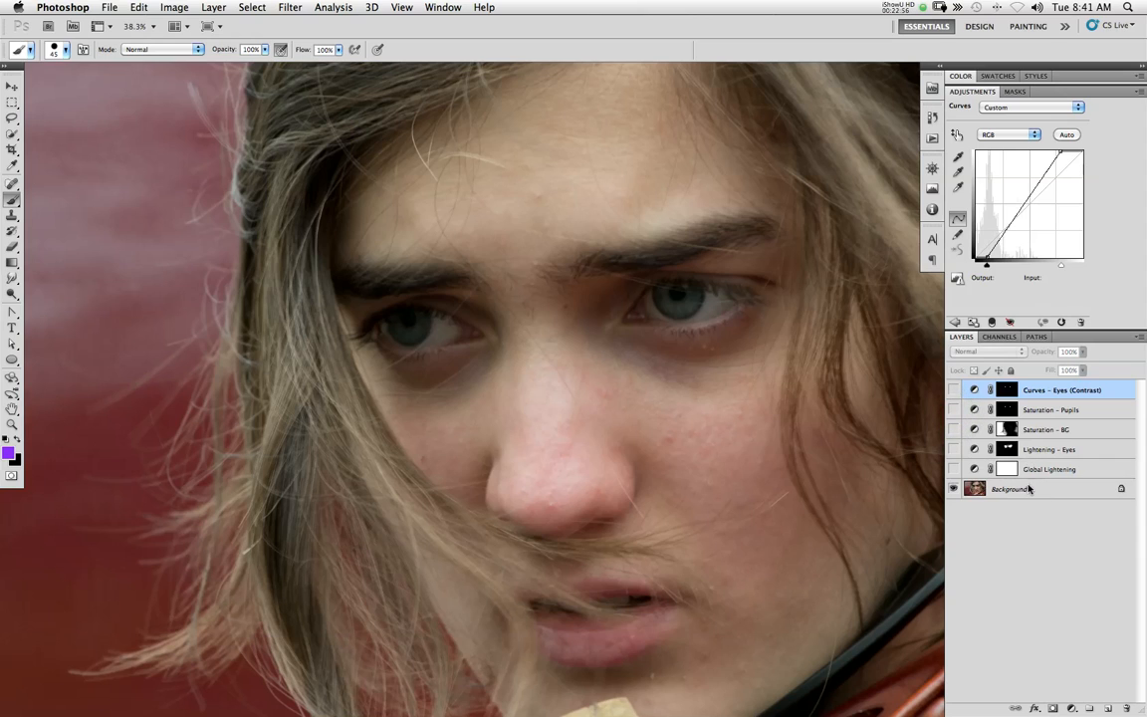
pyautogui.click(1028, 489)
pyautogui.hotkey('ctrl', 'shift', 'alt', 'n')
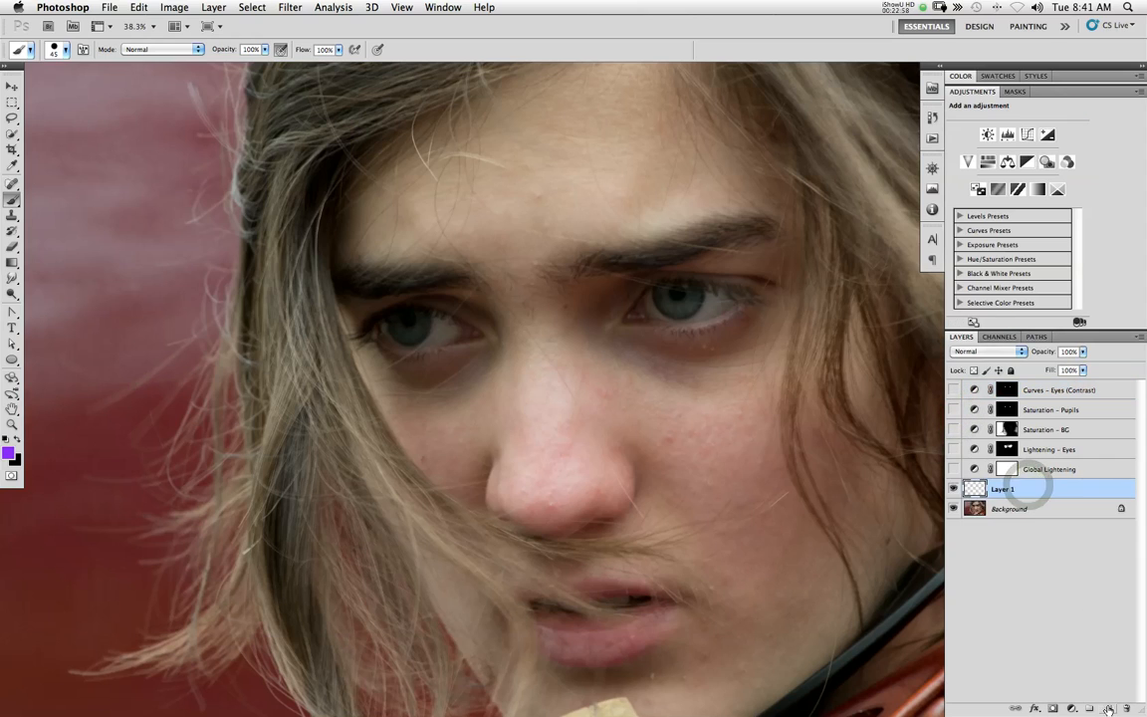
pyautogui.doubleClick(1003, 488)
pyautogui.write('healing')
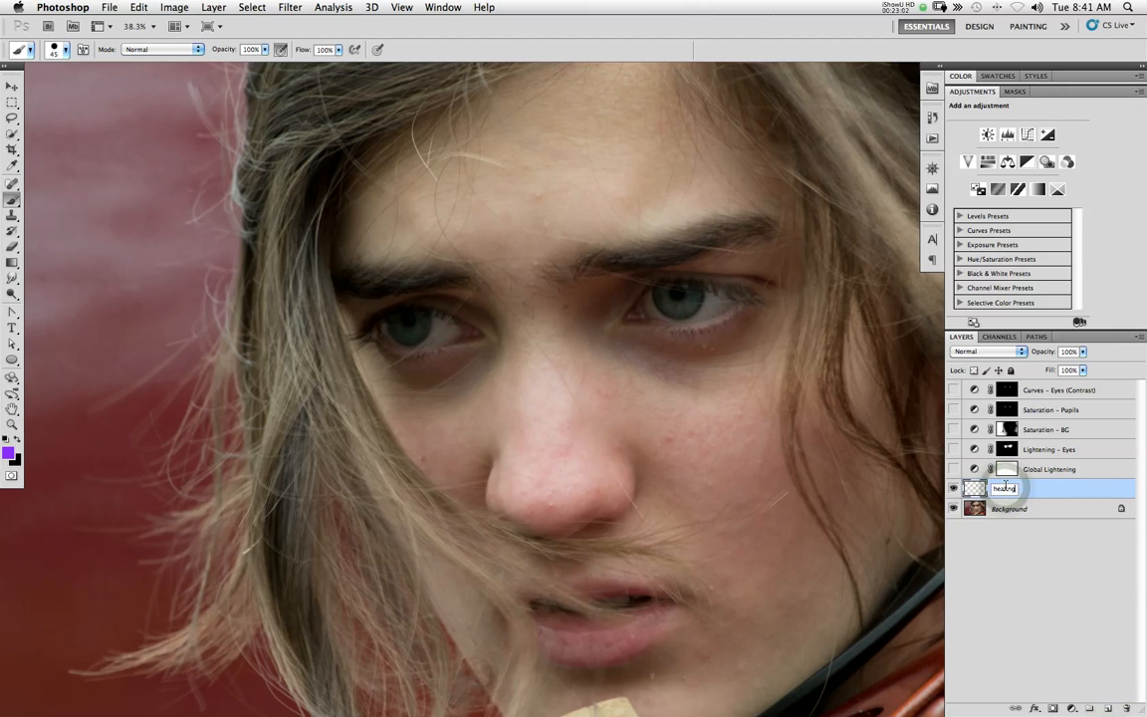
pyautogui.write(' brush')
pyautogui.press('Return')
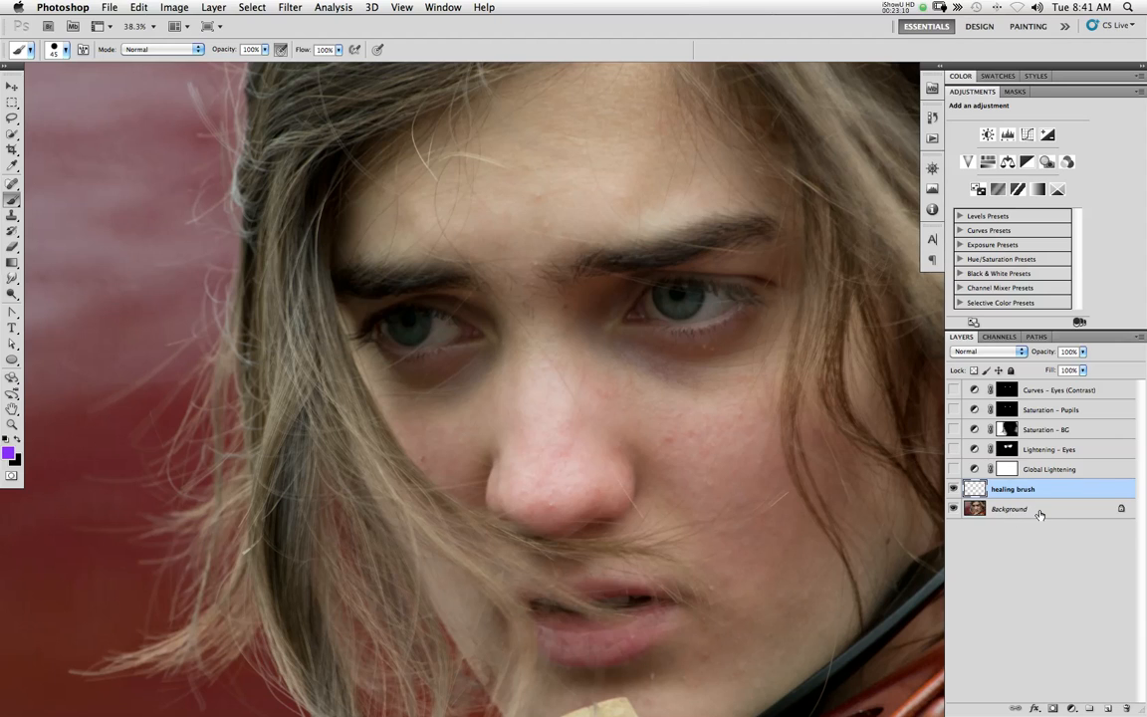
# Move the healing brush layer to the top of the stack and show every adjustment layer except Curves - Eyes (Contrast)
pyautogui.click(1055, 389)
pyautogui.moveTo(1060, 497)
pyautogui.mouseDown()
pyautogui.moveTo(1062, 482)
pyautogui.moveTo(1040, 476)
pyautogui.moveTo(1012, 386)
pyautogui.mouseUp()
pyautogui.moveTo(953, 411); pyautogui.dragTo(953, 488)
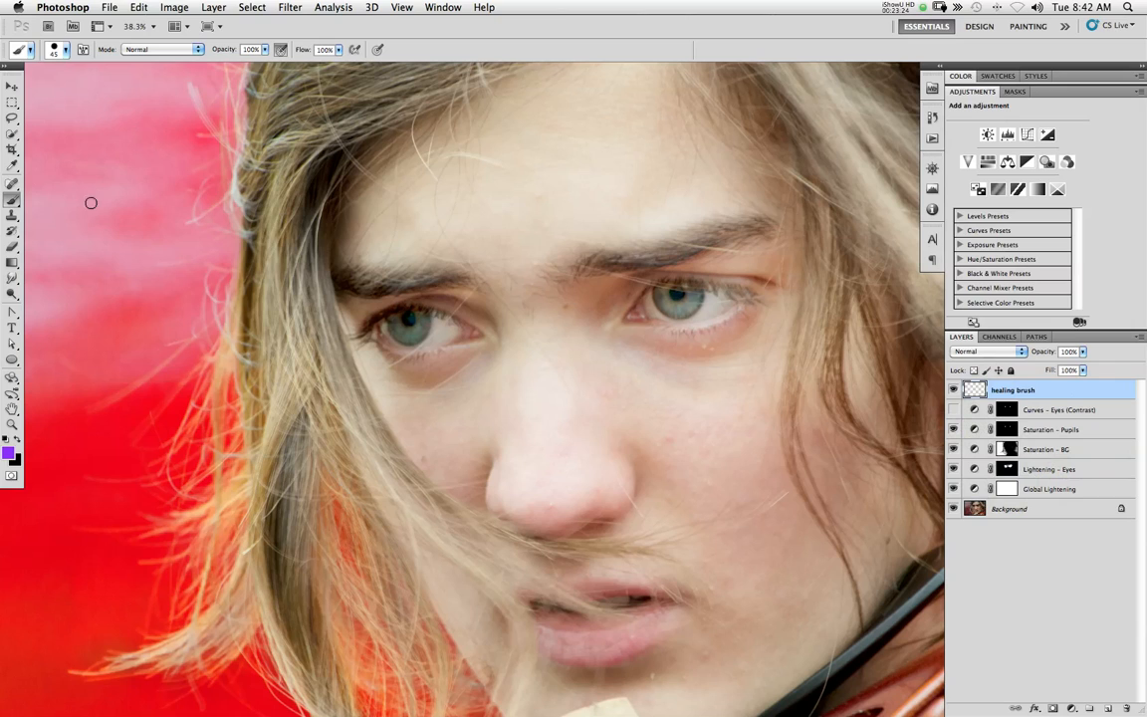
# Heal blemishes on the nose, cheek, under the eye and on the chin with the Spot Healing Brush on the topmost layer
pyautogui.click(12, 184)
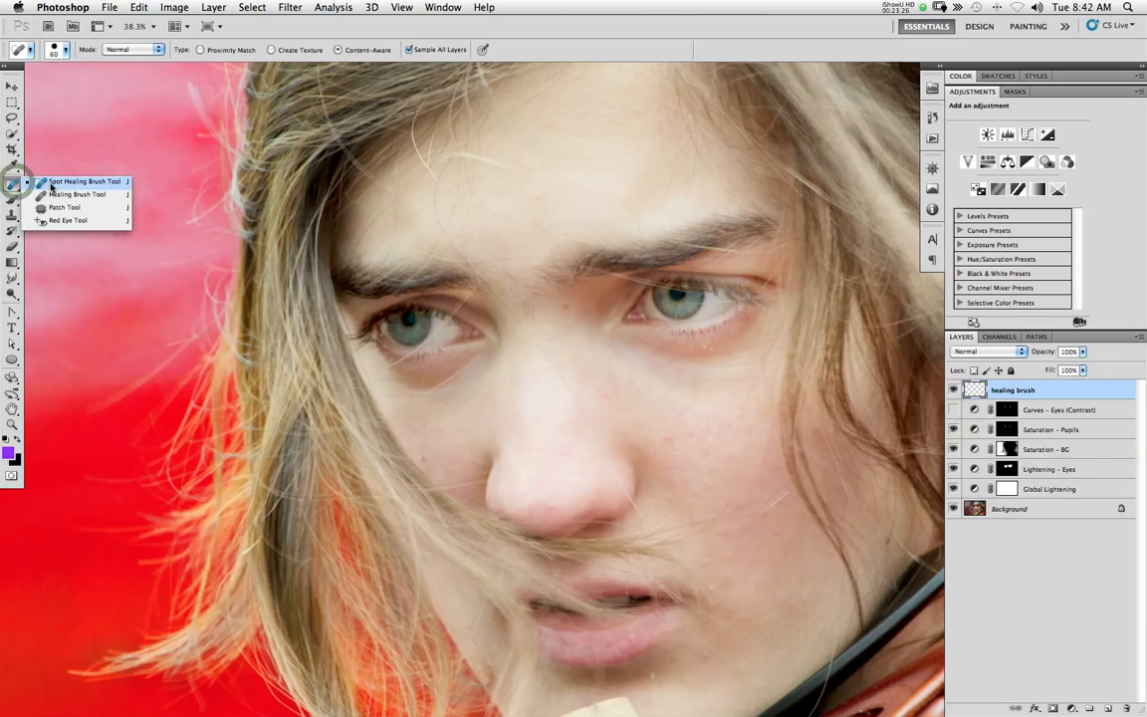
pyautogui.click(51, 185)
pyautogui.moveTo(554, 502); pyautogui.dragTo(549, 486)
pyautogui.click(671, 437)
pyautogui.click(707, 345)
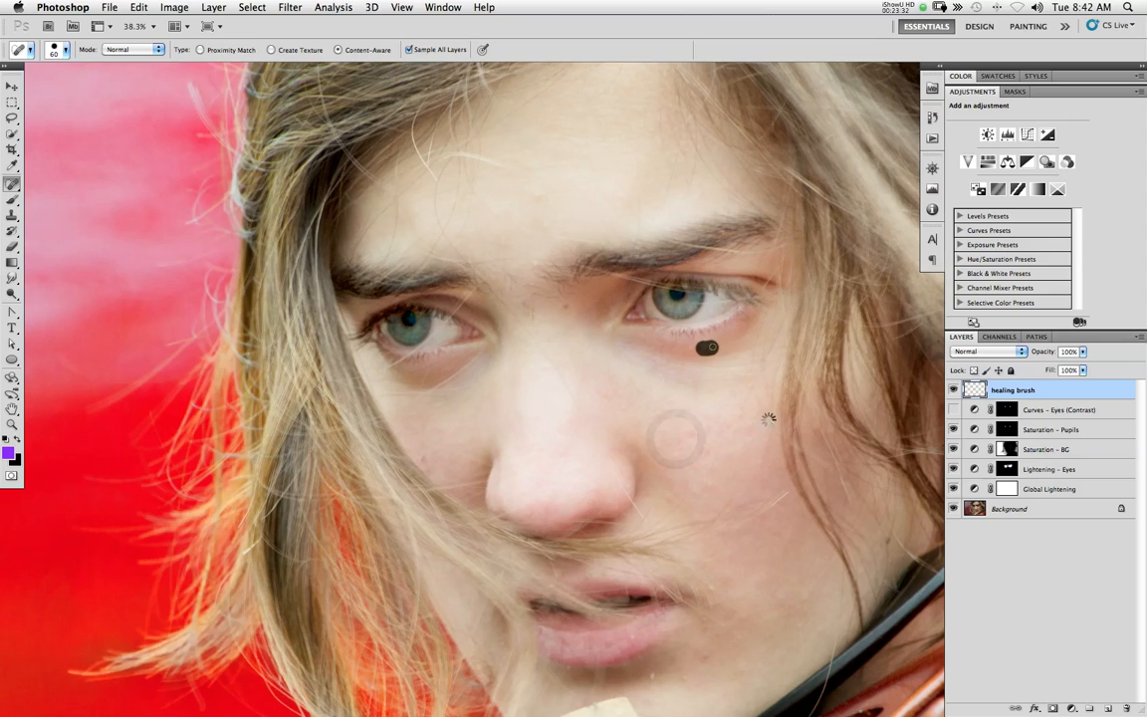
pyautogui.click(652, 669)
pyautogui.moveTo(702, 660); pyautogui.dragTo(717, 645)
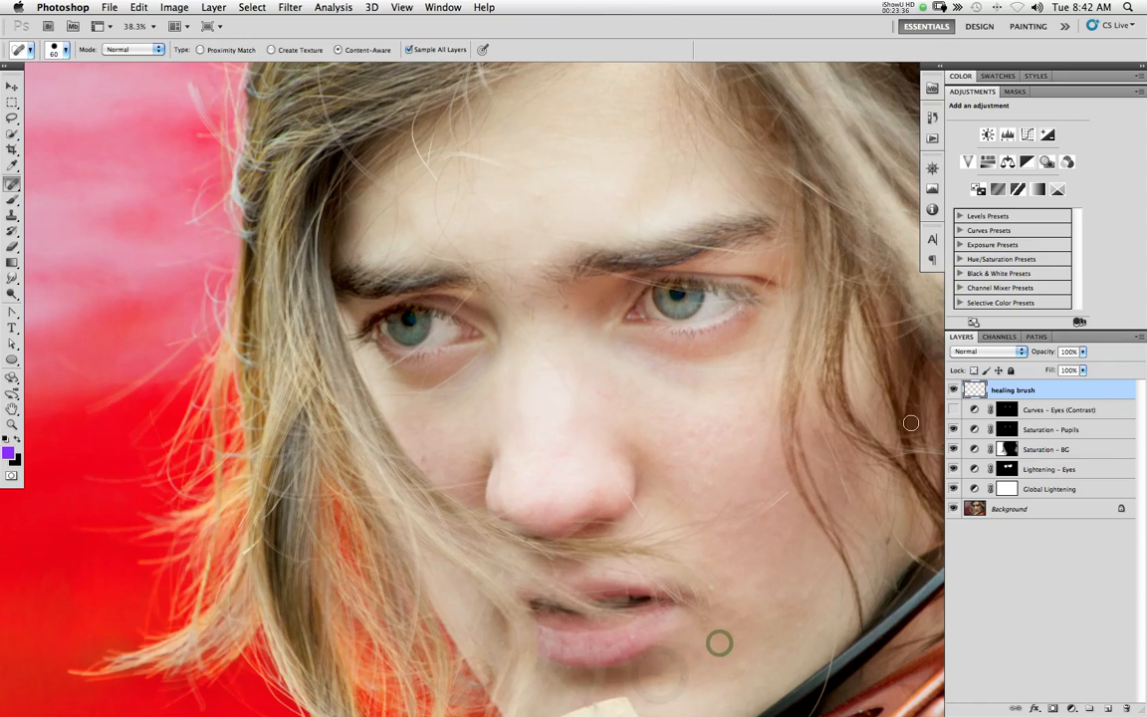
# Show Curves - Eyes (Contrast) and move the Global Lightening curve's midpoint to input 110, output 132
pyautogui.click(952, 410)
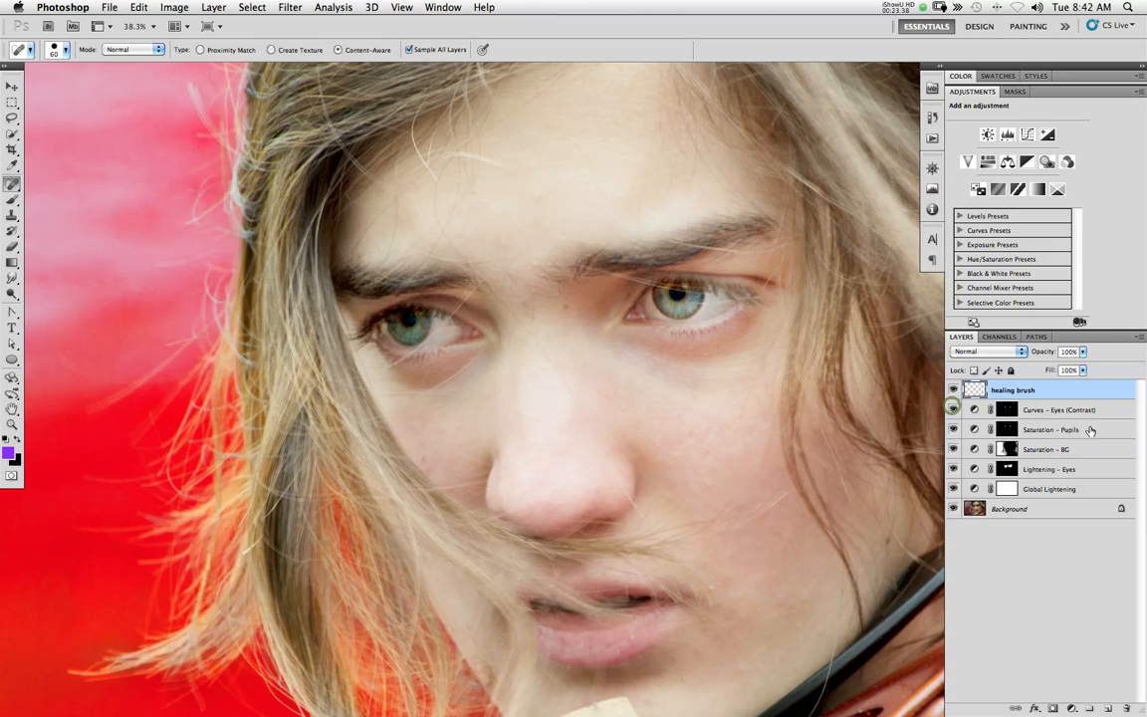
pyautogui.click(1071, 470)
pyautogui.click(1075, 488)
pyautogui.moveTo(1012, 194); pyautogui.dragTo(1020, 202)
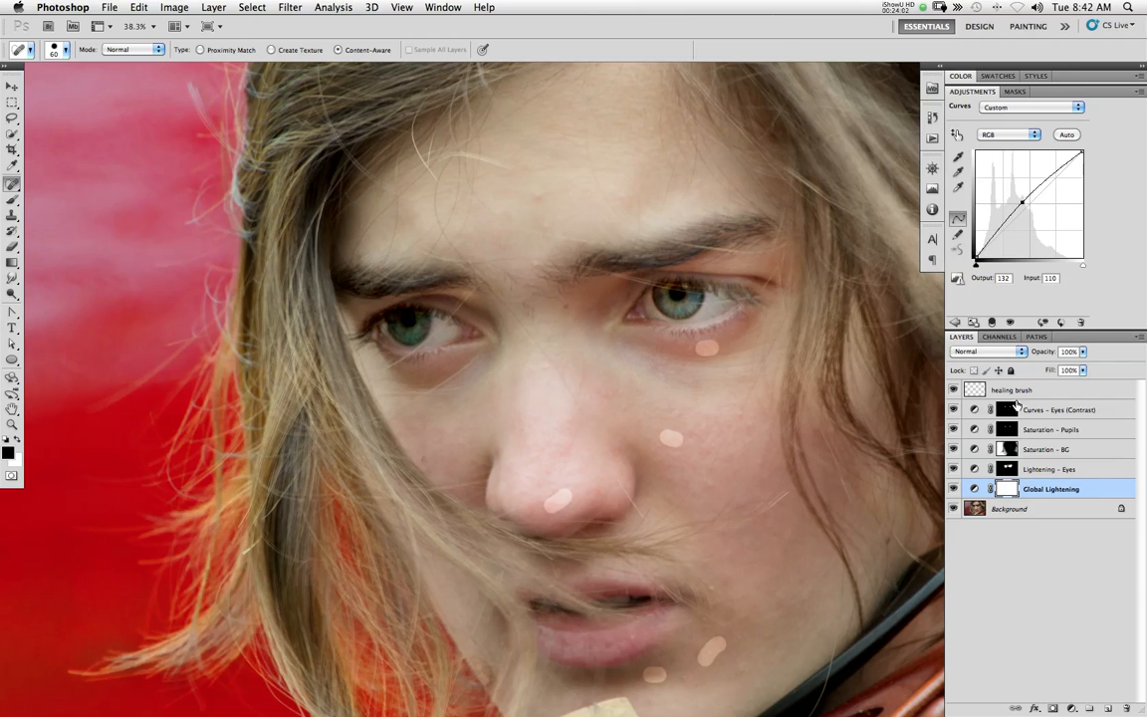
# Move the healing brush layer directly above the Background and hide all the adjustment layers
pyautogui.moveTo(1014, 396); pyautogui.dragTo(1015, 497)
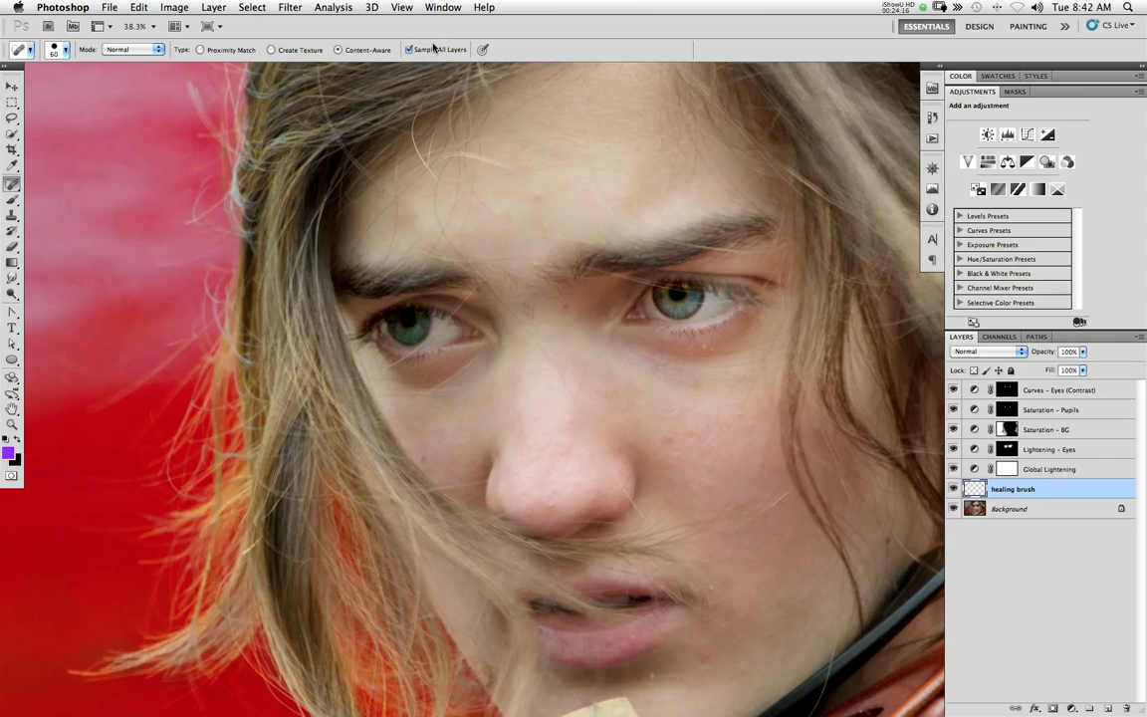
pyautogui.moveTo(953, 469); pyautogui.dragTo(952, 385)
# Spot-heal the blemishes on the cheeks, nose, chin, beside the mouth and under the eye on the healing brush layer
pyautogui.moveTo(666, 439); pyautogui.dragTo(676, 434)
pyautogui.moveTo(546, 505); pyautogui.dragTo(566, 493)
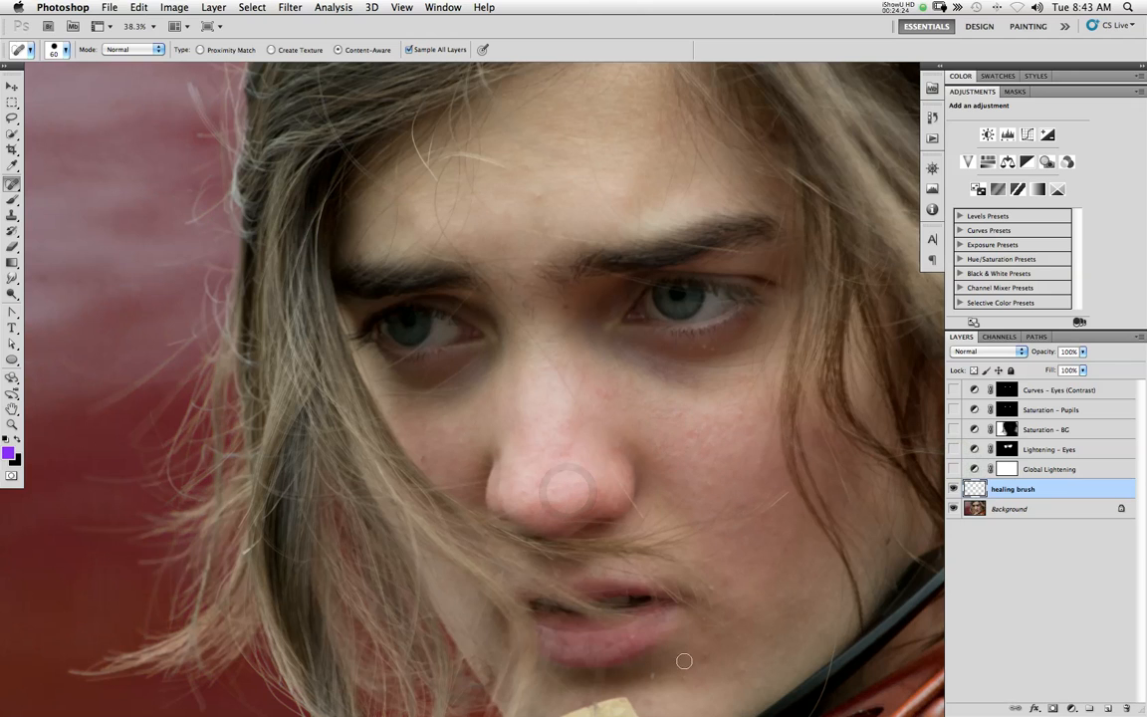
pyautogui.scroll(-5, 742, 578)
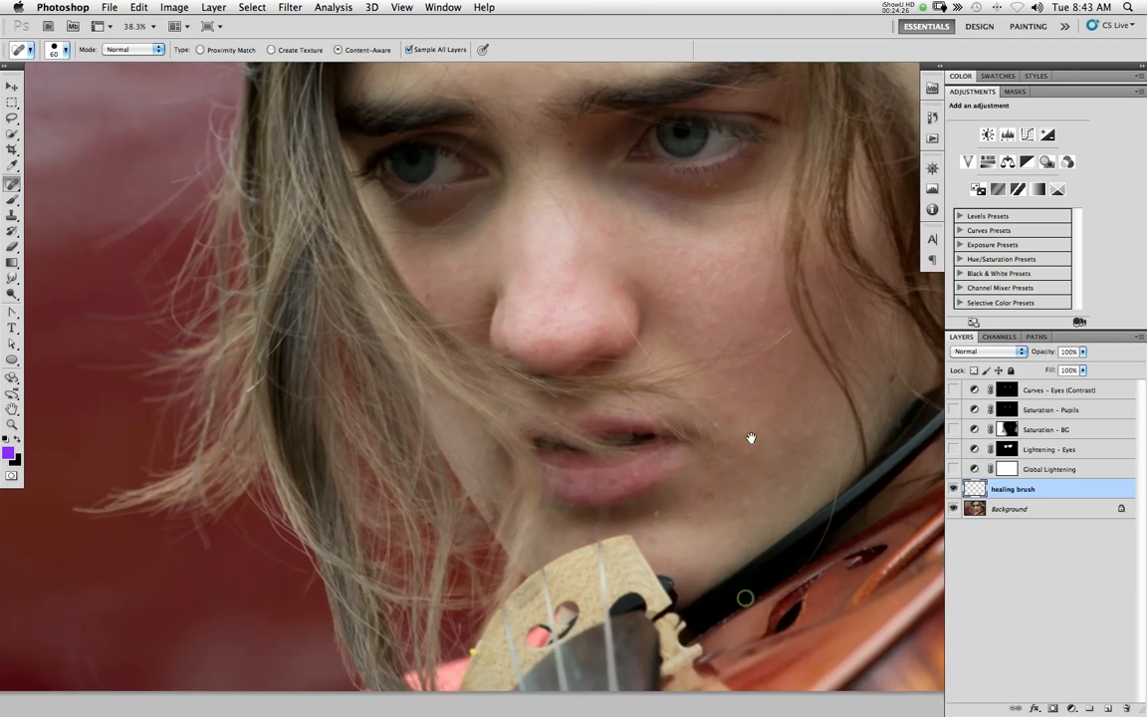
pyautogui.moveTo(651, 514); pyautogui.dragTo(693, 512)
pyautogui.click(711, 490)
pyautogui.moveTo(717, 421); pyautogui.dragTo(726, 437)
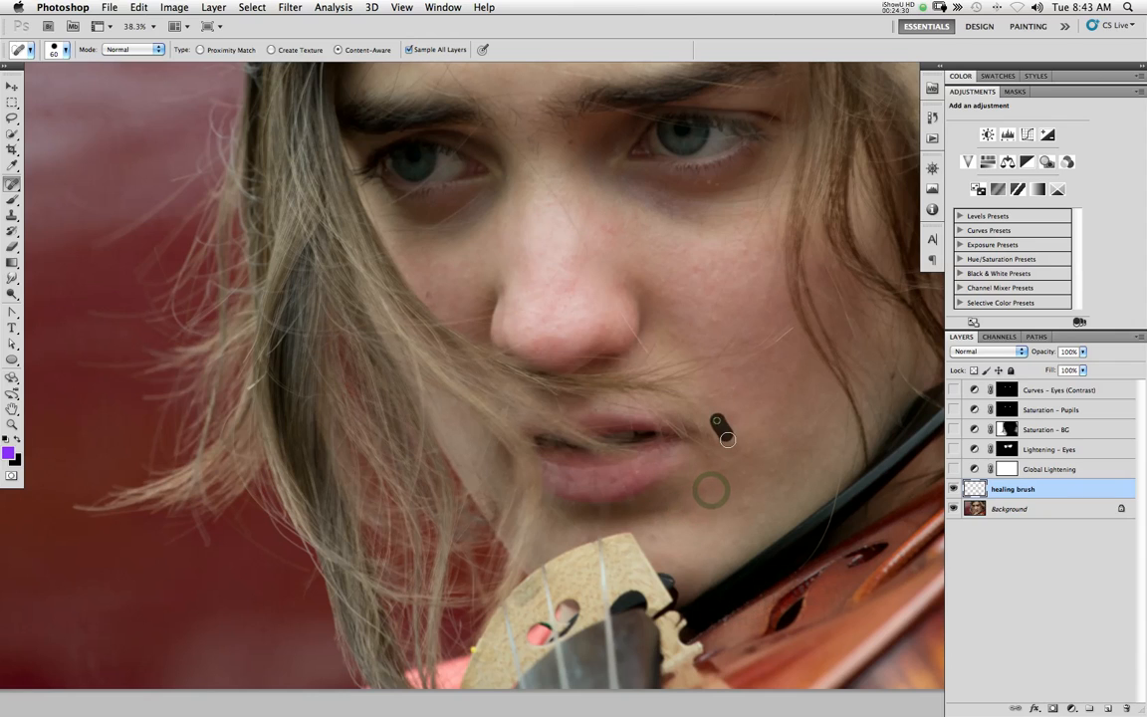
pyautogui.moveTo(708, 317); pyautogui.dragTo(714, 322)
pyautogui.moveTo(745, 240); pyautogui.dragTo(743, 254)
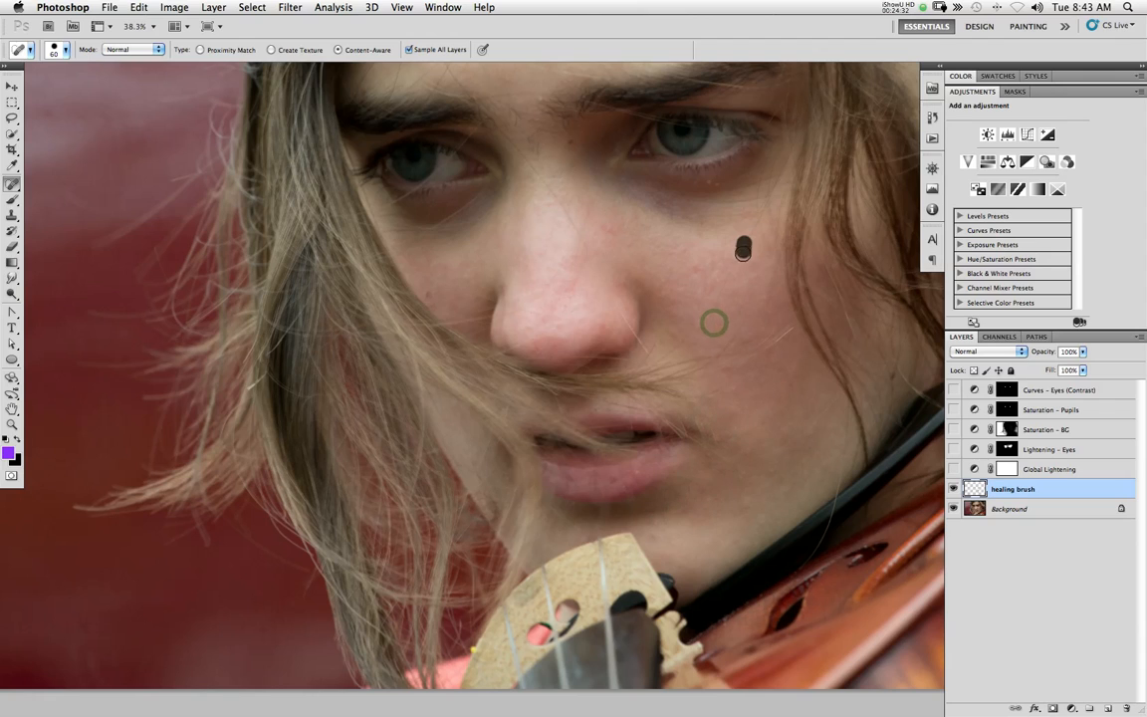
pyautogui.click(713, 183)
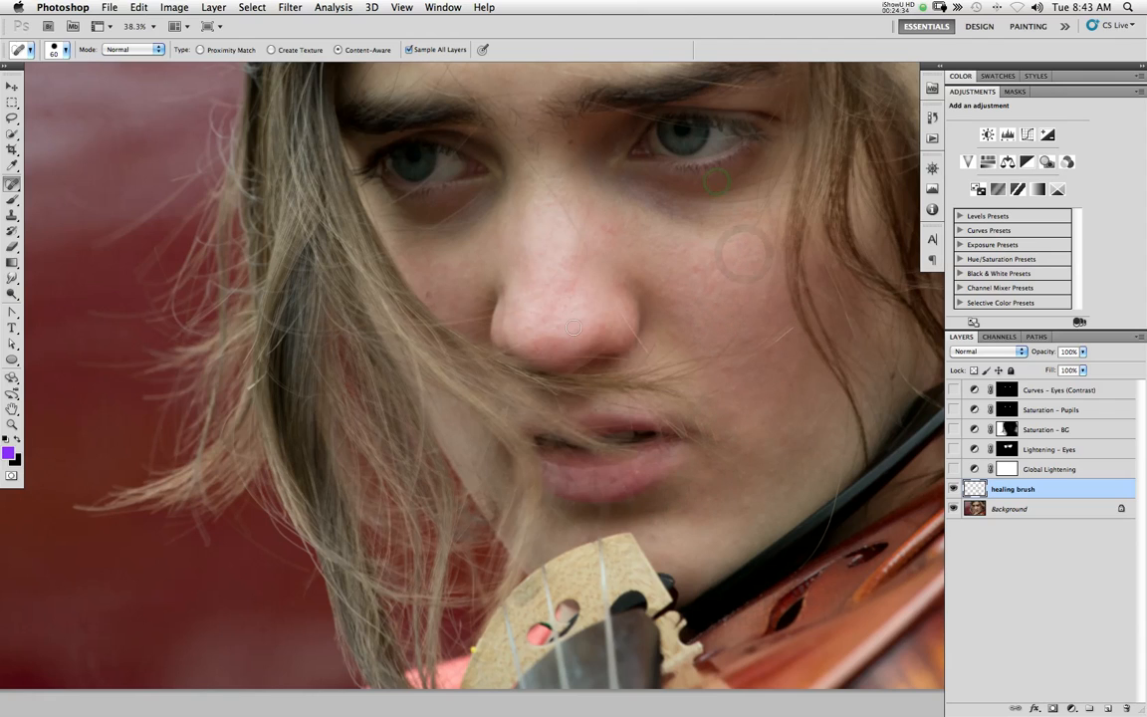
pyautogui.click(432, 295)
# Show all the adjustment layers and move the Global Lightening curve's midpoint to input 107, output 132
pyautogui.moveTo(953, 469); pyautogui.dragTo(953, 390)
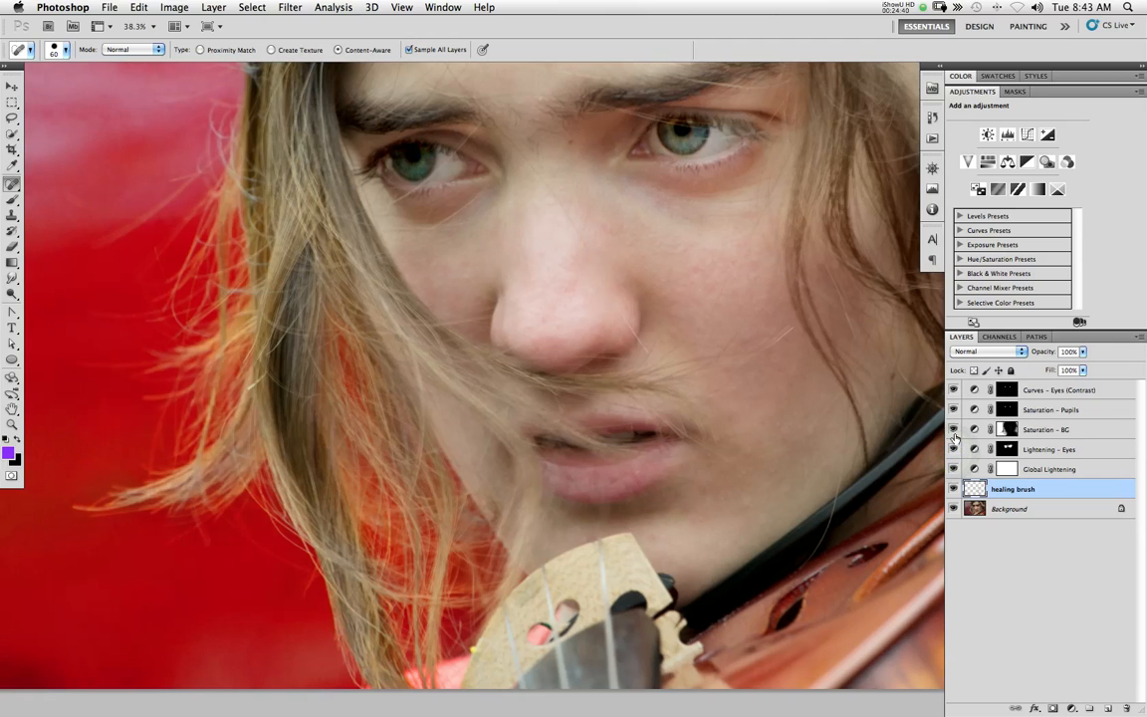
pyautogui.click(1050, 468)
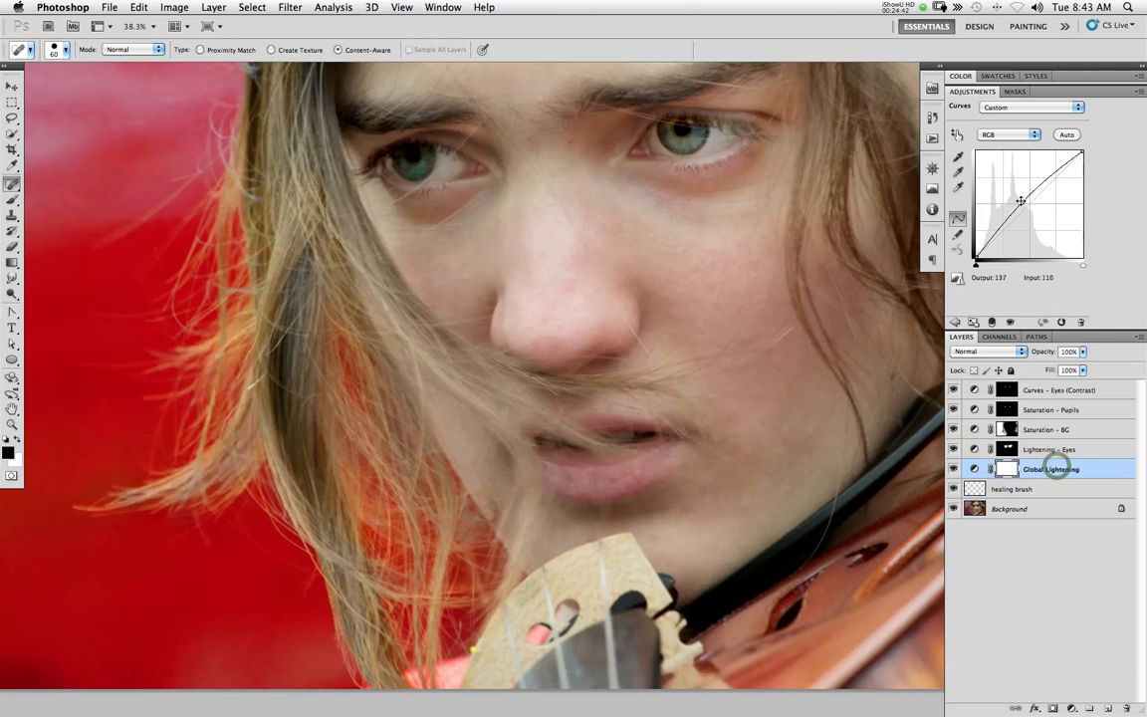
pyautogui.moveTo(1021, 199); pyautogui.dragTo(1019, 202)
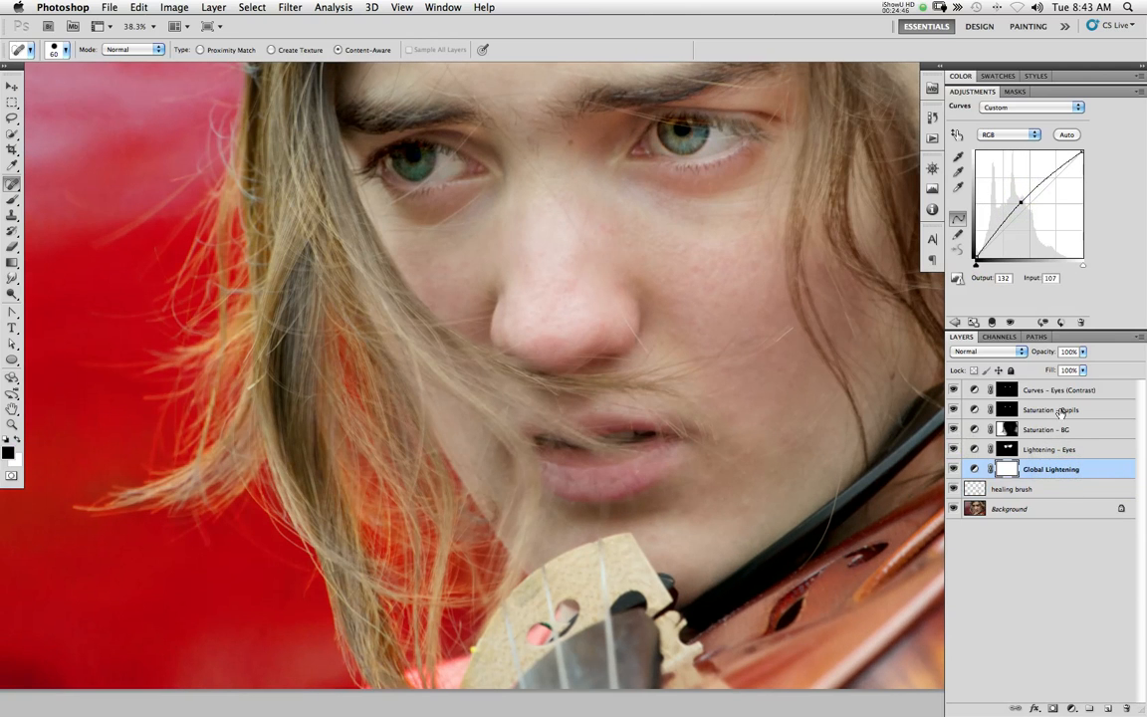